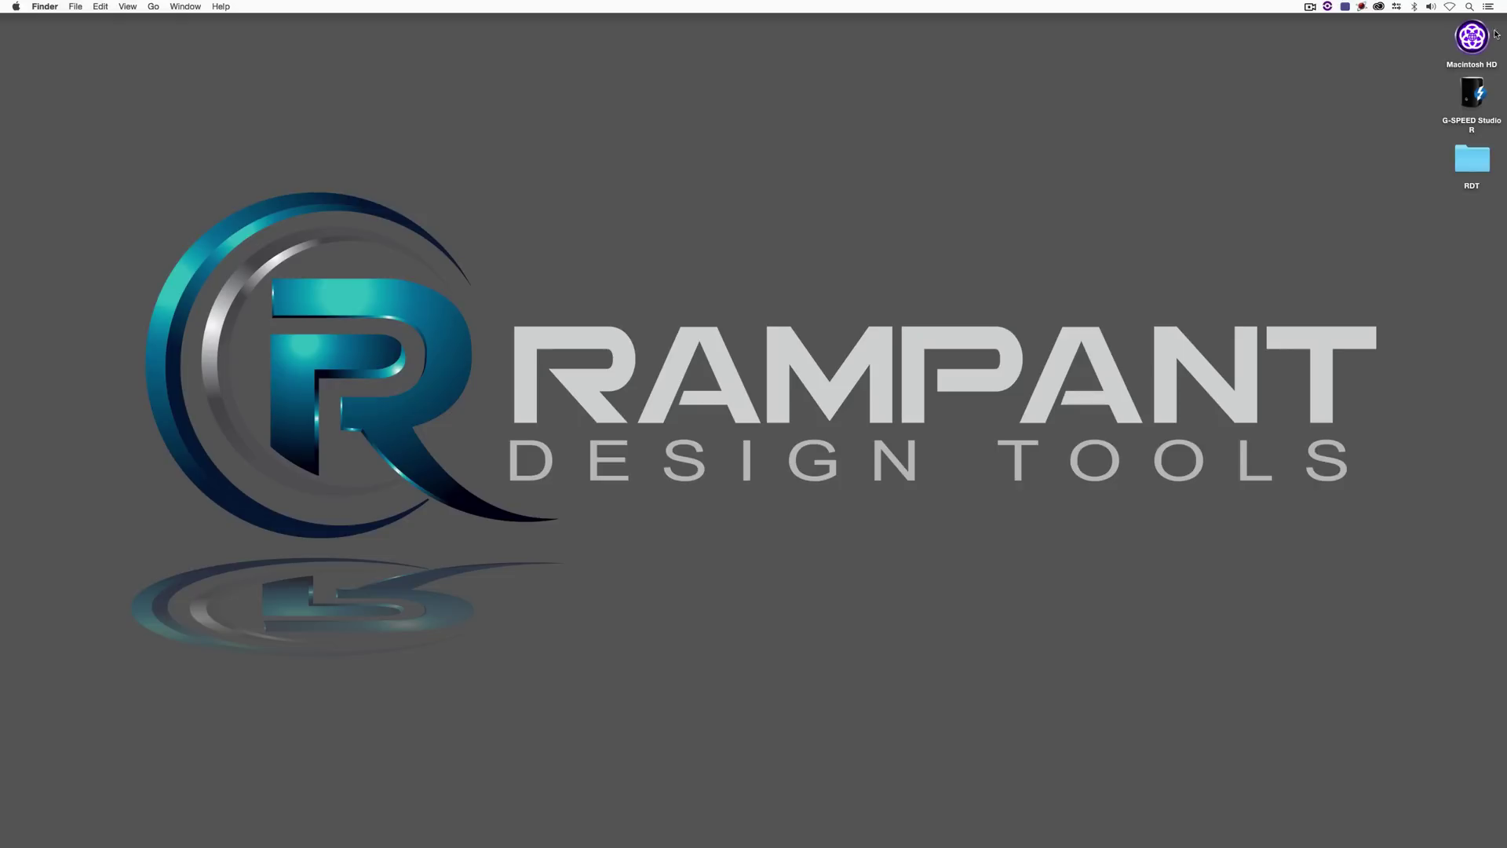
# Open the RDT folder on the desktop and preview the Rampant_Style_Mattes_009.mov clip
pyautogui.doubleClick(1472, 159)
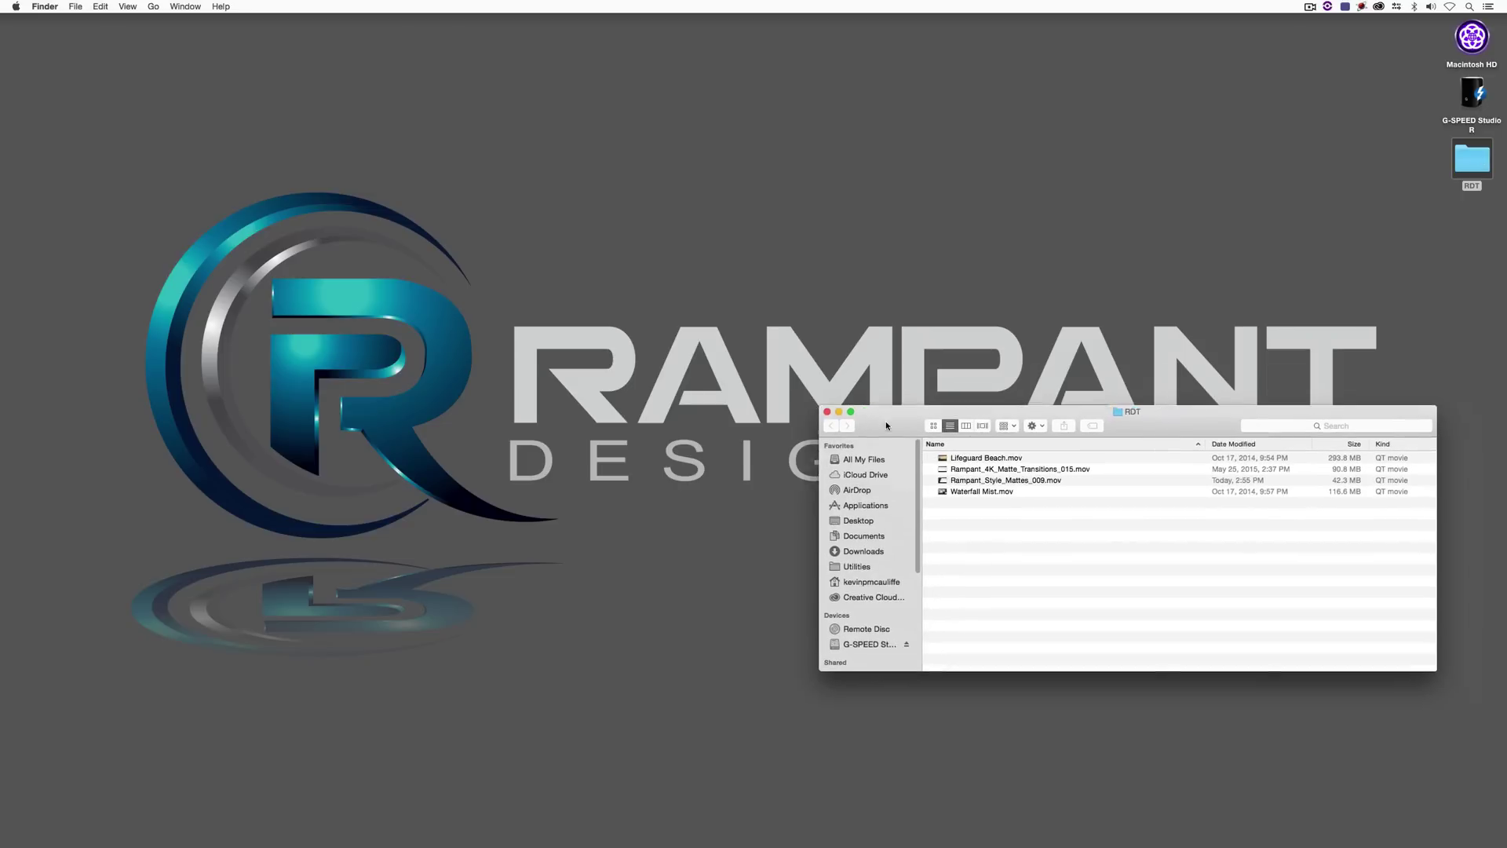
pyautogui.moveTo(886, 425); pyautogui.dragTo(552, 268)
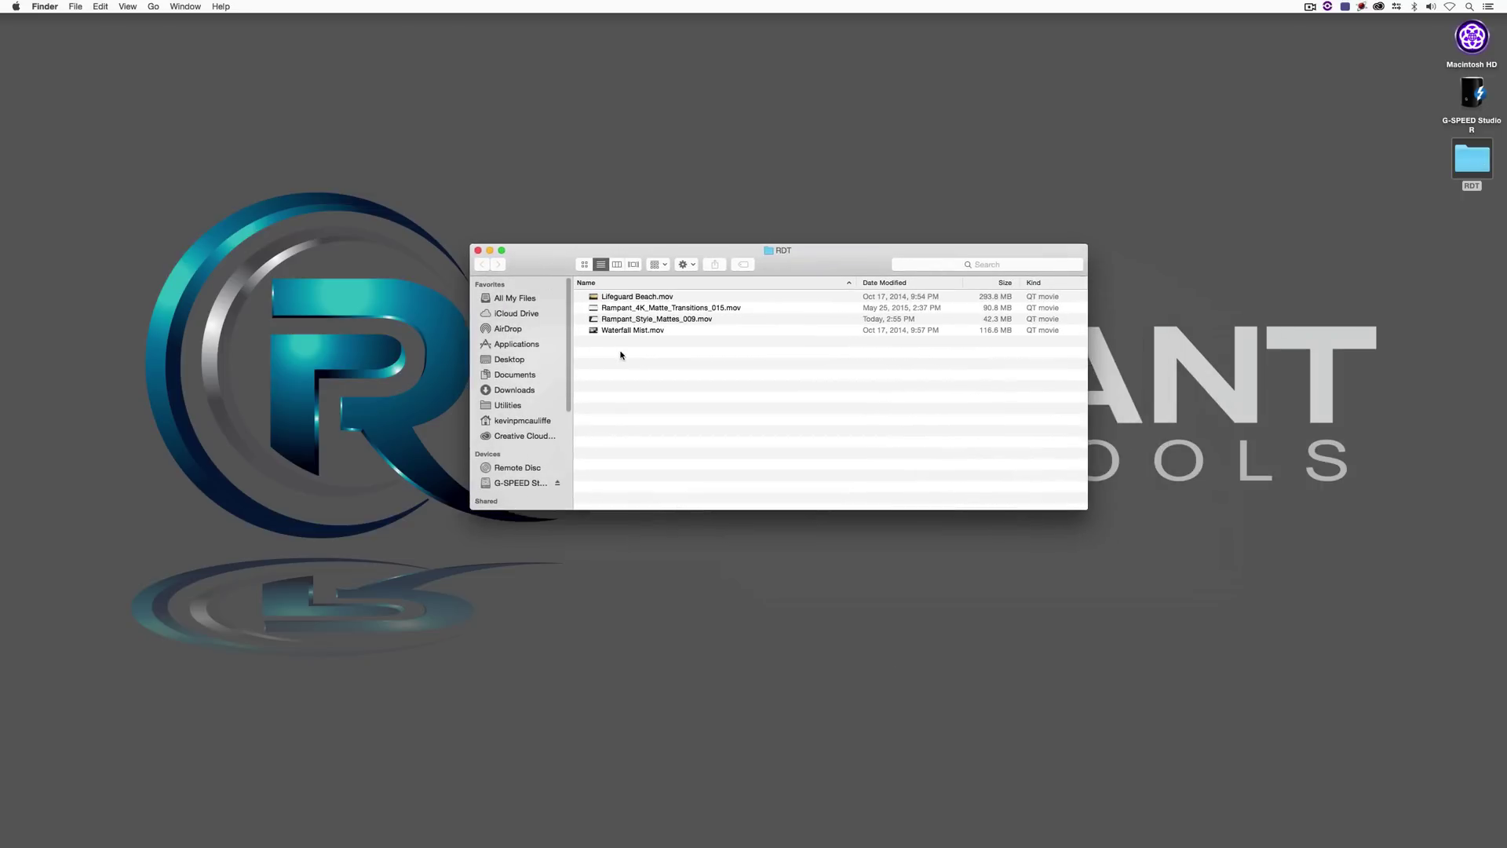
pyautogui.click(635, 320)
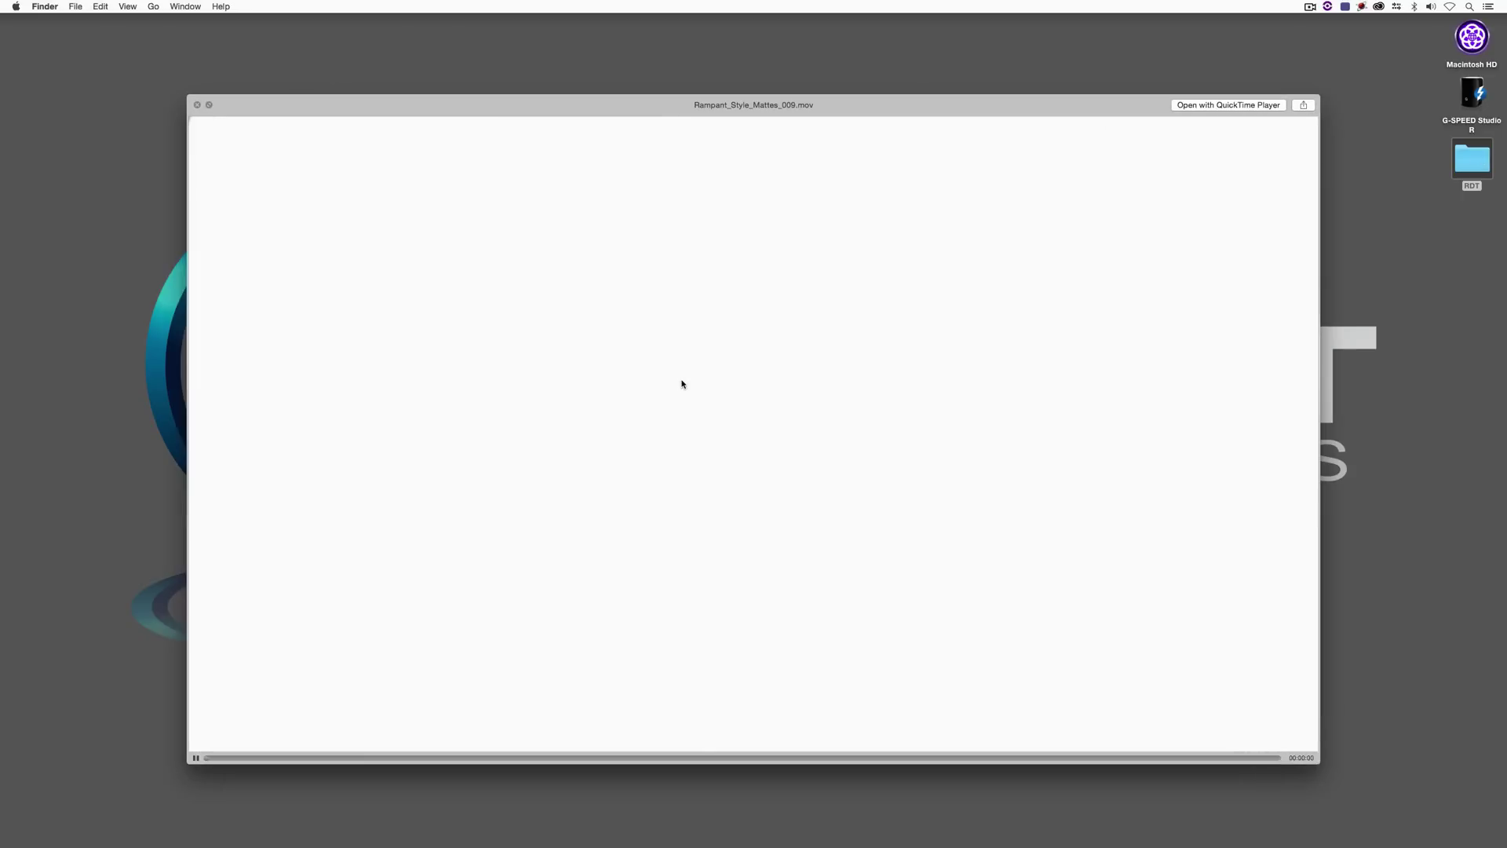
pyautogui.press('space')
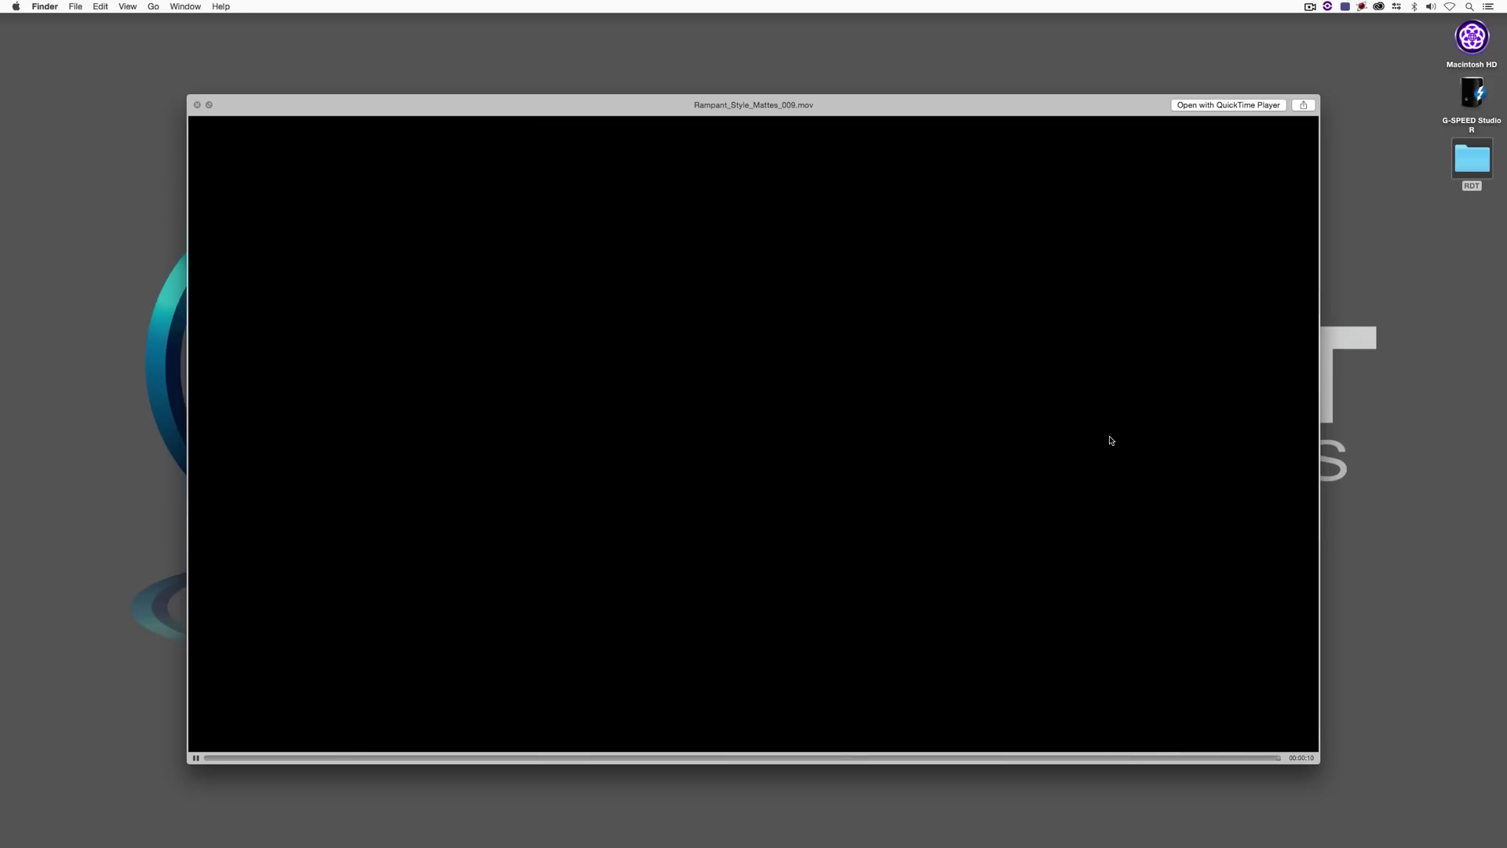
pyautogui.press('space')
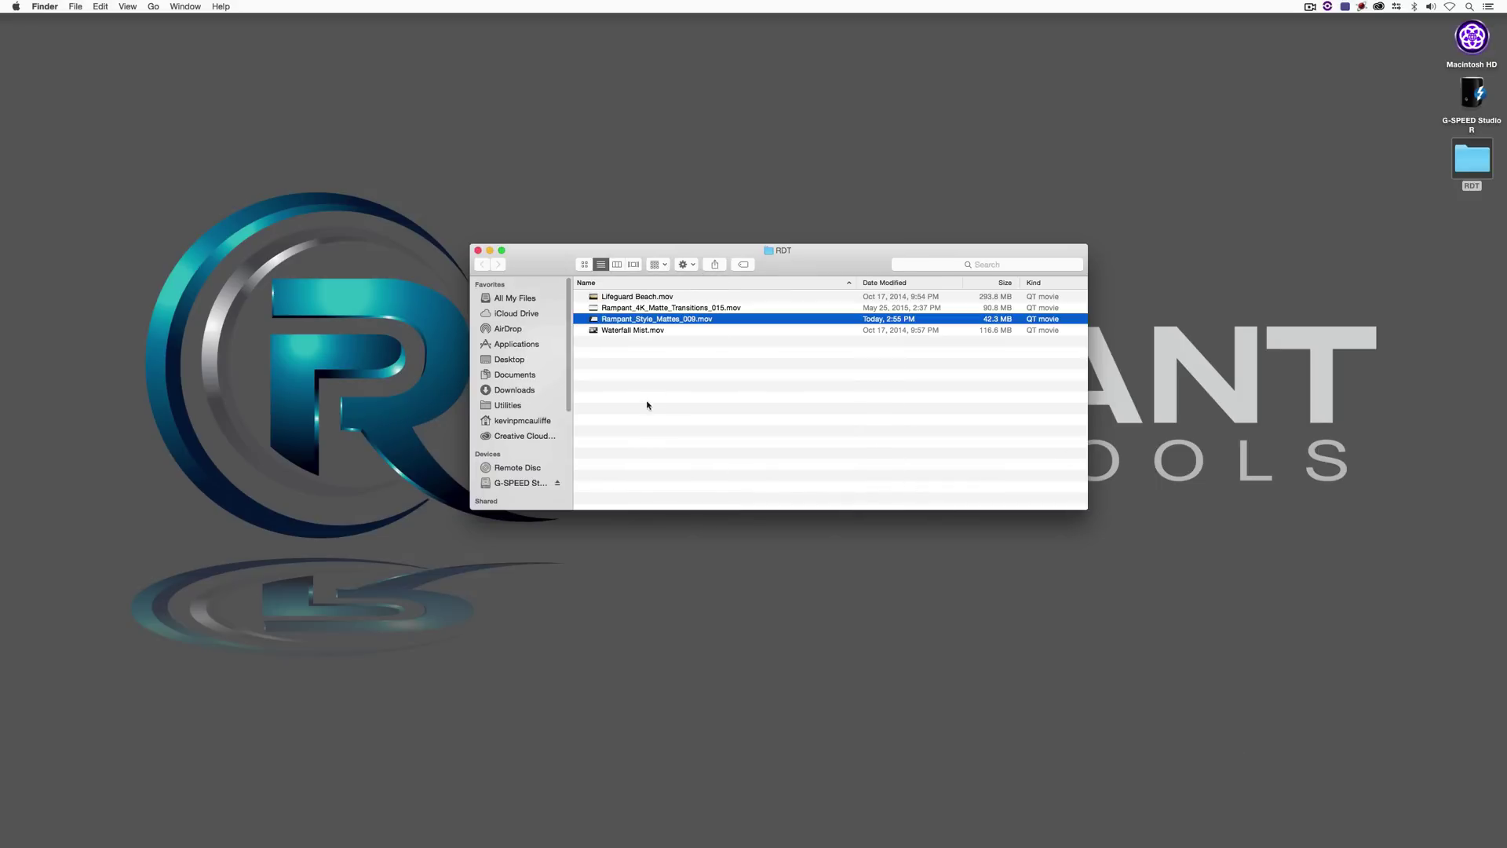
# Preview the Rampant_4K_Matte_Transitions_015.mov clip, and close the RDT folder window
pyautogui.click(662, 310)
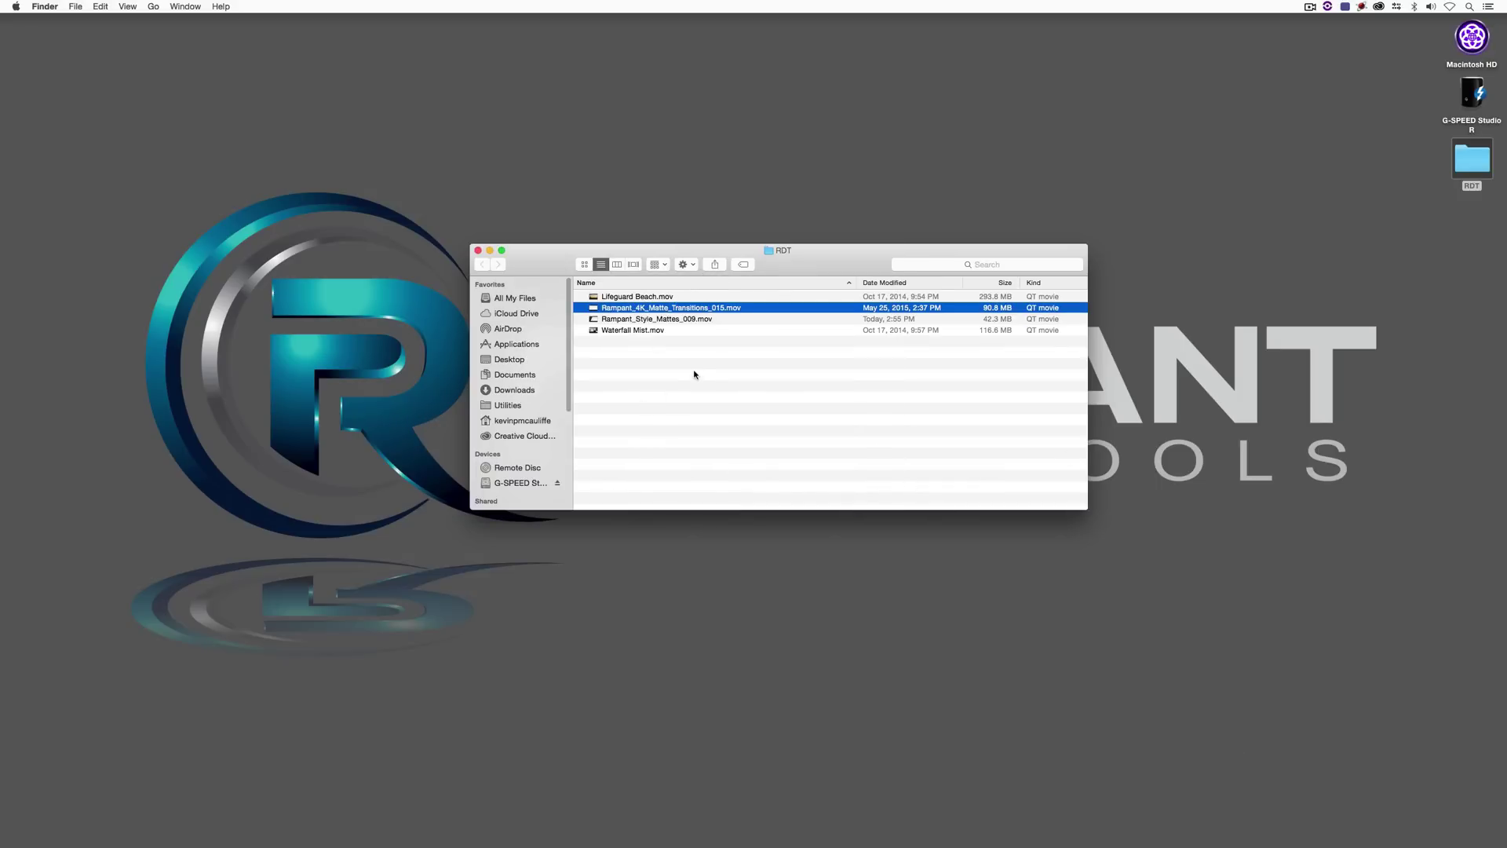
pyautogui.press('space')
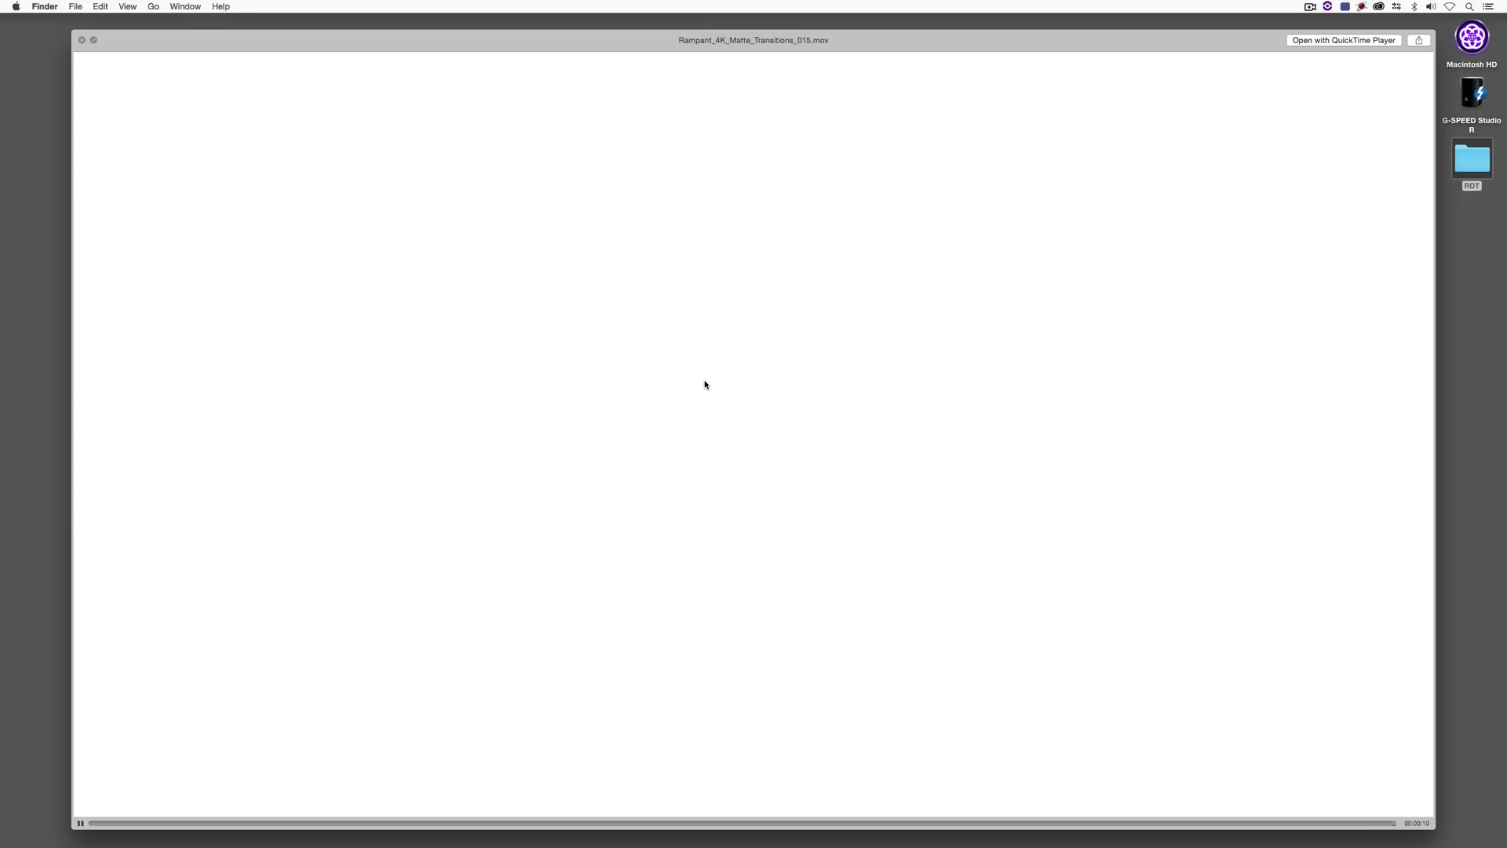
pyautogui.press('space')
pyautogui.click(821, 366)
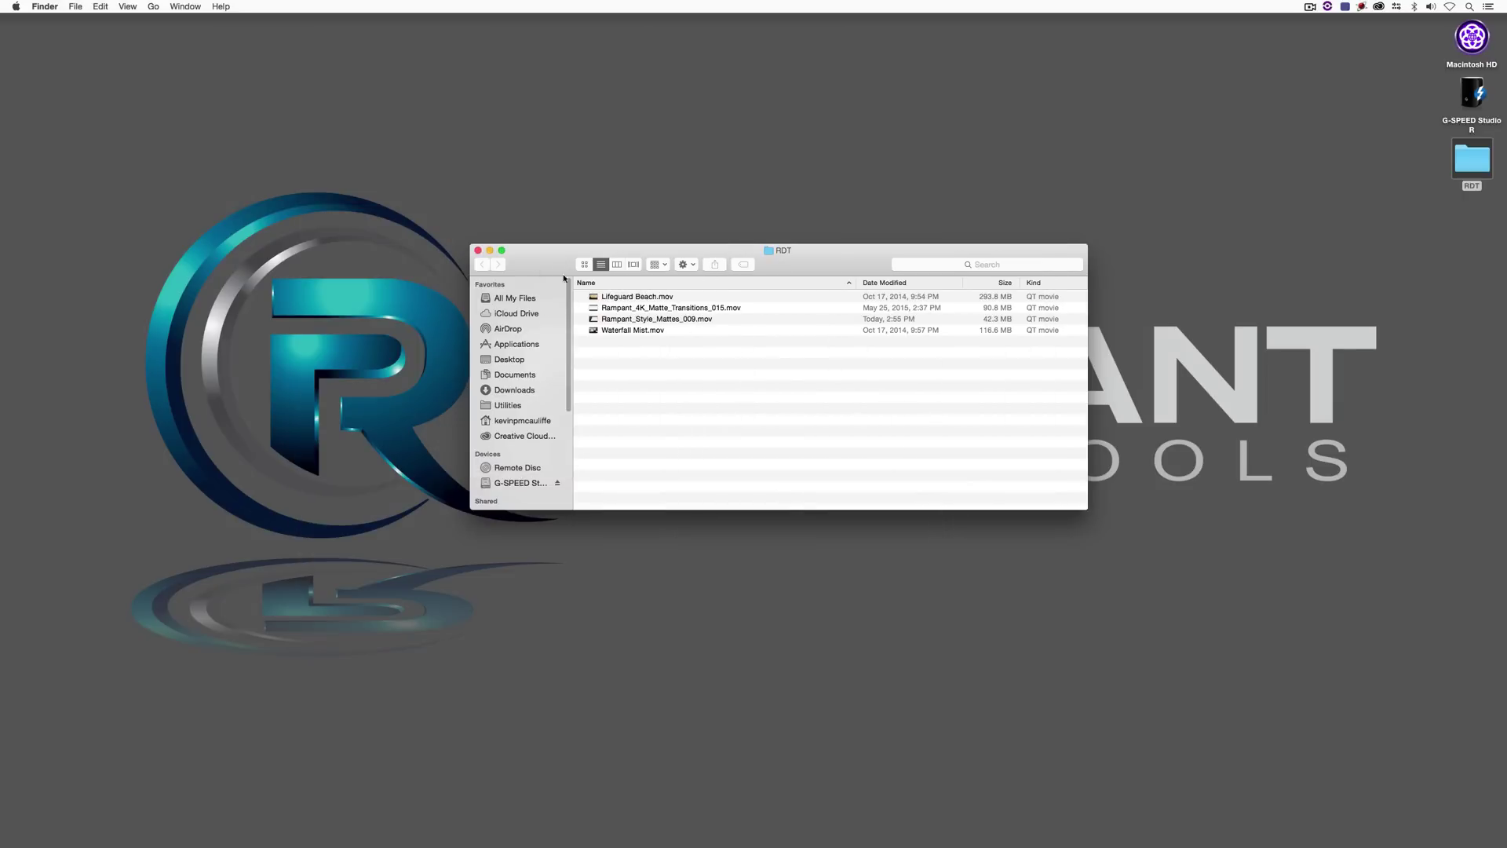
pyautogui.press('super+w')
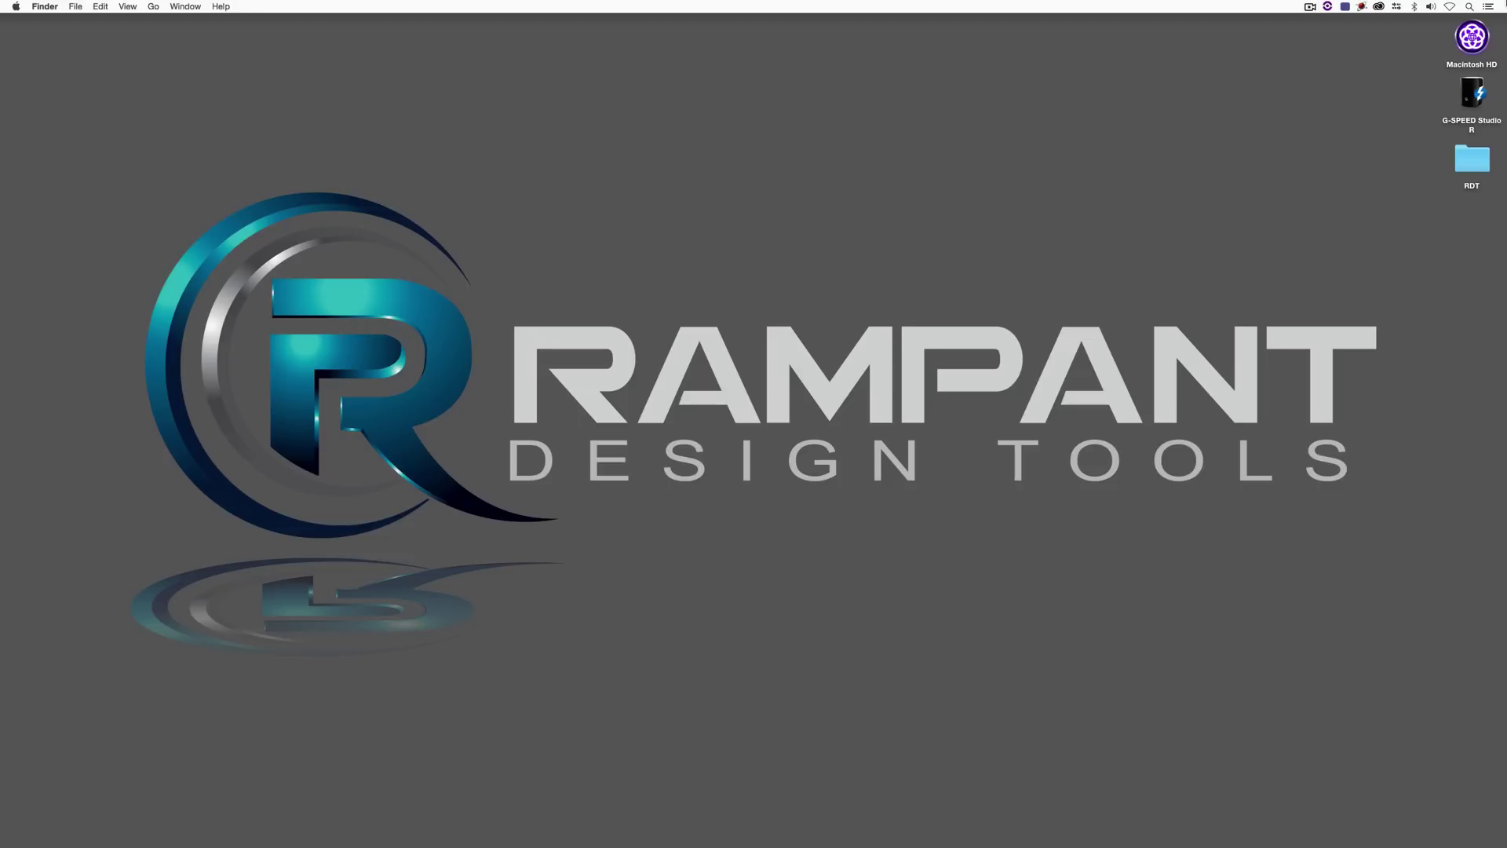
# Switch to HitFilm 4 Pro and import Lifeguard Beach.mov, Waterfall Mist.mov and Rampant_Style_Mattes_009.mov from the RDT folder
pyautogui.press('super+Tab')
pyautogui.press('super+Tab')
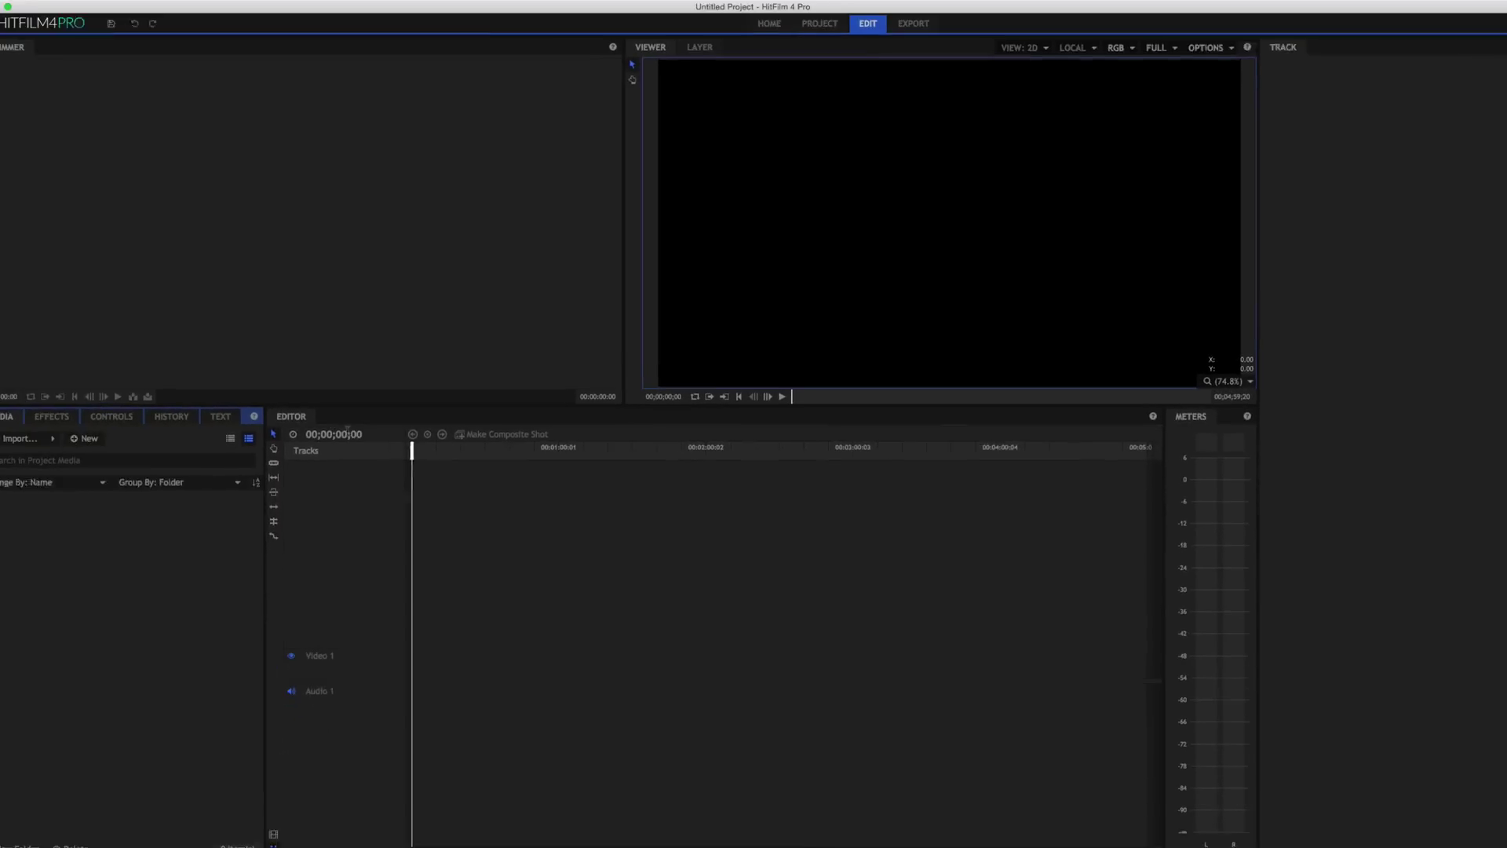
pyautogui.click(48, 442)
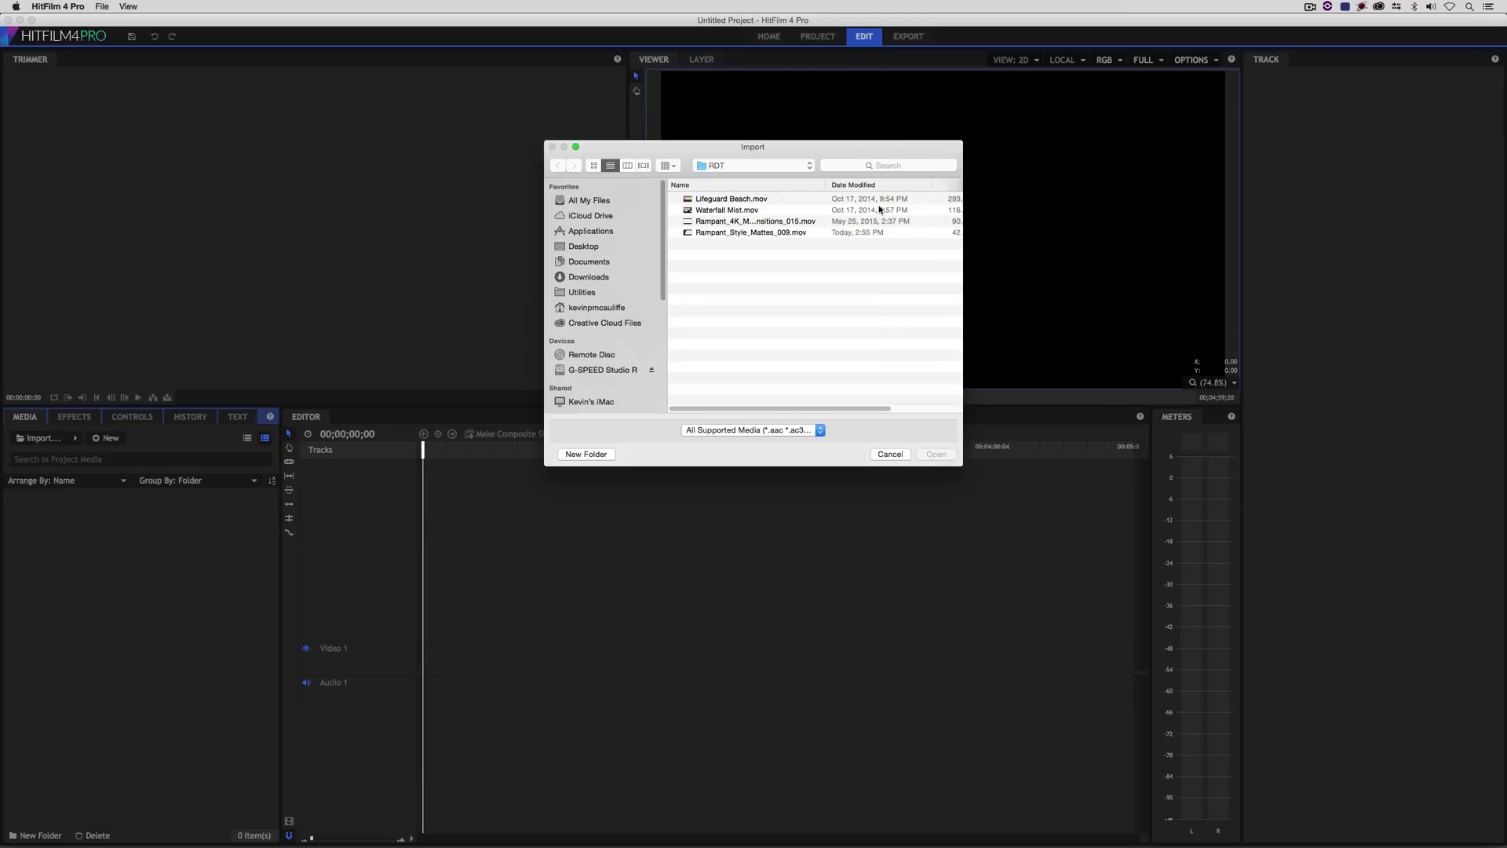
pyautogui.click(760, 201)
pyautogui.keyDown('shift'); pyautogui.click(741, 211); pyautogui.keyUp('shift')
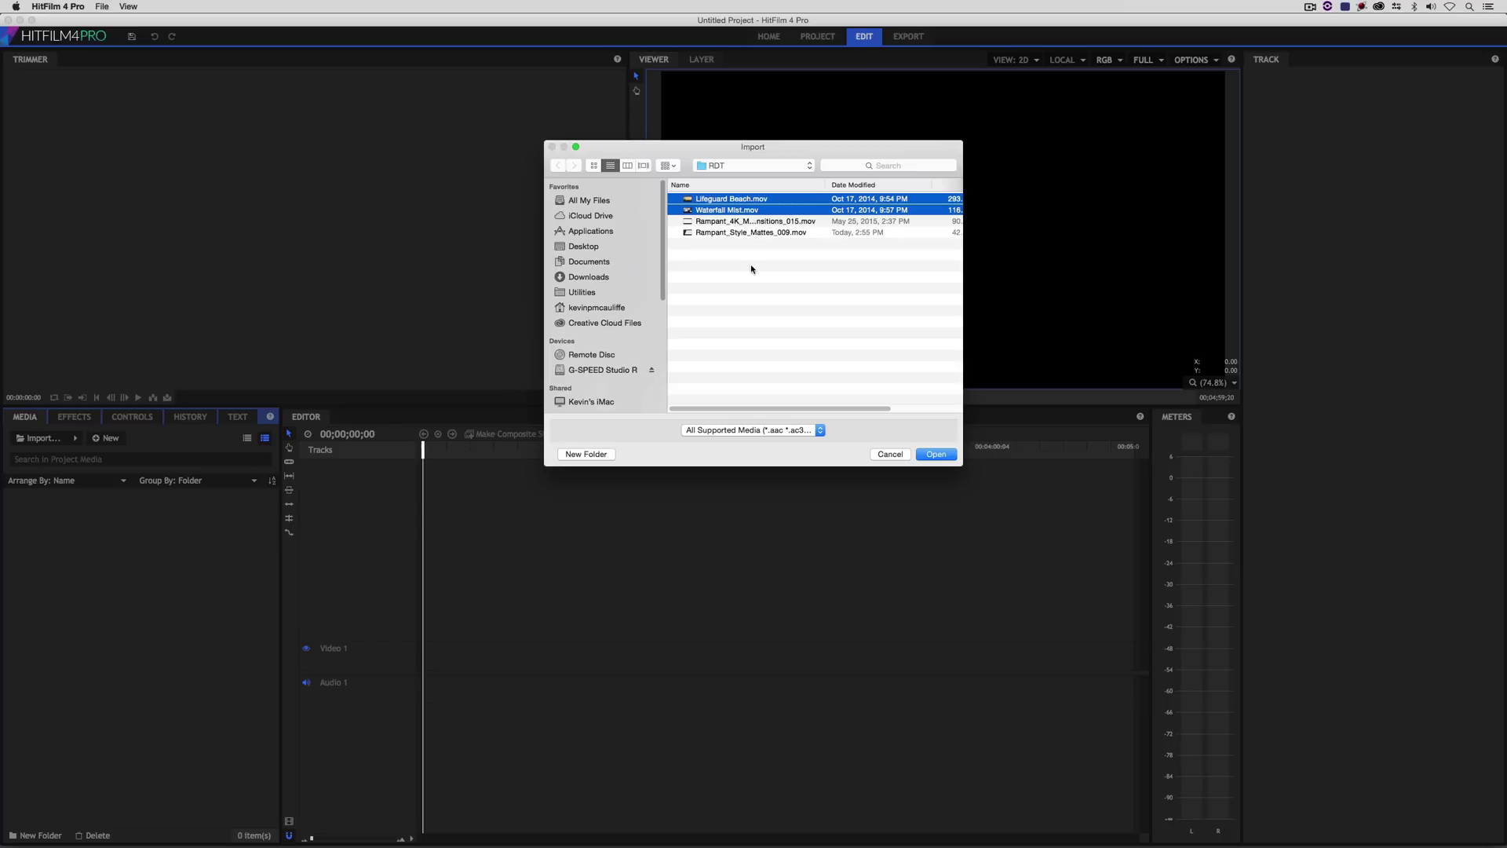
pyautogui.keyDown('super'); pyautogui.click(736, 233); pyautogui.keyUp('super')
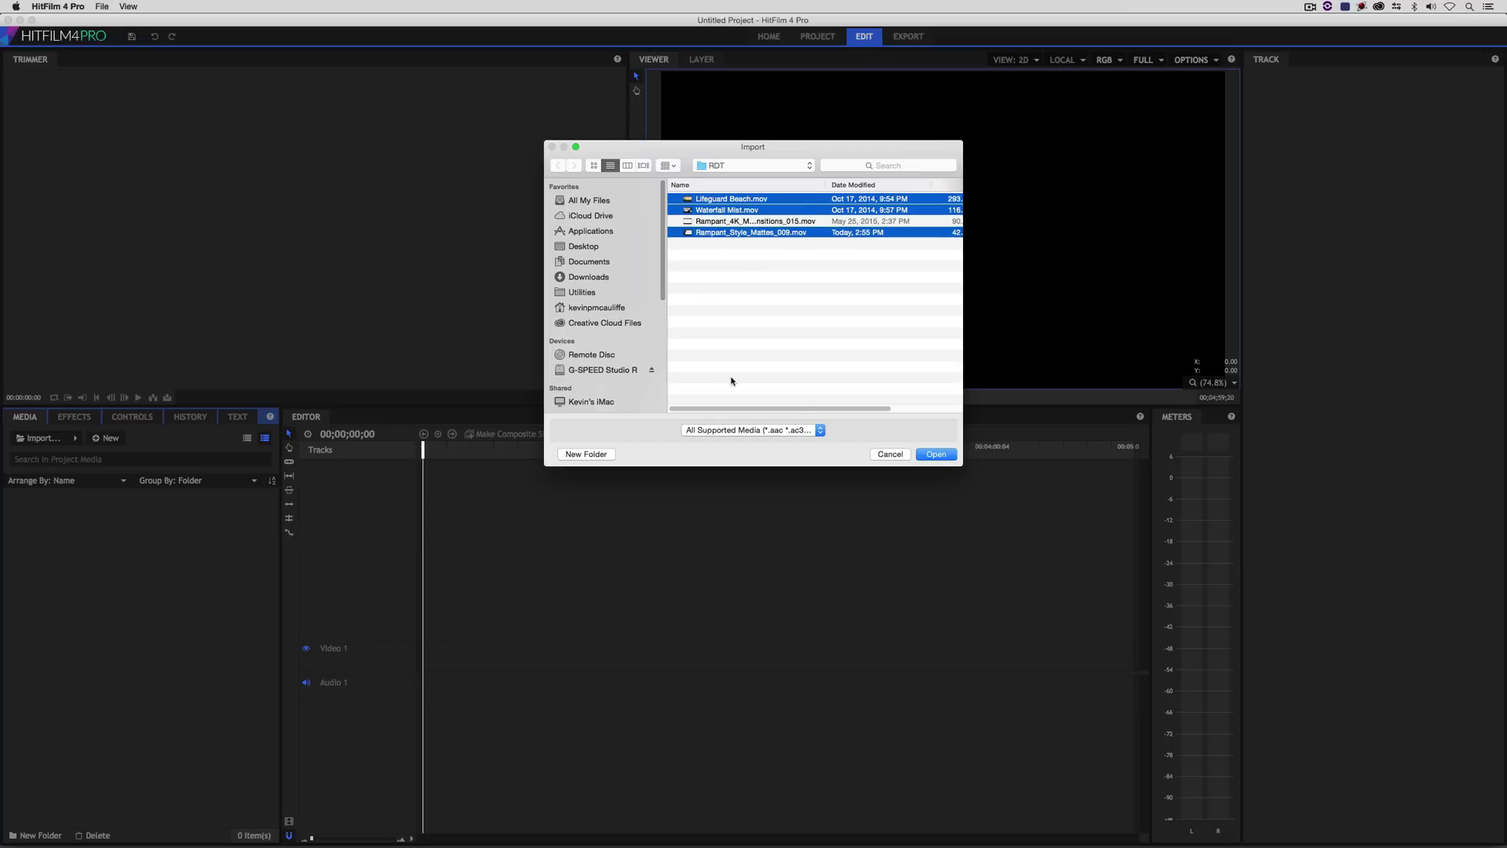
pyautogui.click(927, 454)
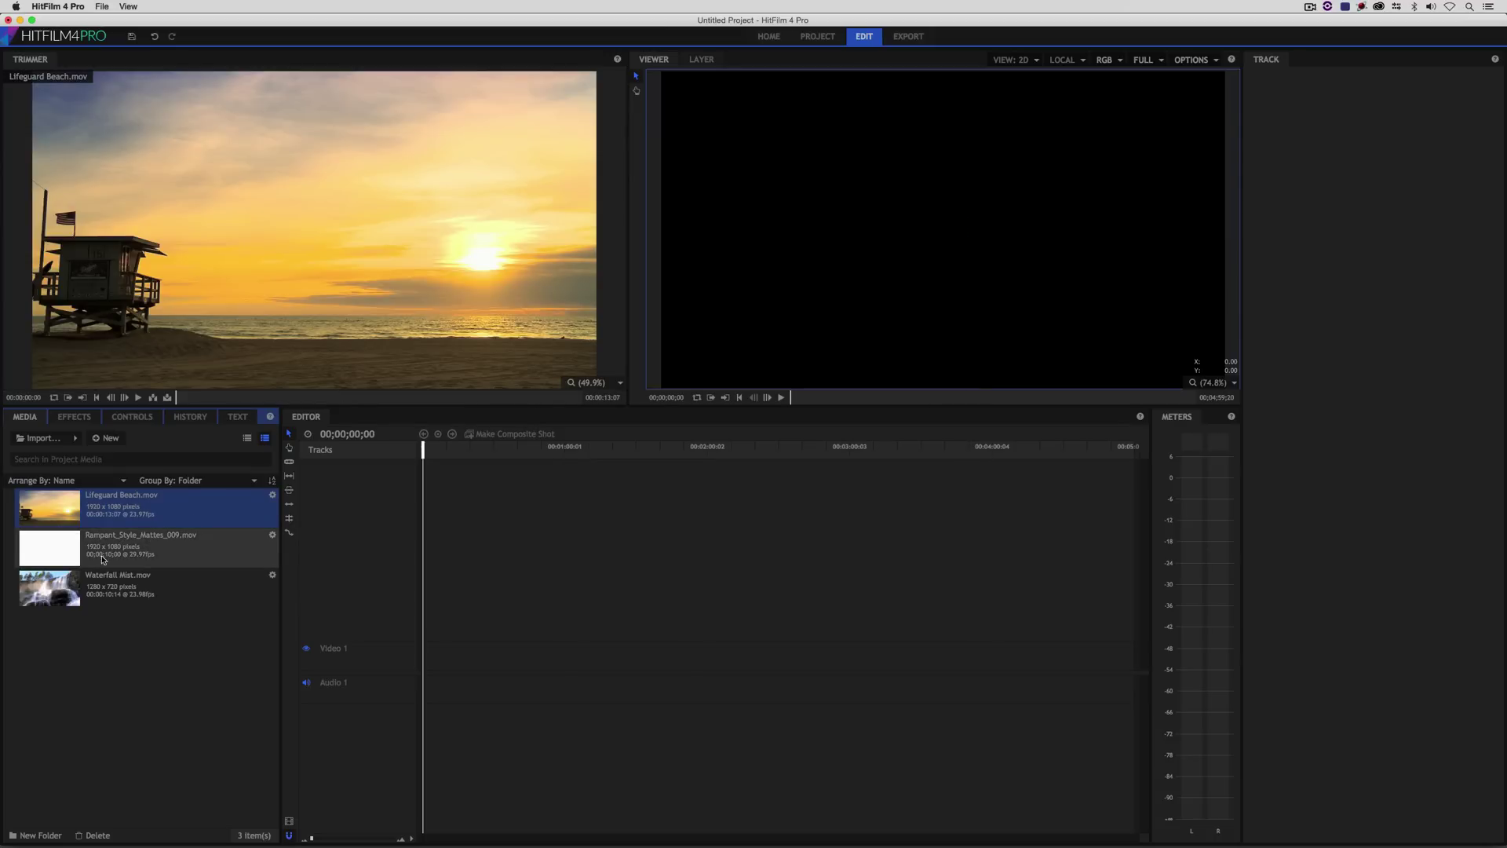
# Add Waterfall Mist.mov to the Video 1 track, matching the editor sequence's settings to the clip and remembering that choice
pyautogui.click(62, 554)
pyautogui.click(54, 600)
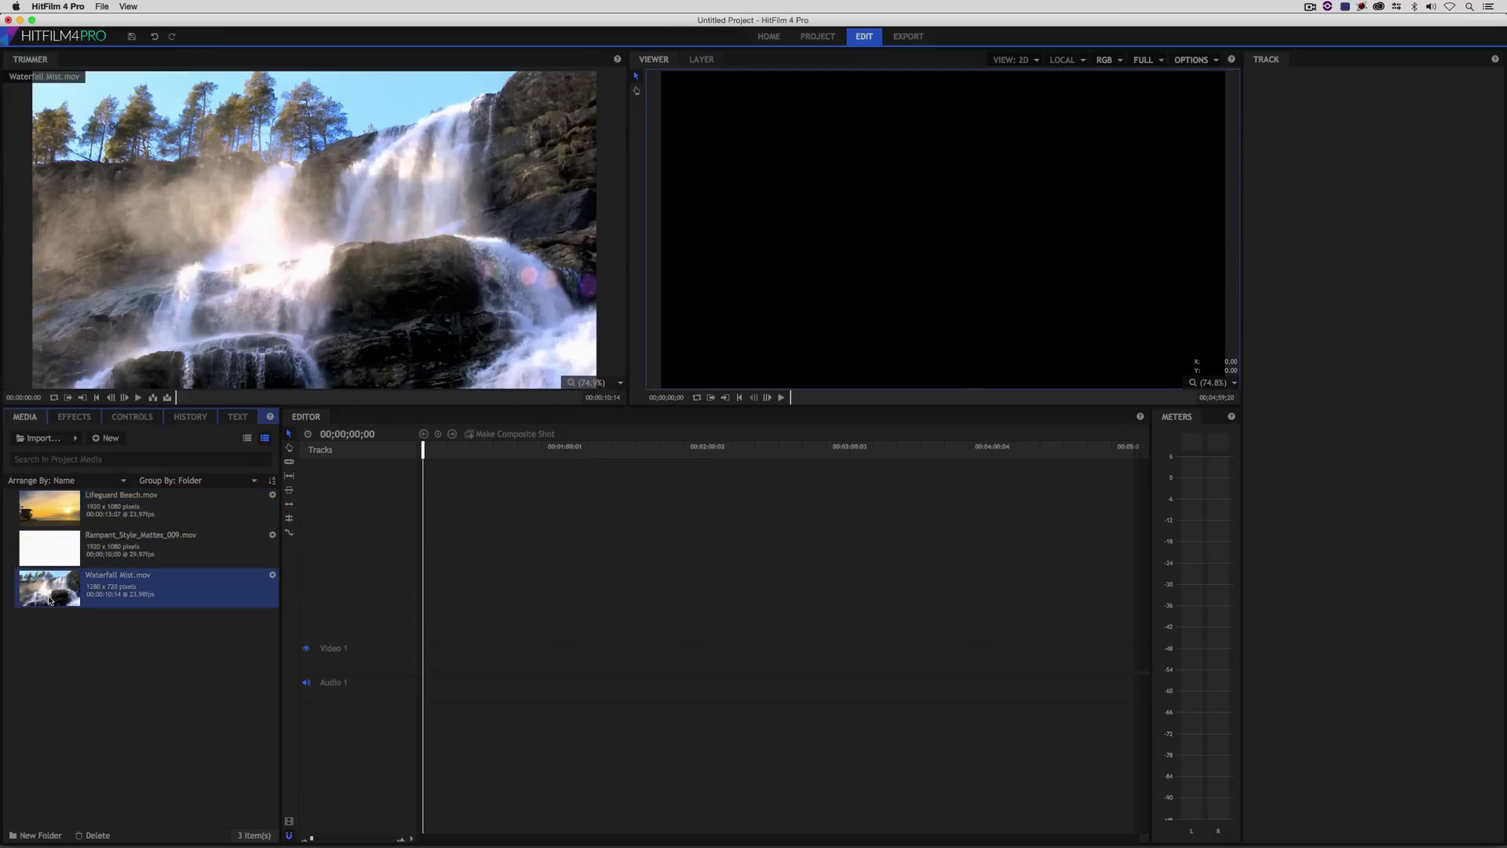
pyautogui.moveTo(90, 585); pyautogui.dragTo(425, 653)
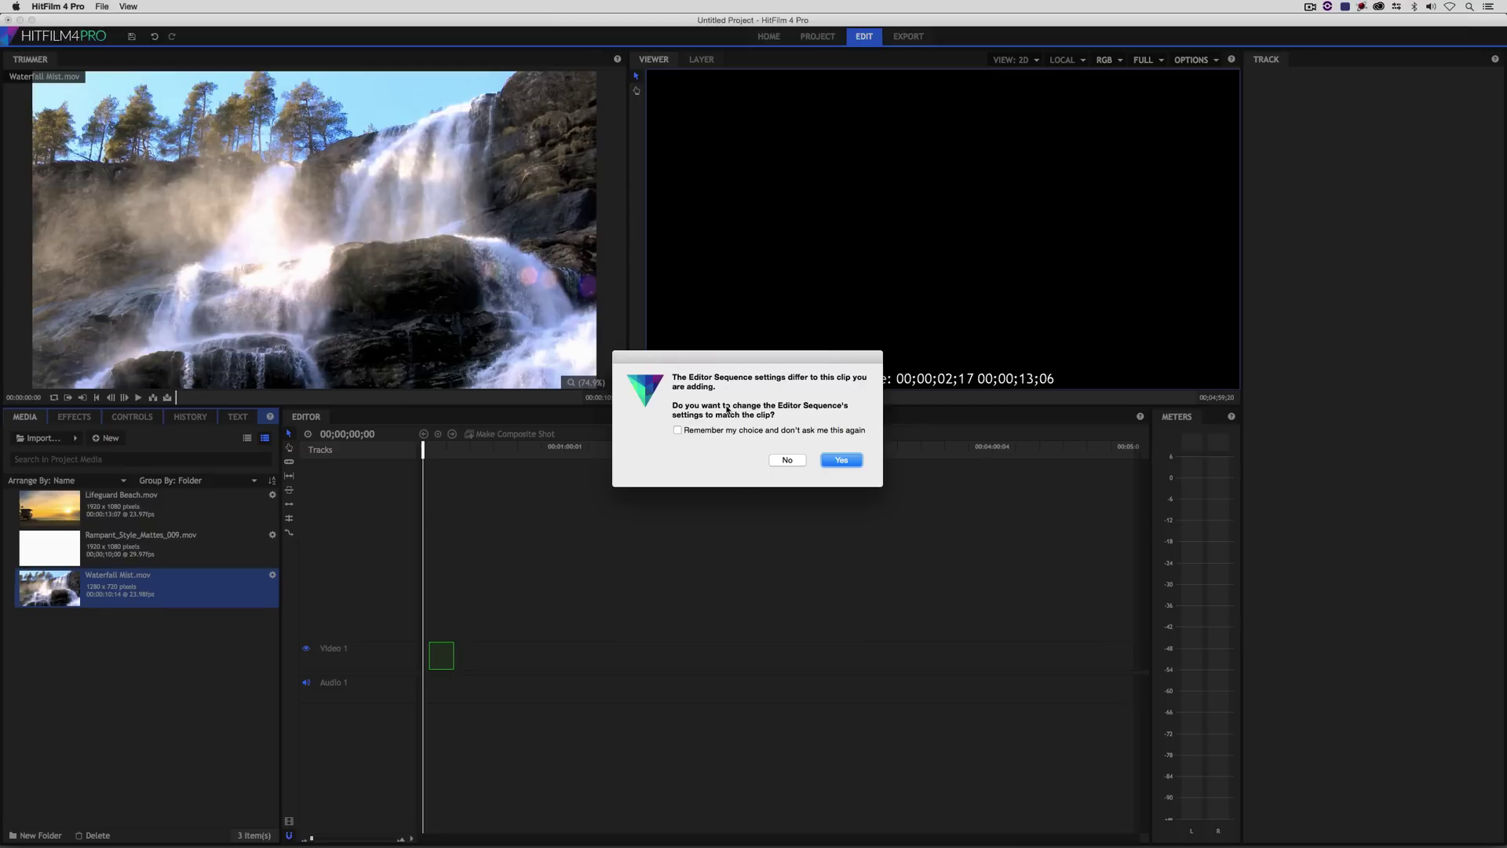
pyautogui.click(711, 429)
pyautogui.click(851, 467)
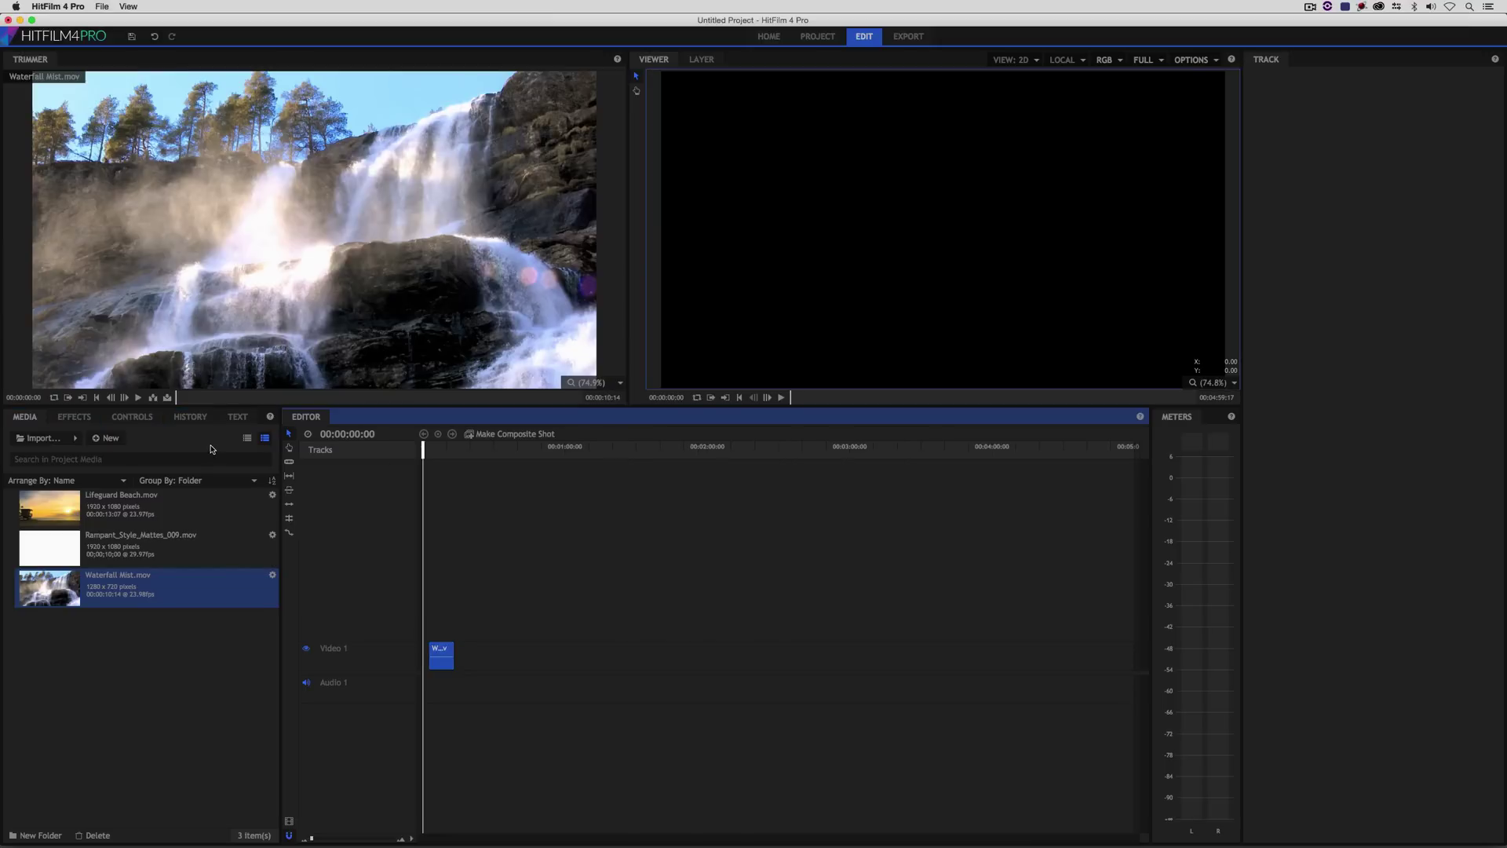
# Move the Waterfall Mist clip to the very start of the Video 1 track and play part of it
pyautogui.moveTo(313, 839); pyautogui.dragTo(321, 839)
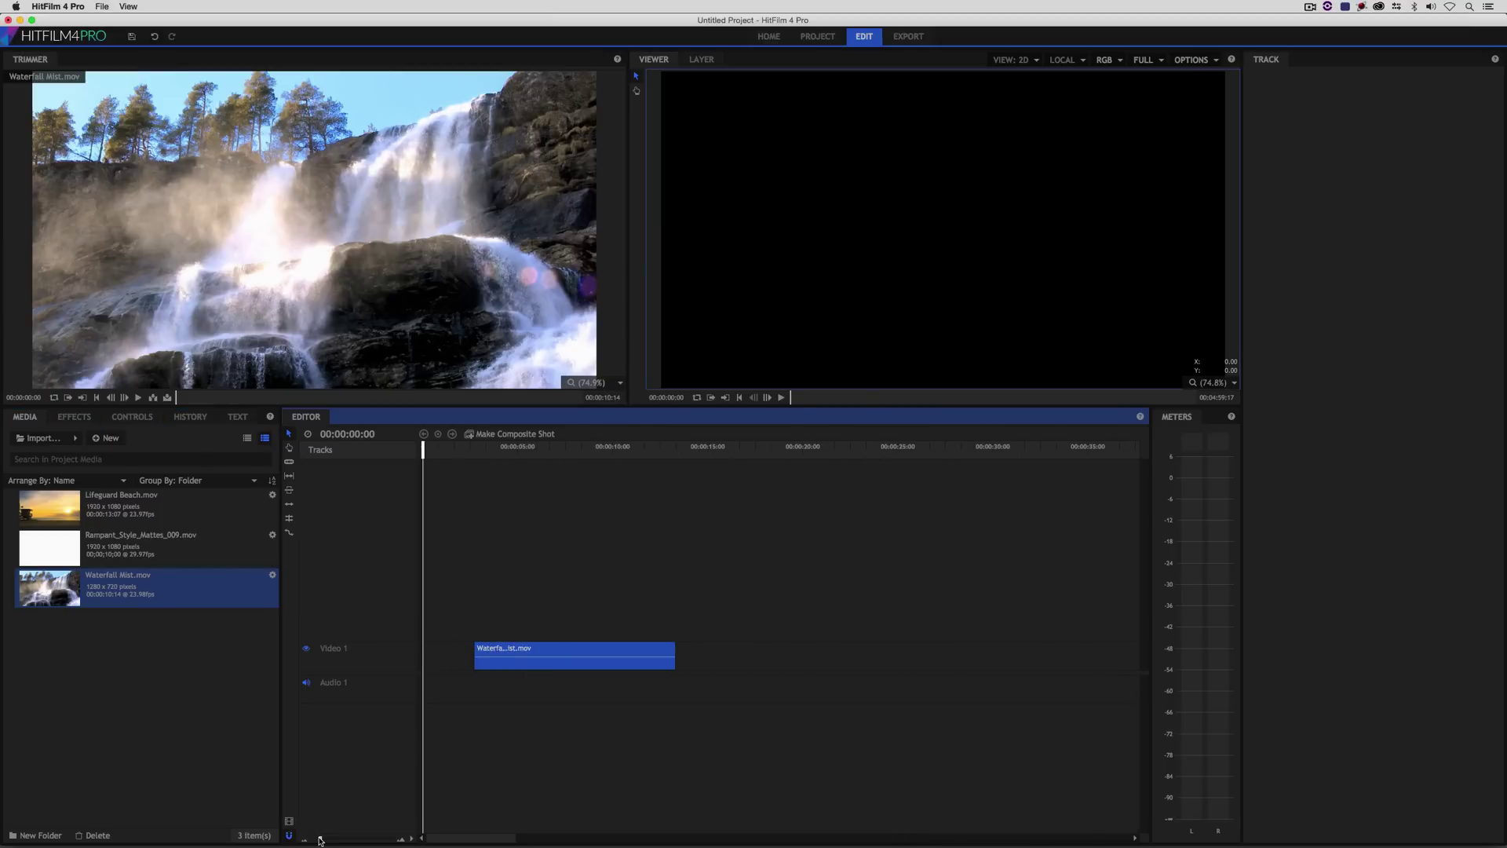
pyautogui.moveTo(509, 651); pyautogui.dragTo(460, 656)
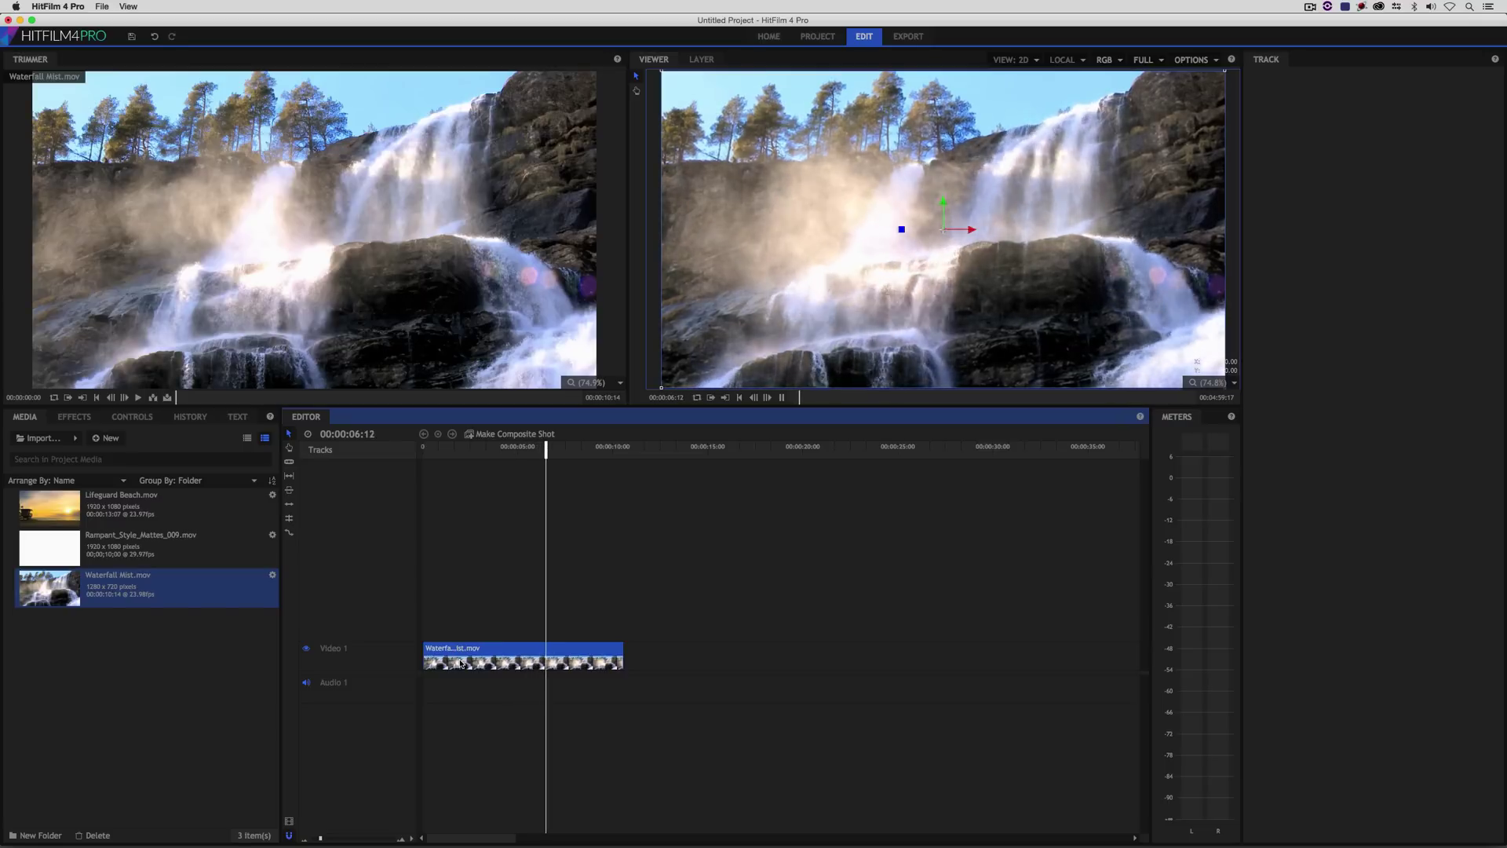
pyautogui.press('space')
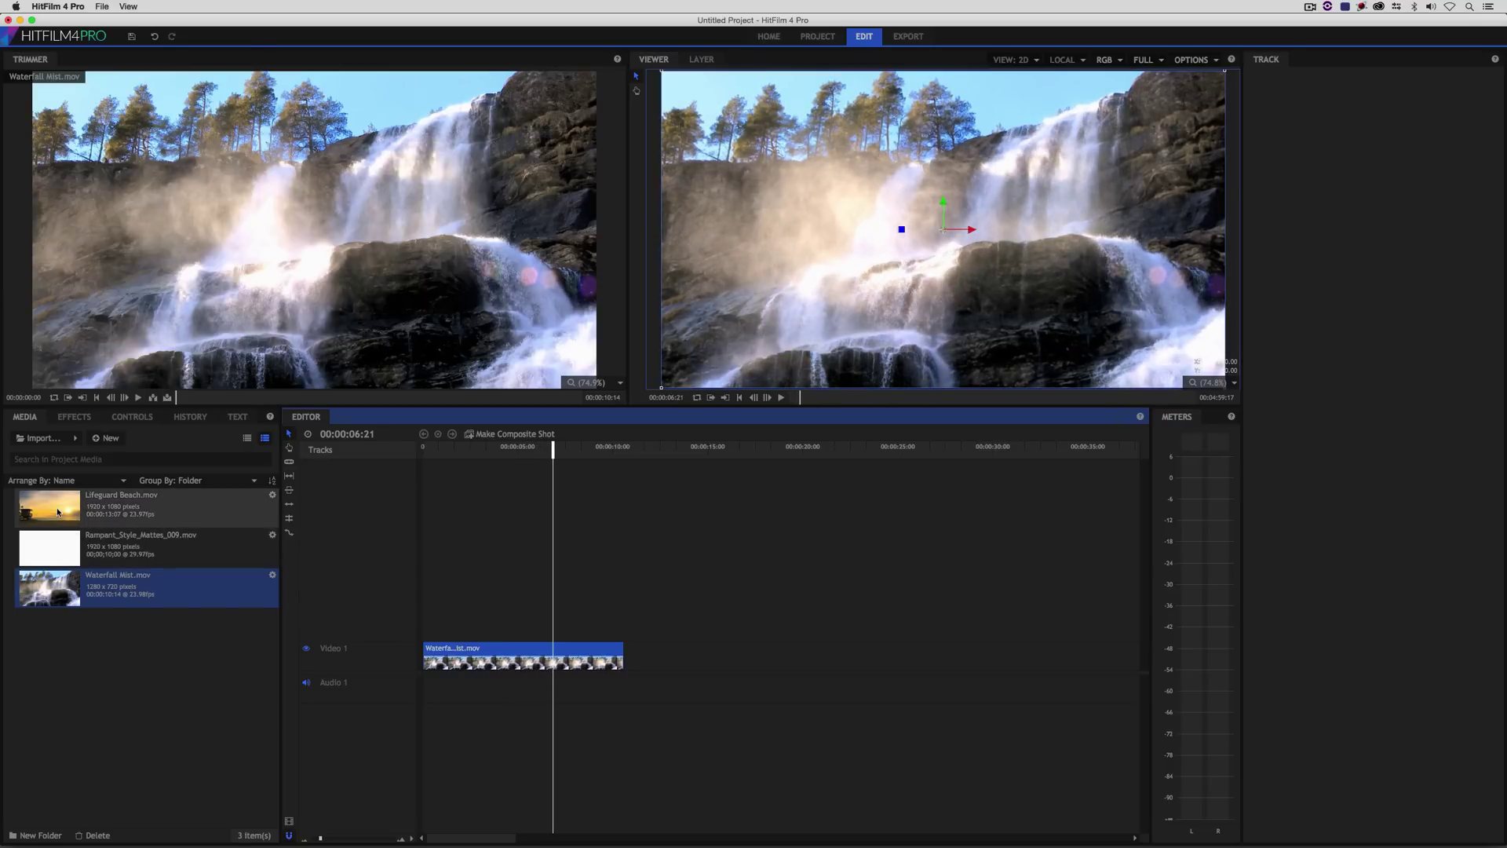
# Add Lifeguard Beach.mov at the start of a new Video 2 track and trim its end to match the Waterfall Mist clip
pyautogui.moveTo(94, 507); pyautogui.dragTo(417, 621)
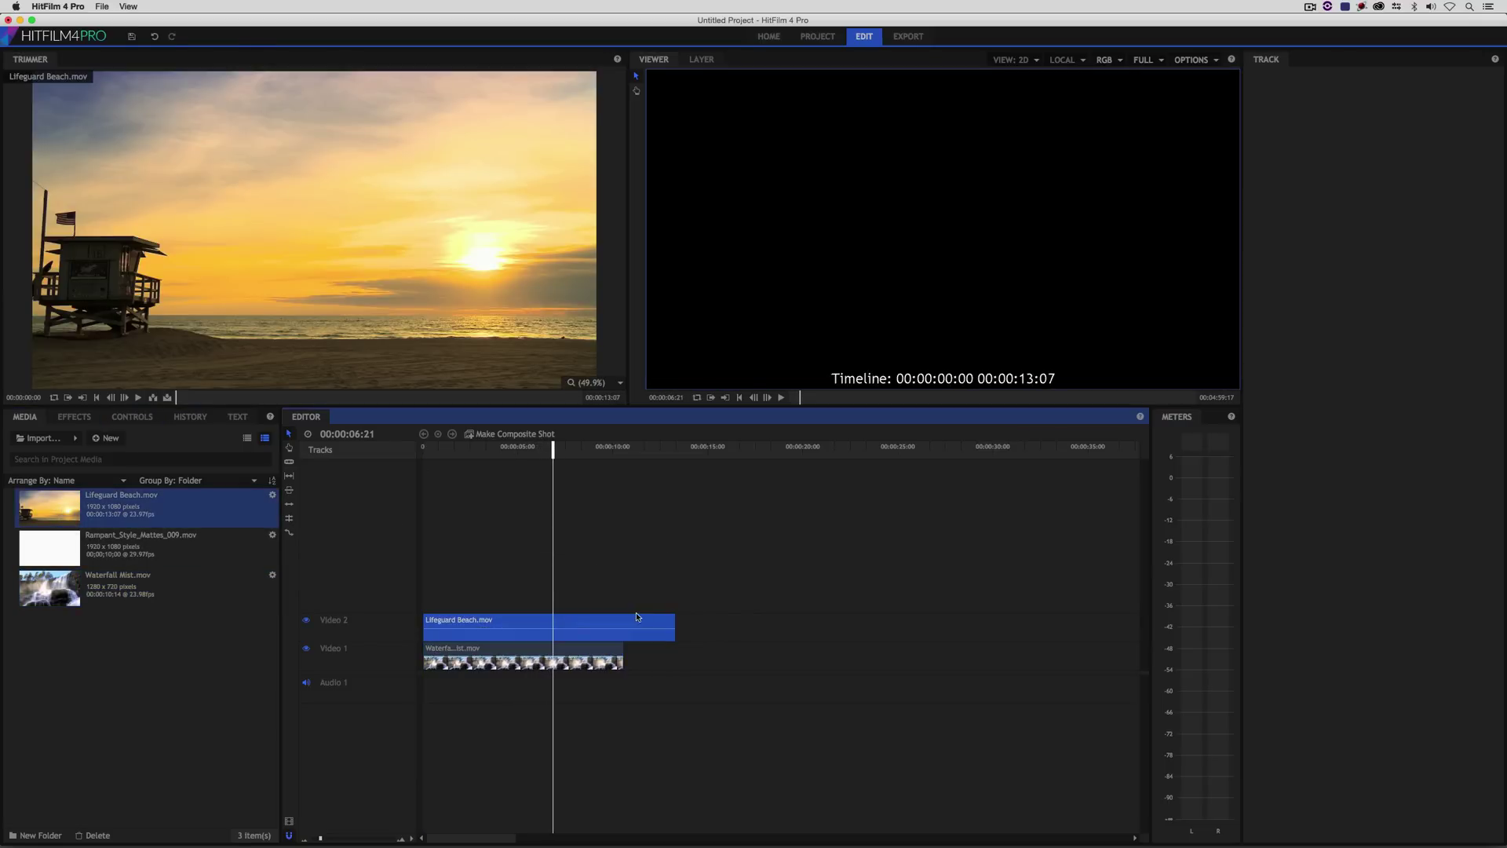
pyautogui.moveTo(632, 628); pyautogui.dragTo(623, 627)
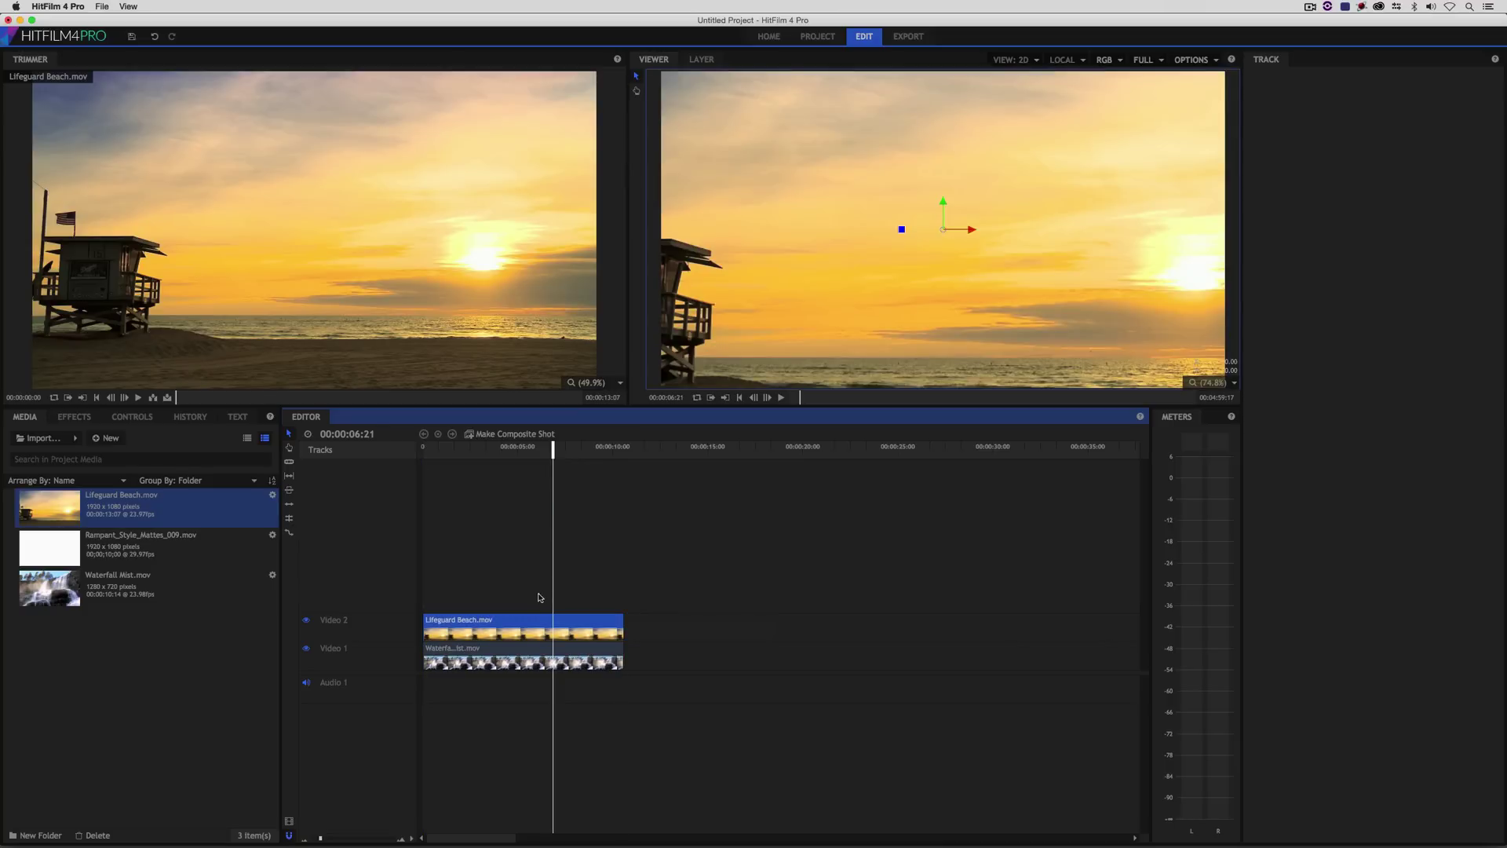
# Examine how the Lifeguard Beach clip's full frame compares with the sequence frame, and restore the fitted view
pyautogui.scroll(-1, 792, 334)
pyautogui.scroll(-8, 791, 334)
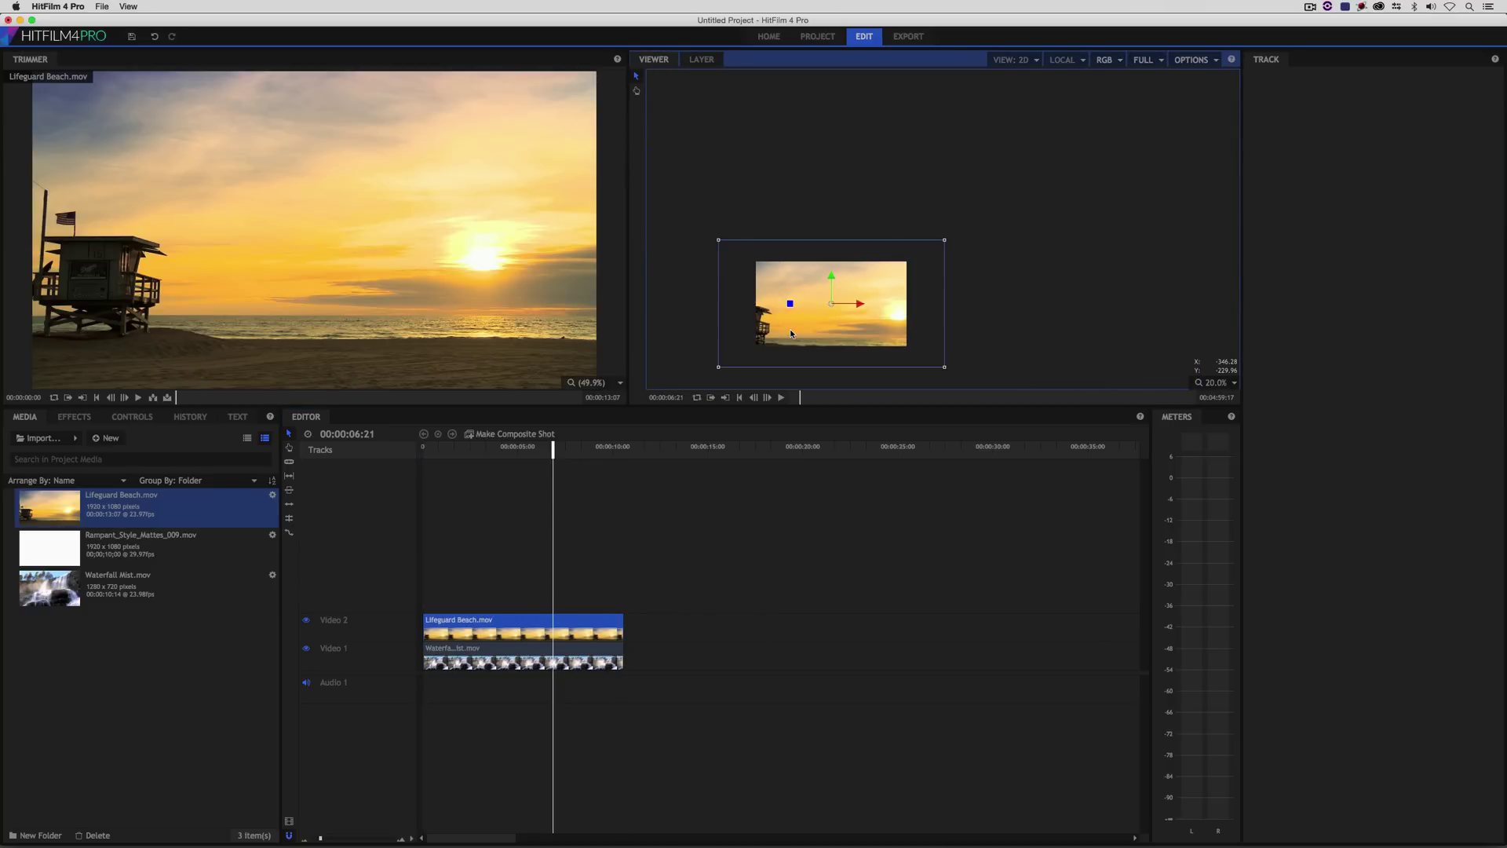
pyautogui.scroll(2, 791, 333)
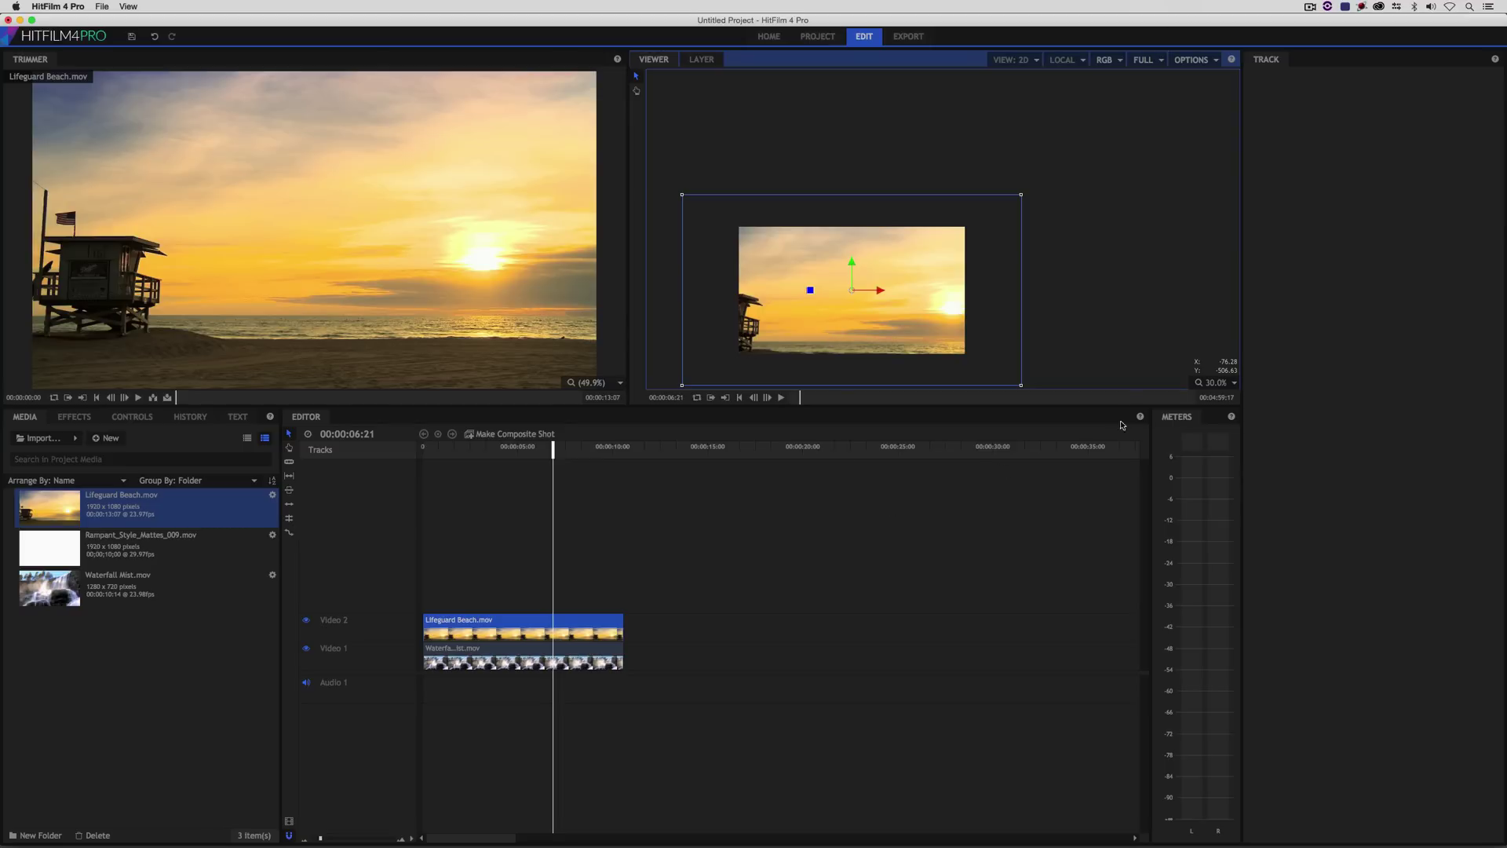
pyautogui.click(1213, 383)
pyautogui.click(1220, 506)
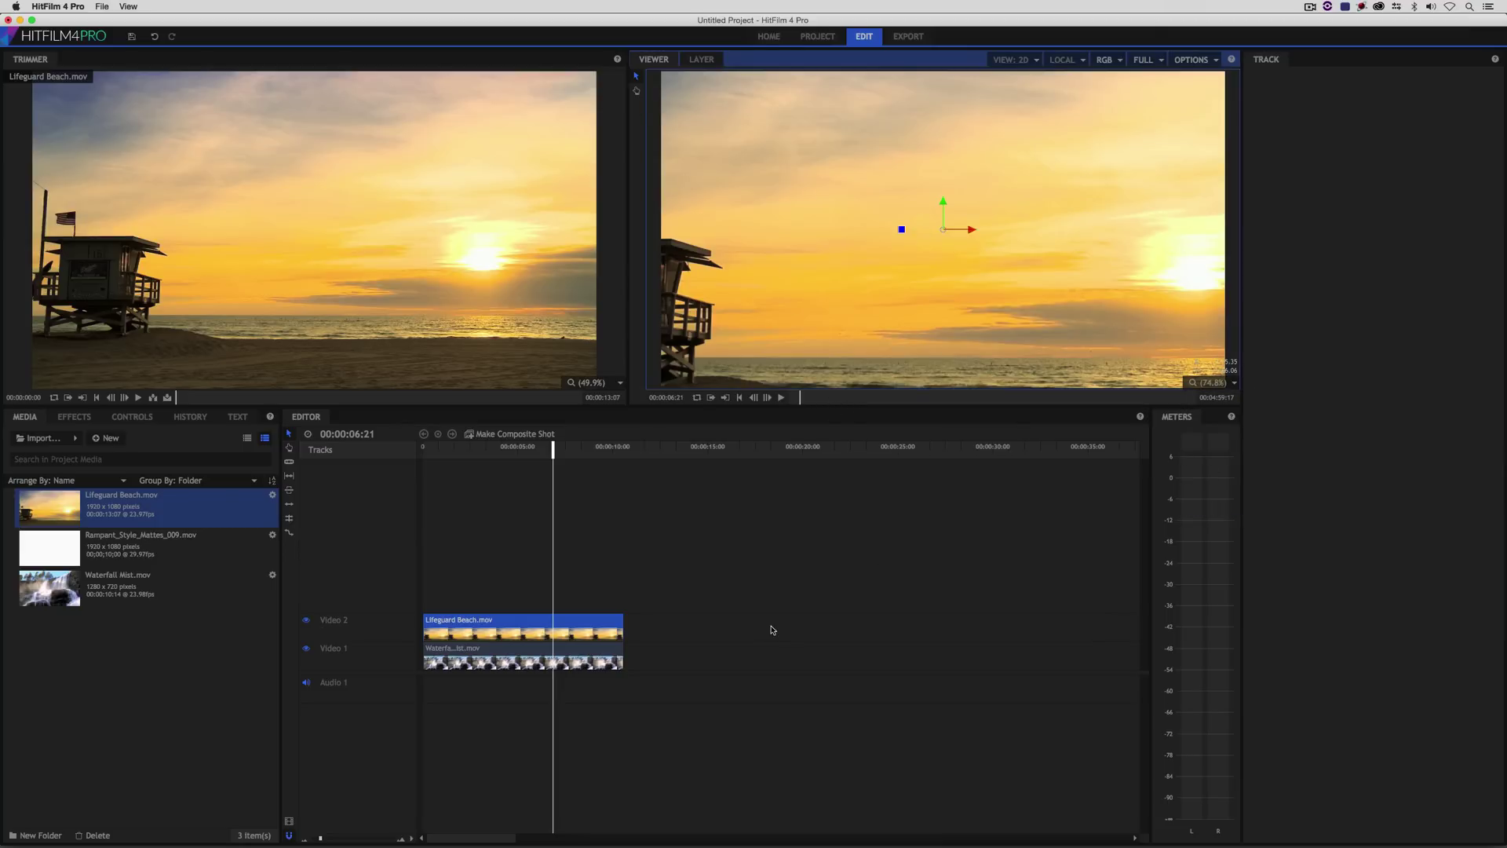
# Make a composite shot named "Lifeguard Beach Tower Composite" from the Lifeguard Beach clip, using the selected clip's properties and leaving effects in the editor
pyautogui.rightClick(541, 625)
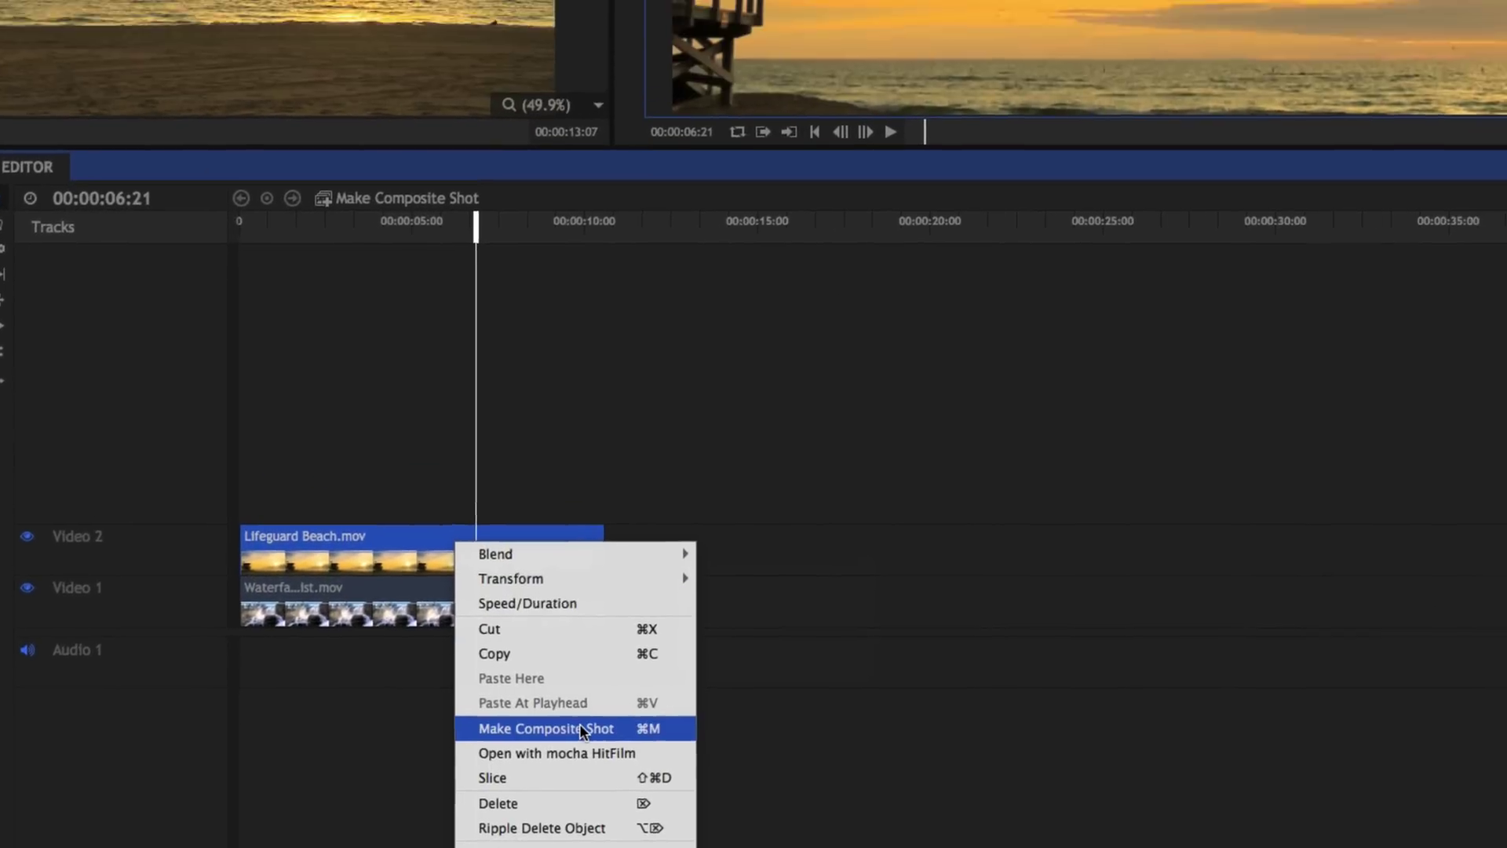
pyautogui.click(616, 626)
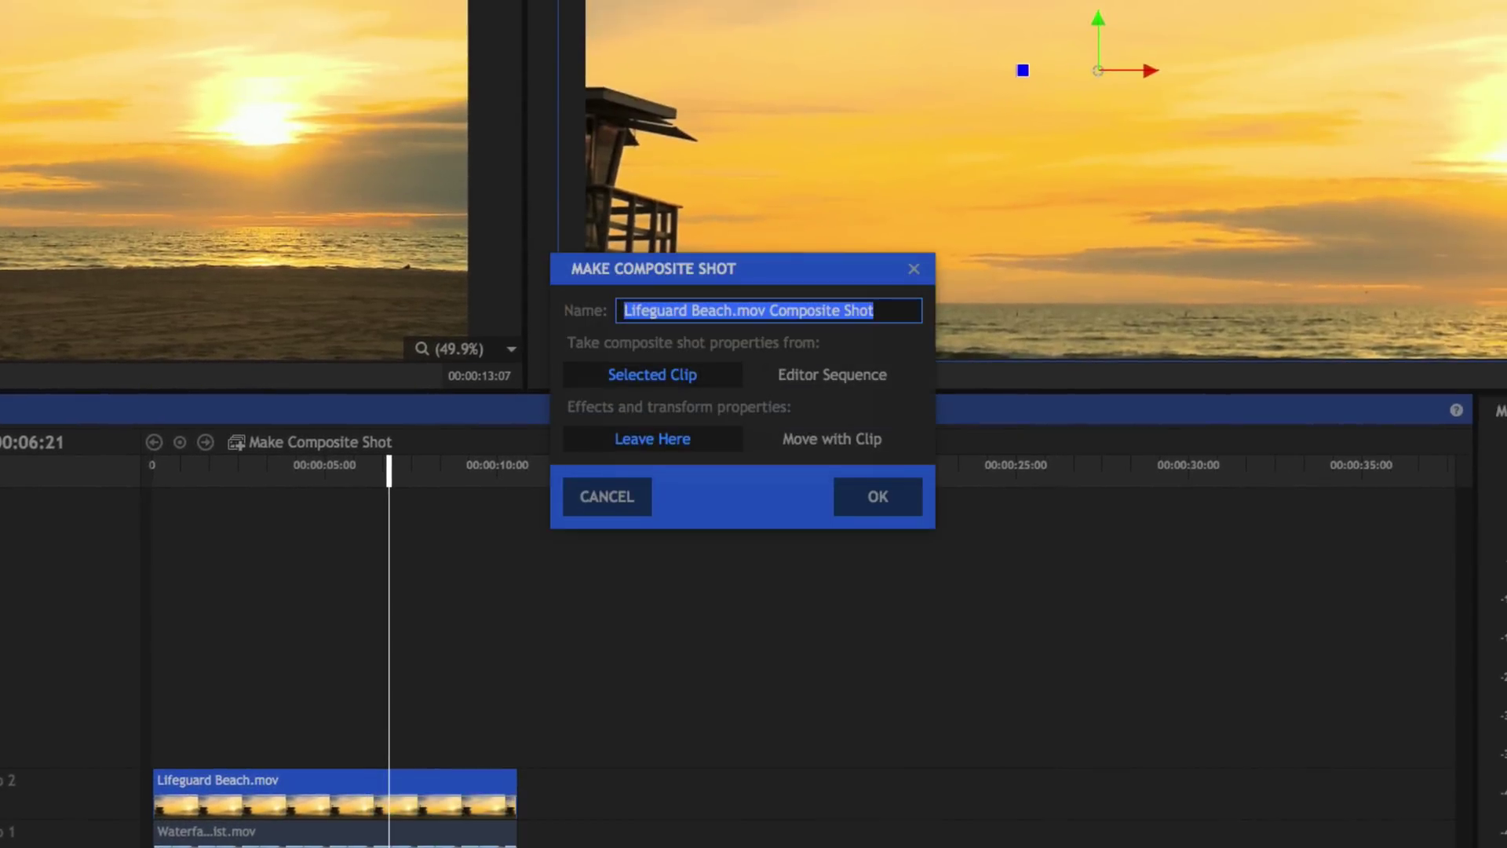
pyautogui.click(717, 313)
pyautogui.moveTo(734, 312); pyautogui.dragTo(1048, 342)
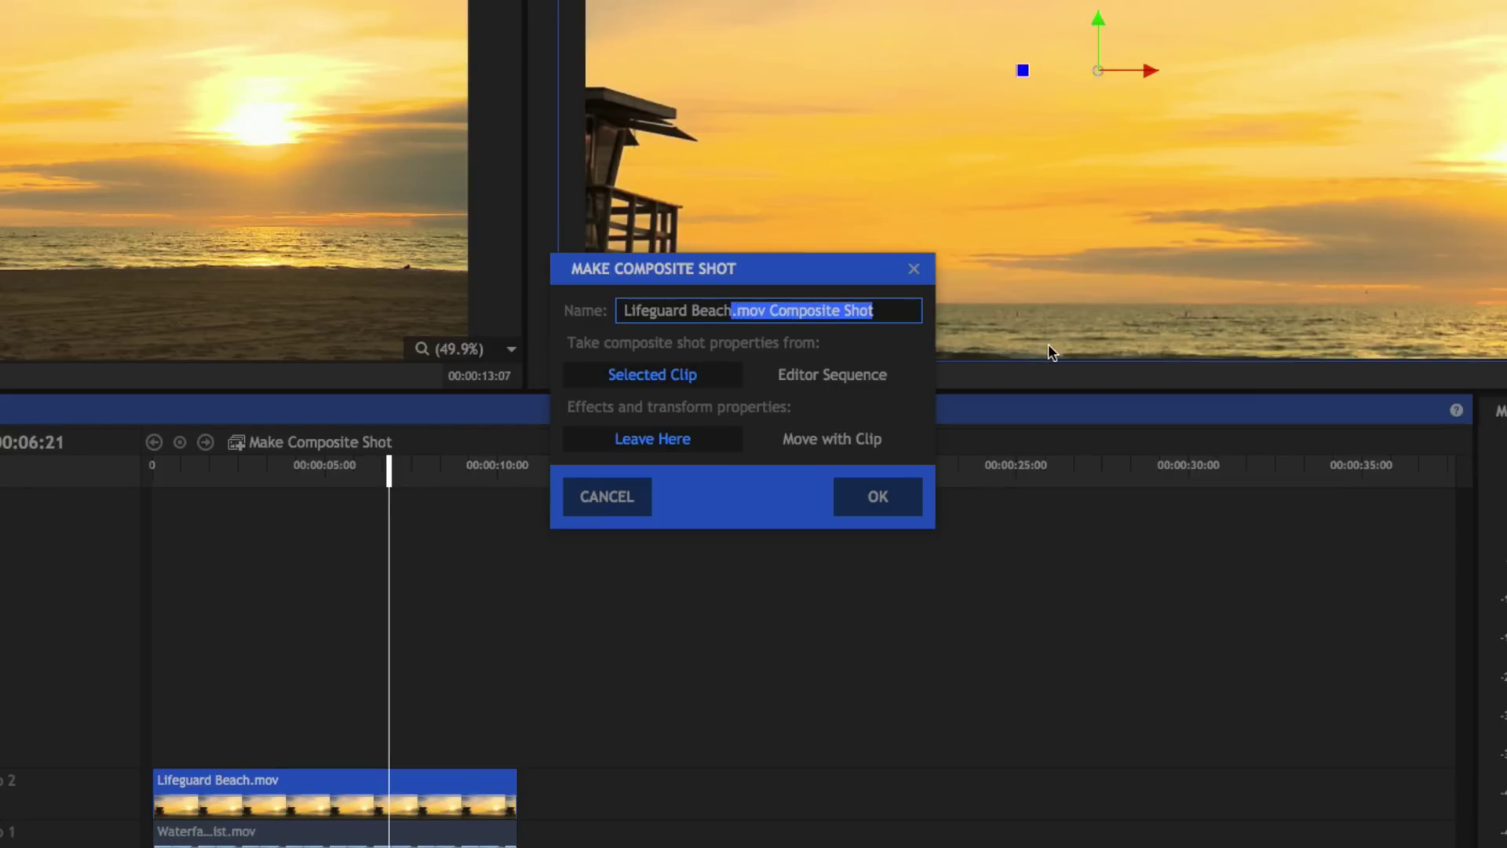
pyautogui.write('Tower Composite')
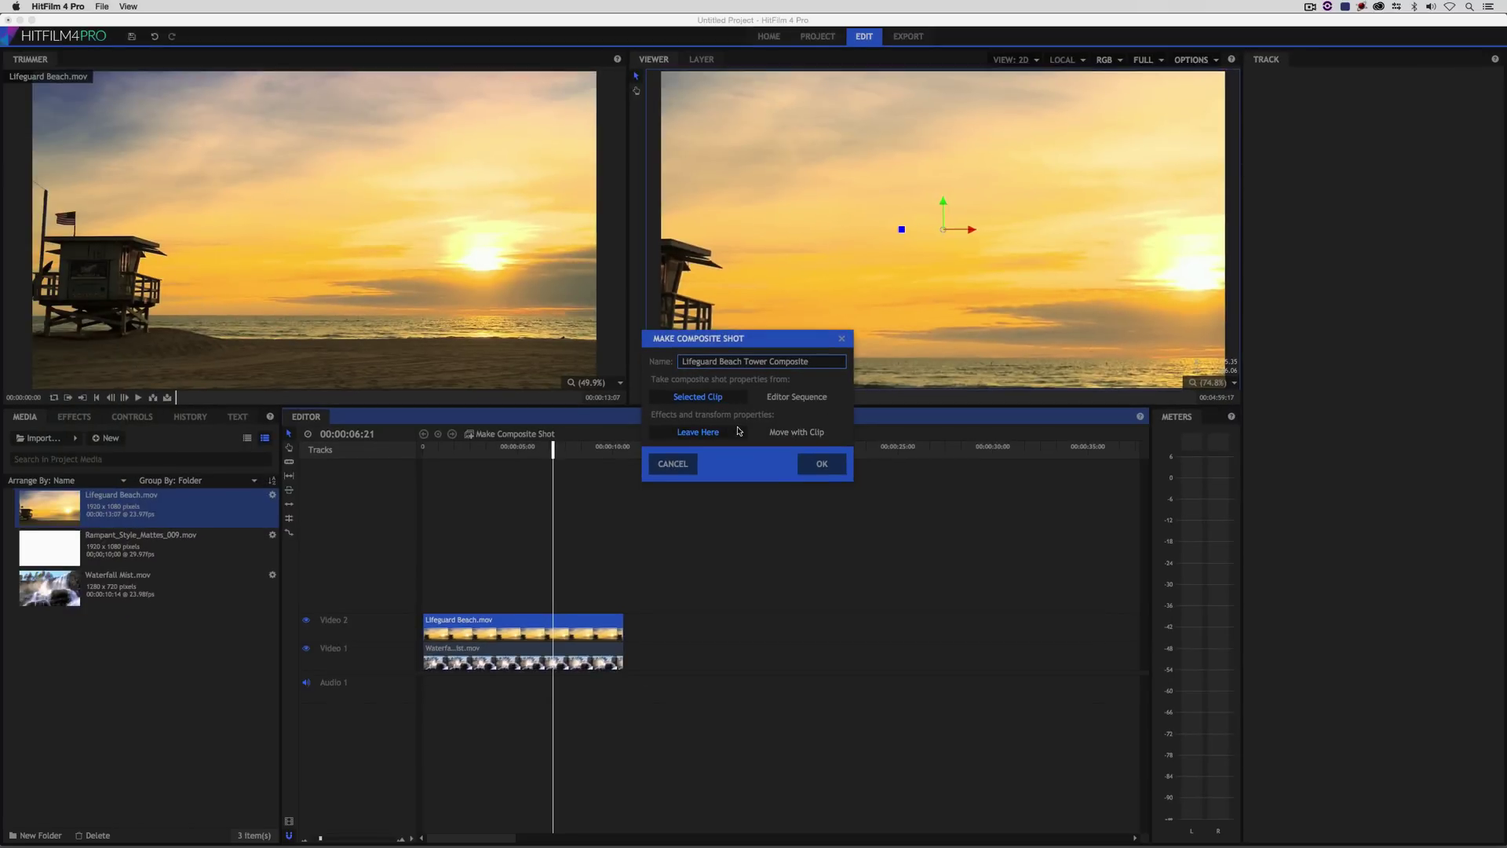
pyautogui.click(818, 463)
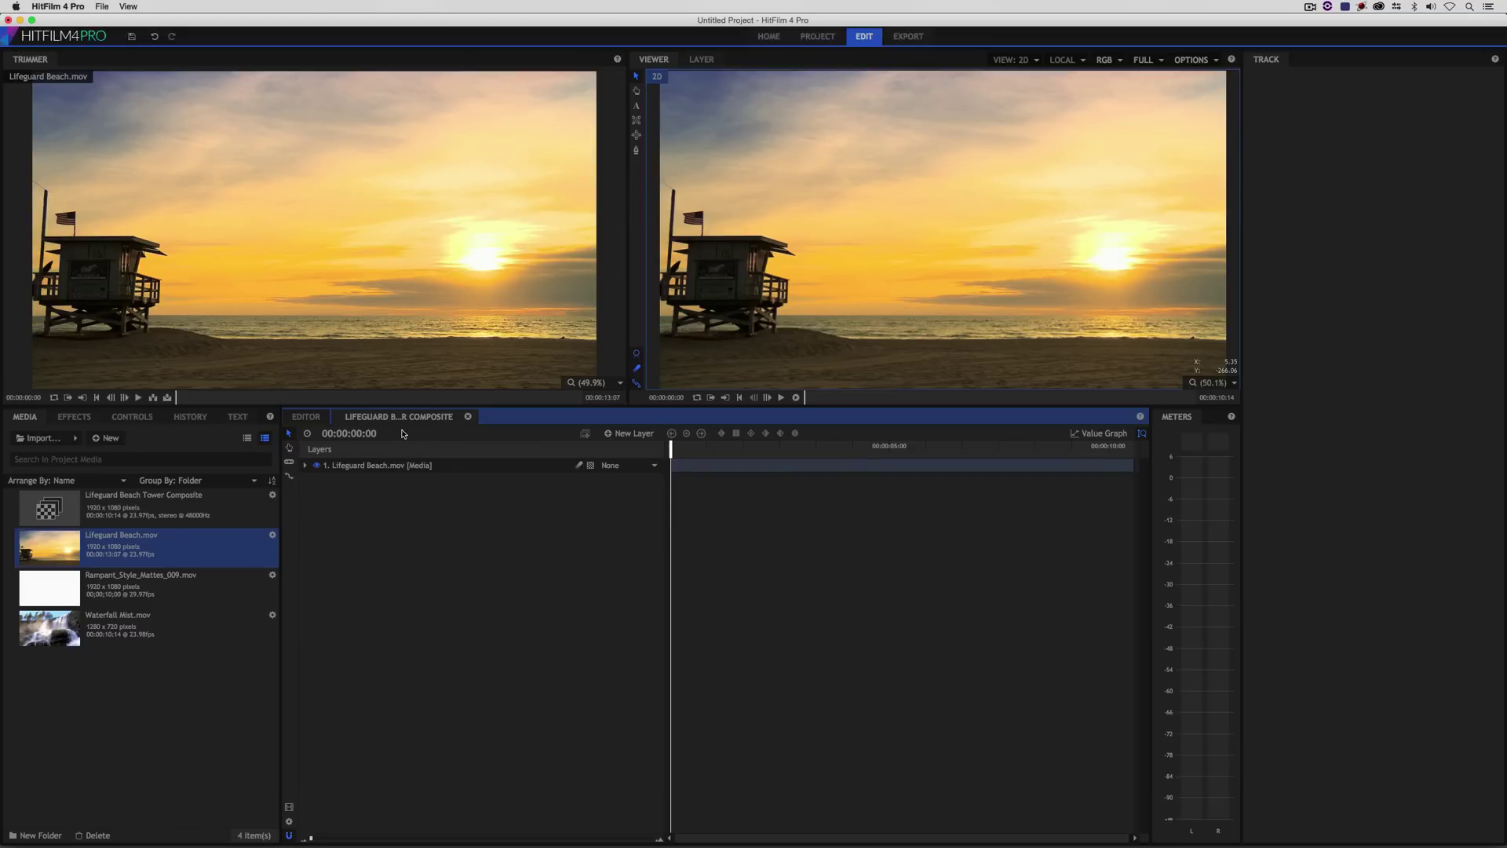
# Play the Lifeguard Beach layer in the composite shot and return the playhead to the start
pyautogui.moveTo(763, 446); pyautogui.dragTo(549, 498)
pyautogui.press('space')
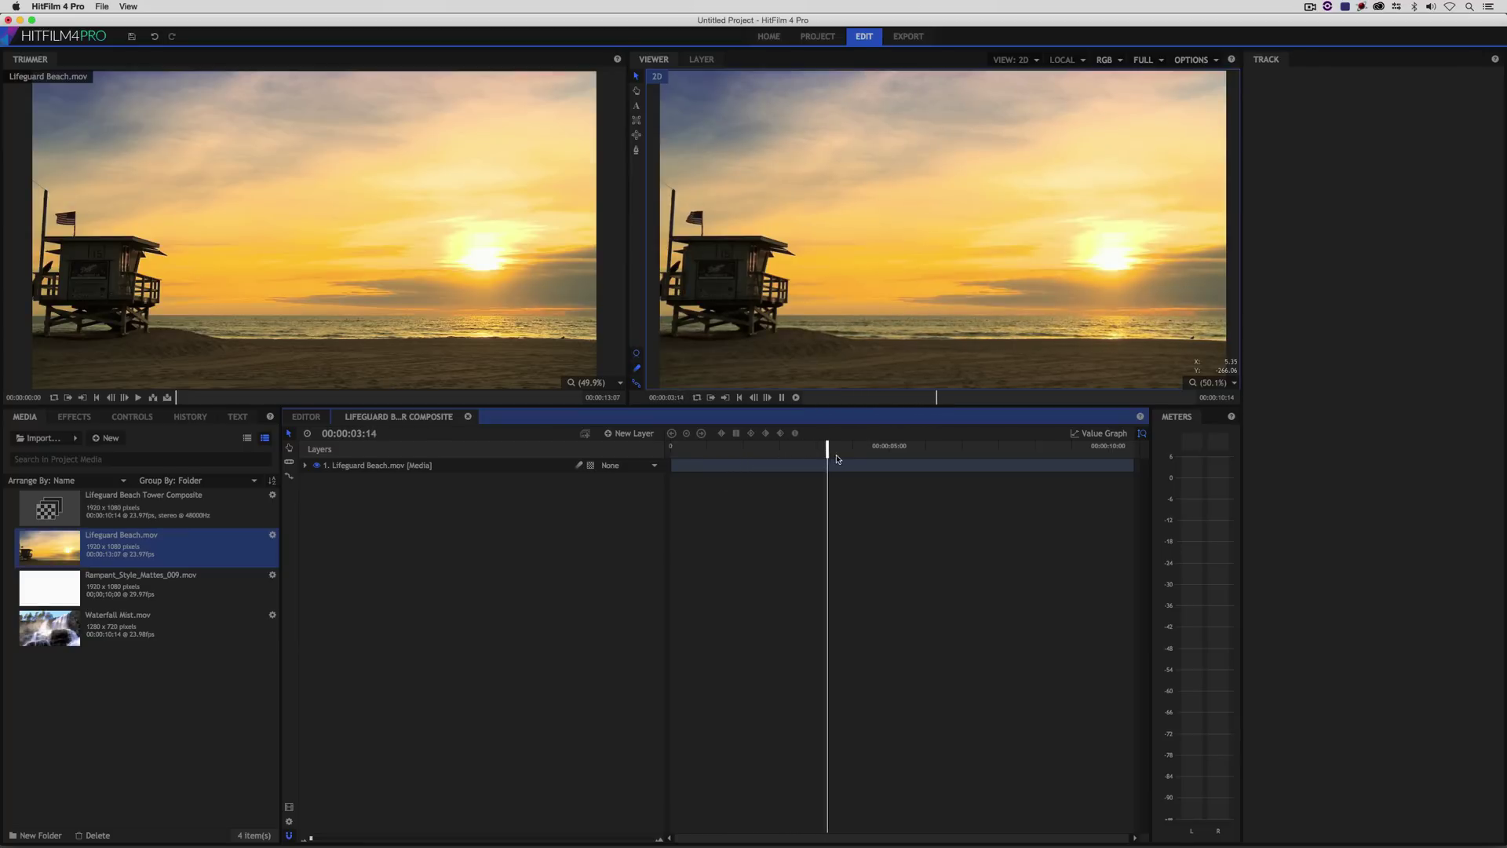
pyautogui.moveTo(833, 456); pyautogui.dragTo(650, 456)
# Add Rampant_Style_Mattes_009.mov as a layer above Lifeguard Beach in the composite shot and play back the matte animation
pyautogui.click(52, 586)
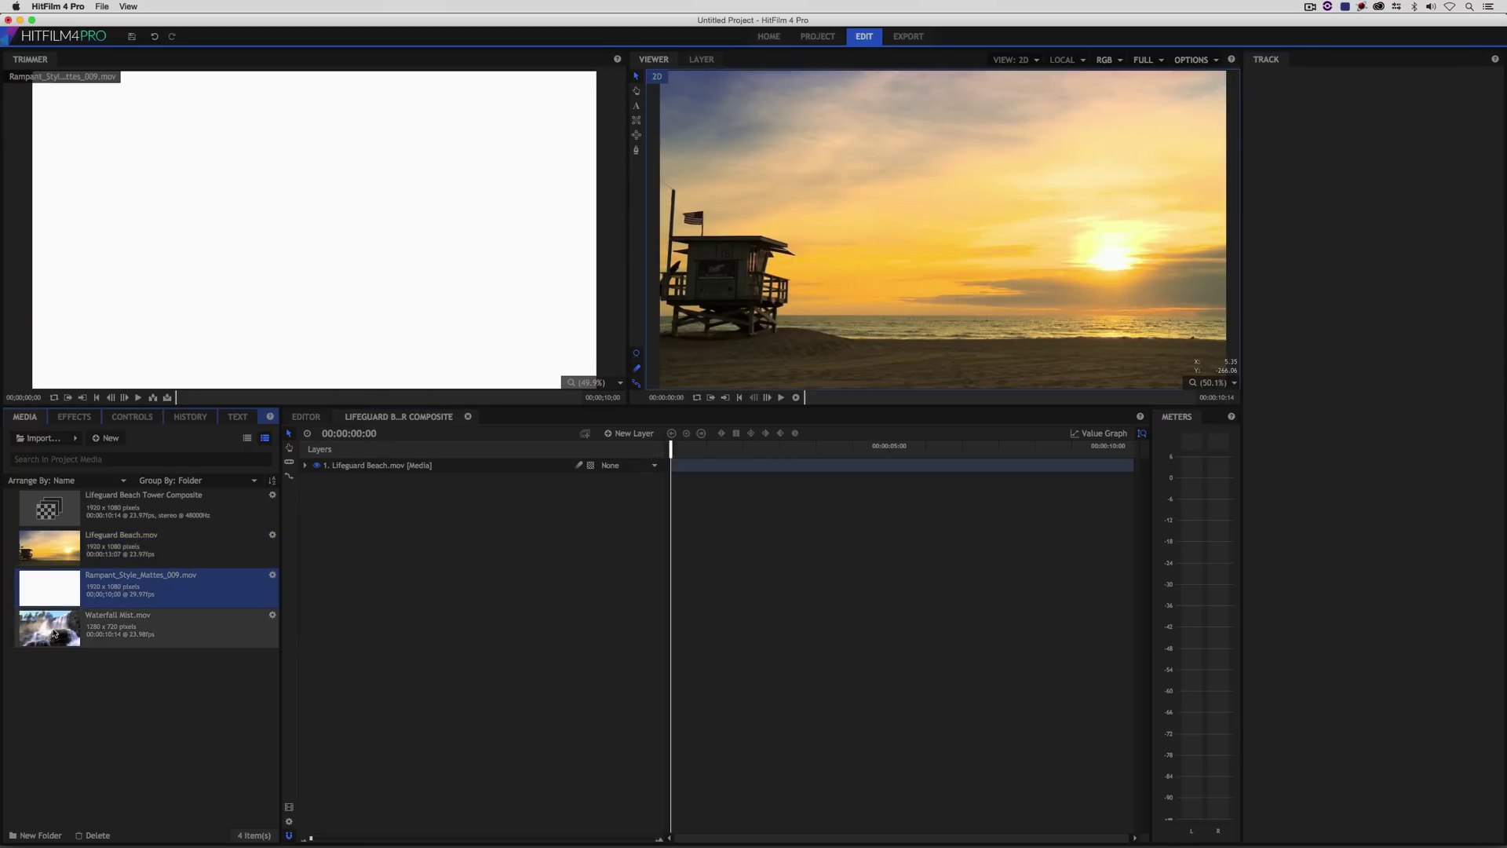
pyautogui.moveTo(99, 584); pyautogui.dragTo(358, 465)
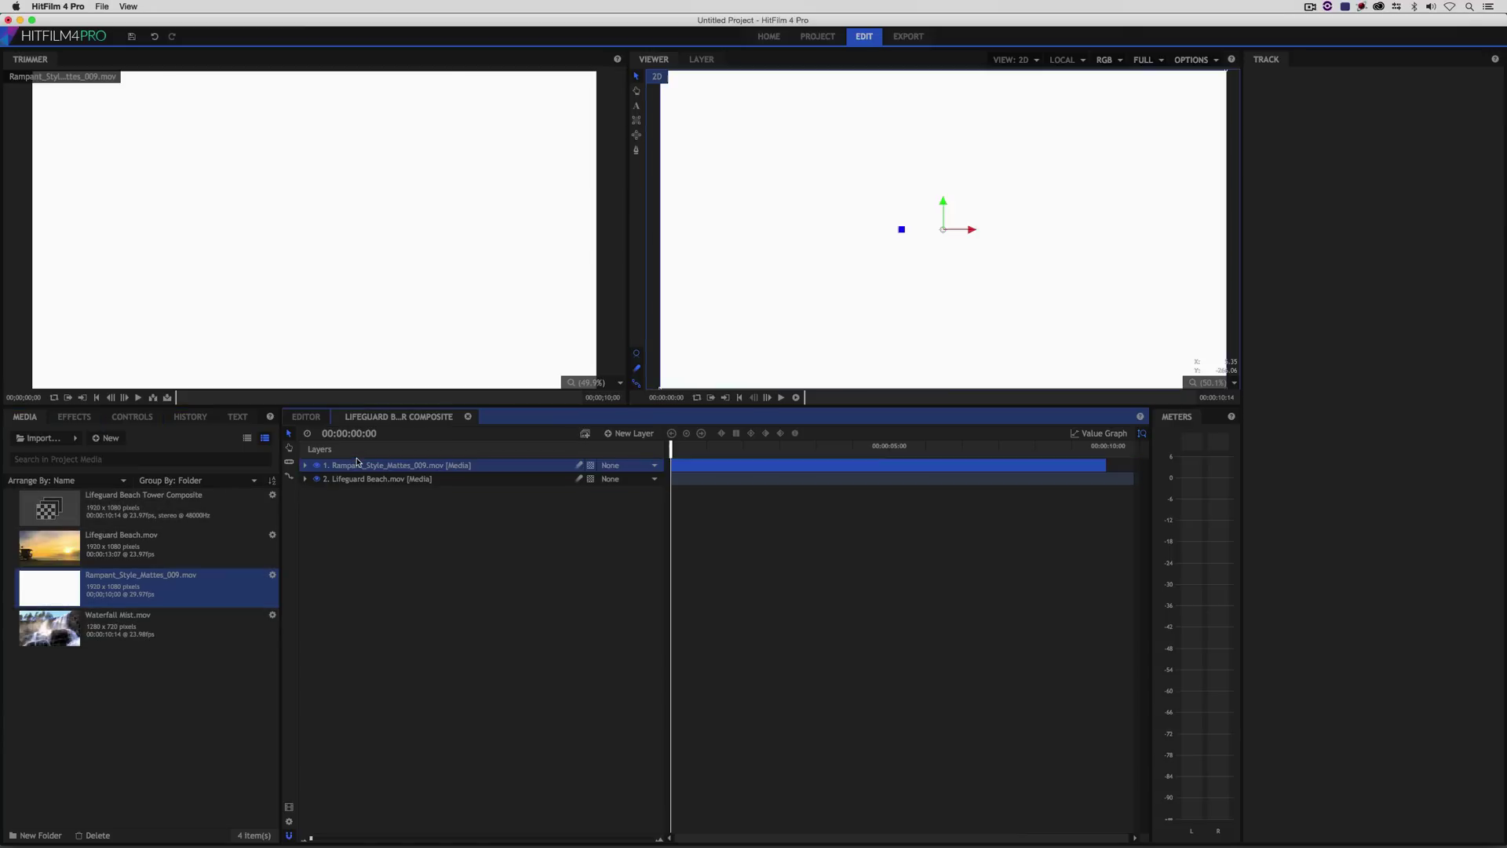
pyautogui.moveTo(720, 450); pyautogui.dragTo(581, 460)
pyautogui.press('space')
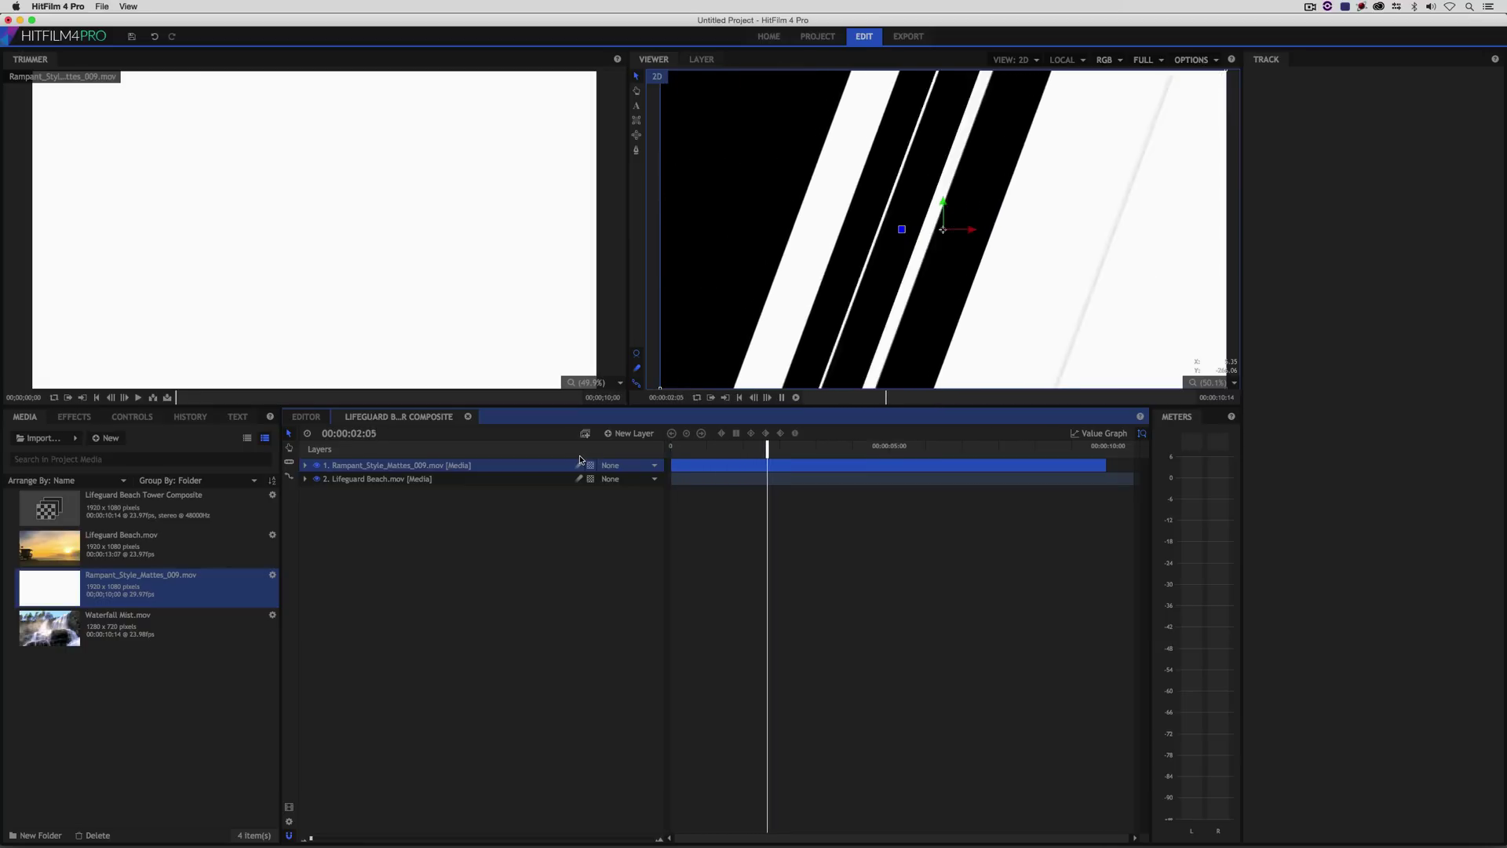
pyautogui.press('space')
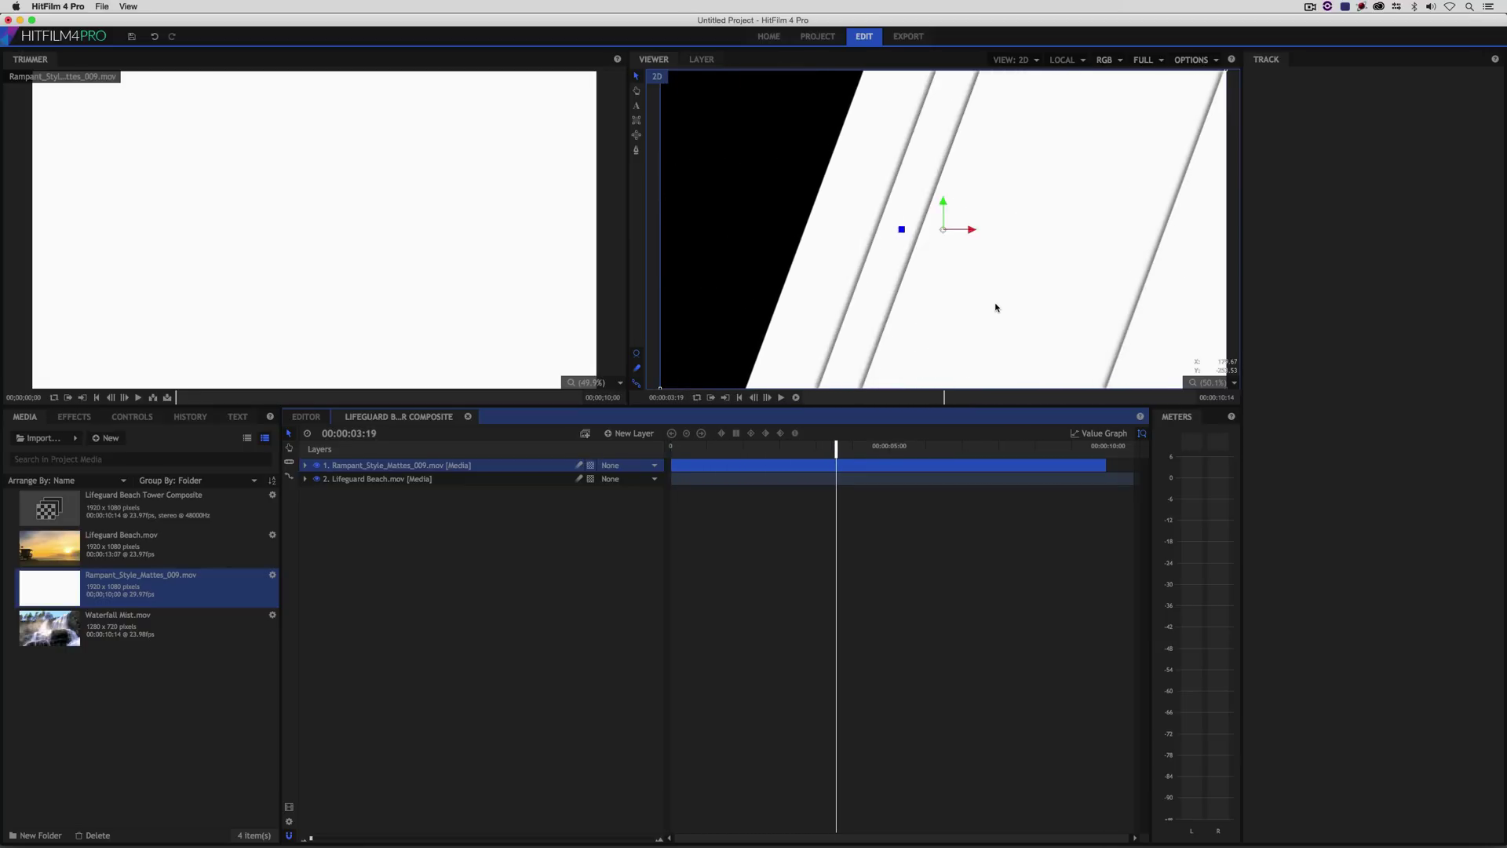
# Toggle the visibility of the Rampant_Style_Mattes_009.mov layer to compare the matte with the Lifeguard Beach footage beneath it
pyautogui.scroll(-5, 1029, 309)
pyautogui.scroll(2, 1030, 312)
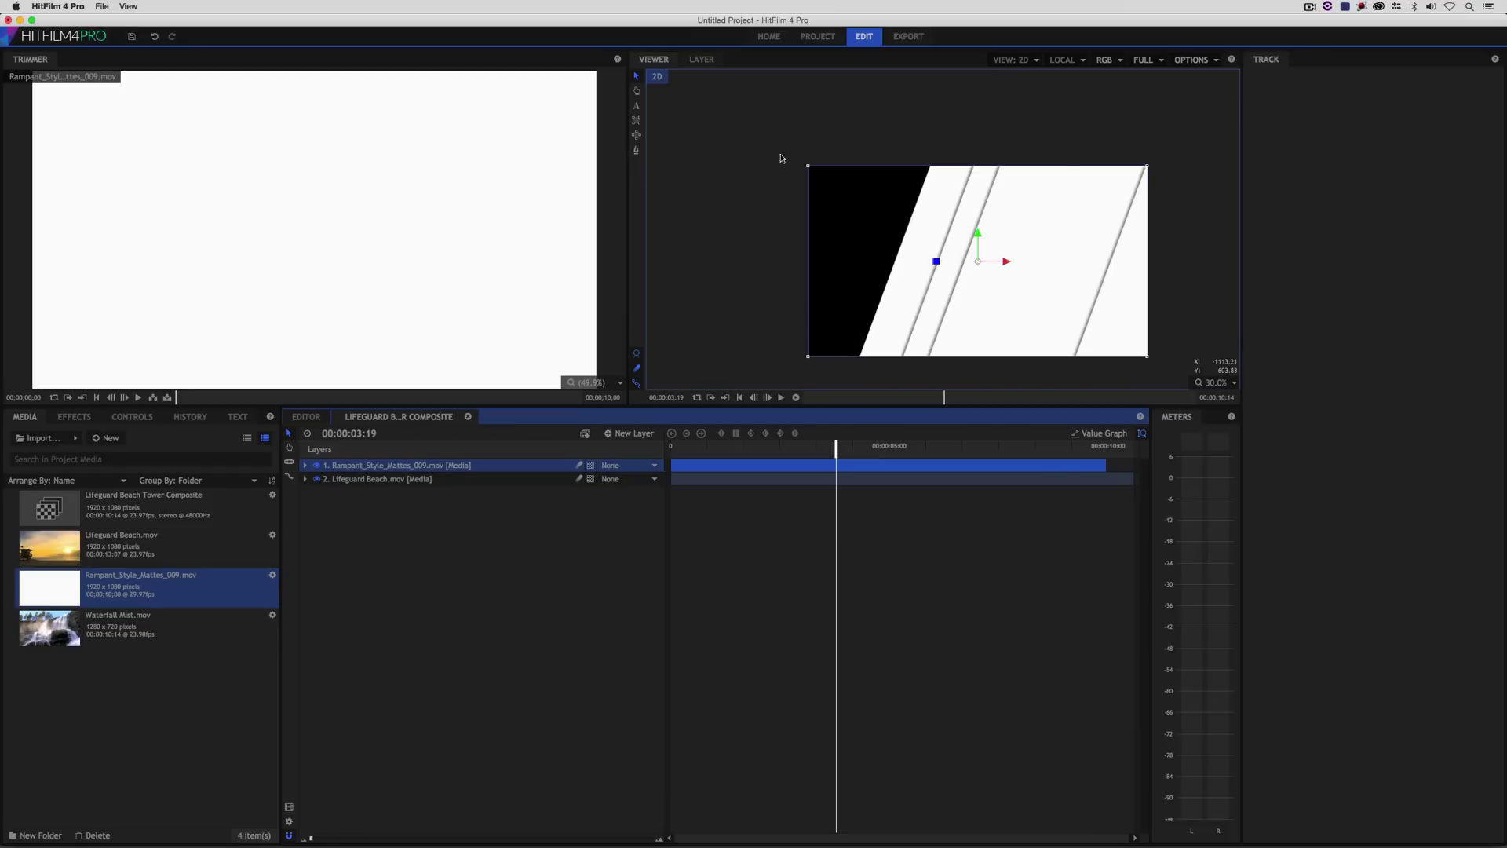
pyautogui.hotkey('shift', 'Left')
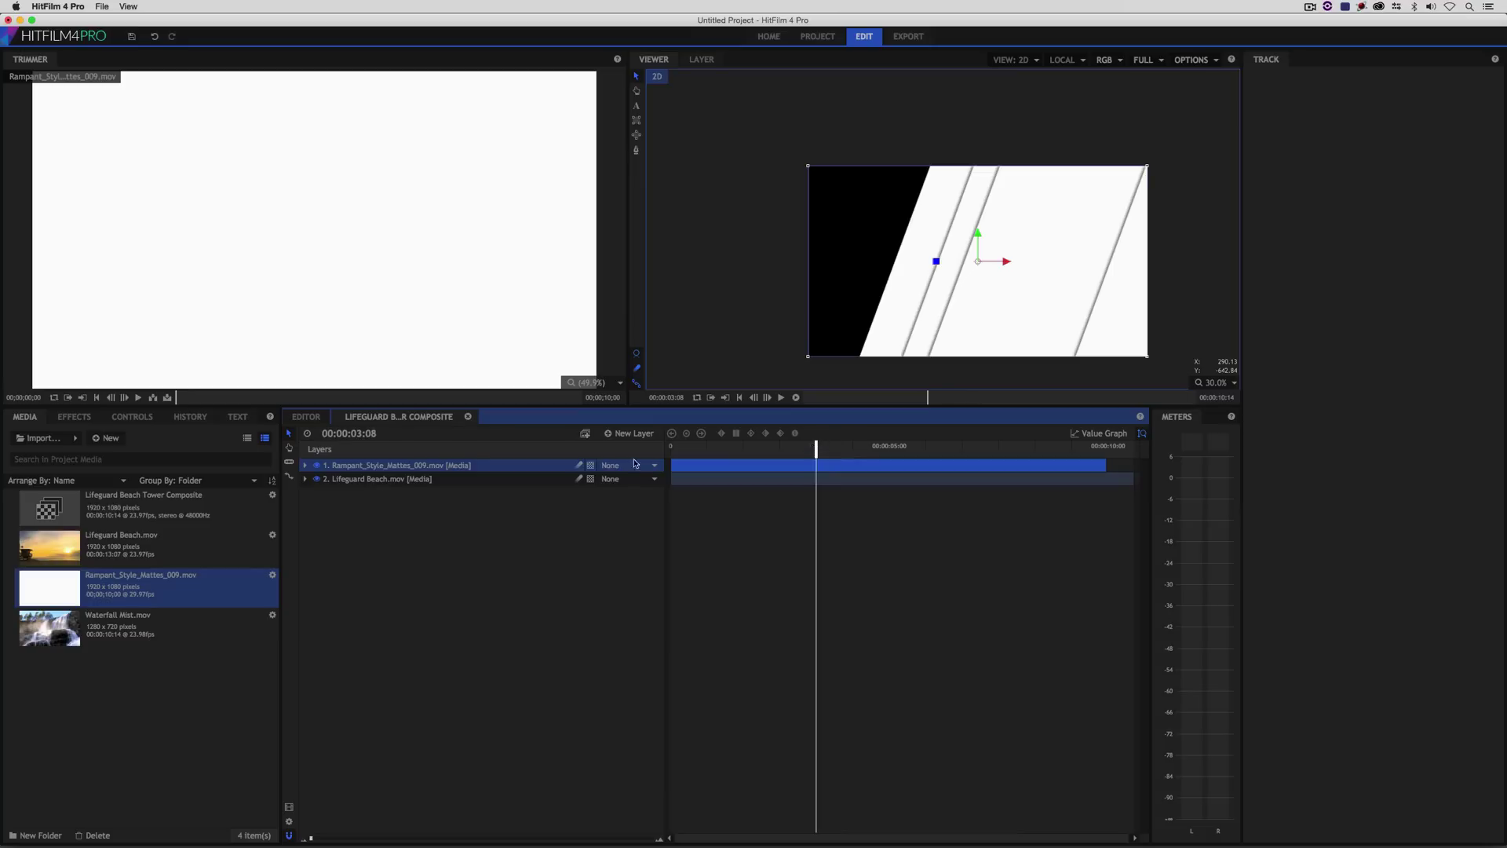
pyautogui.click(317, 465)
pyautogui.click(317, 465)
pyautogui.click(317, 465)
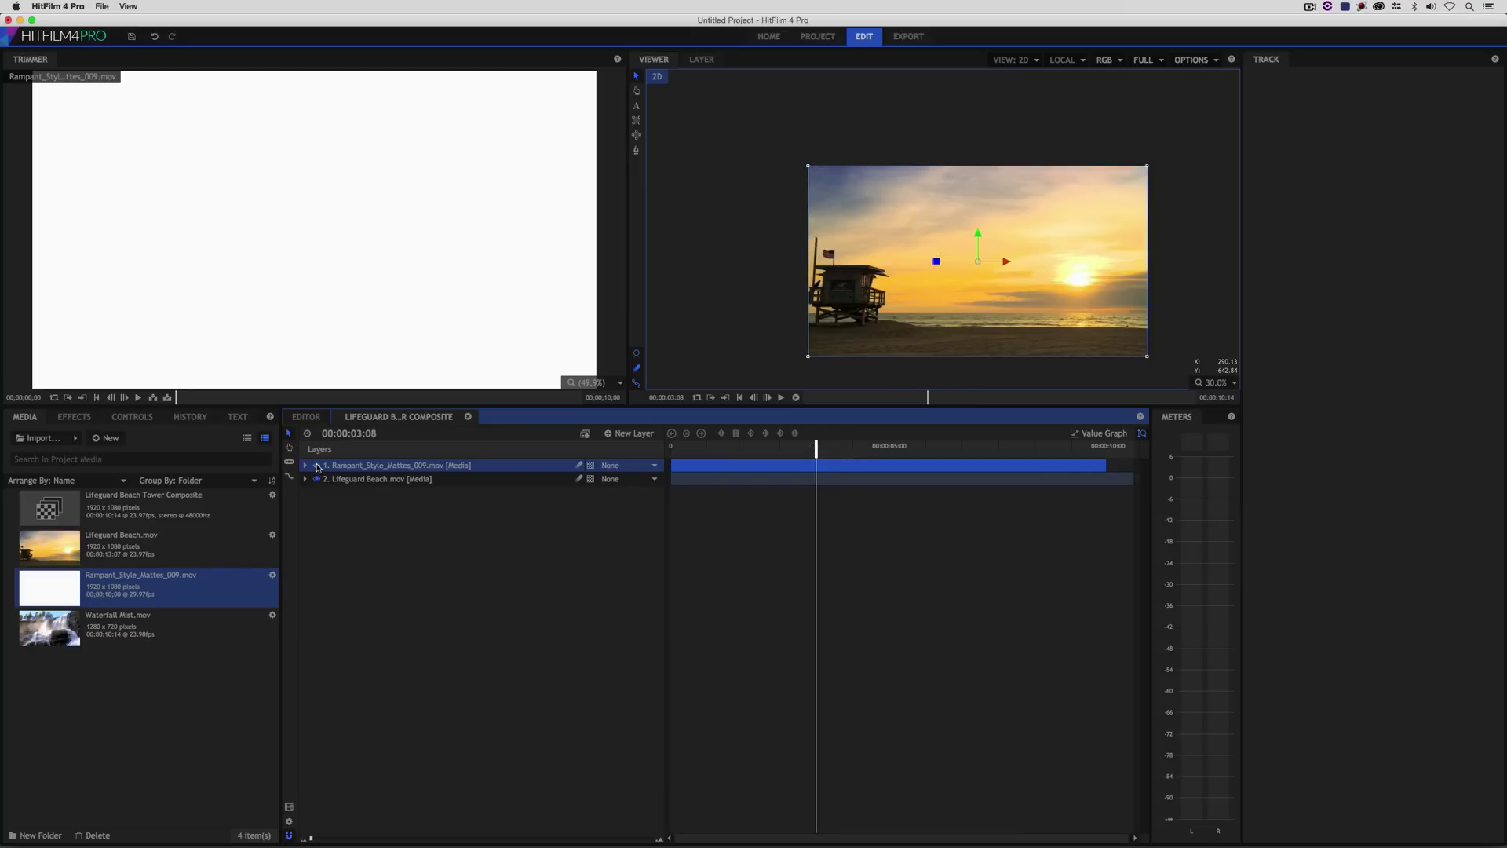
pyautogui.click(317, 465)
pyautogui.click(317, 466)
pyautogui.click(318, 466)
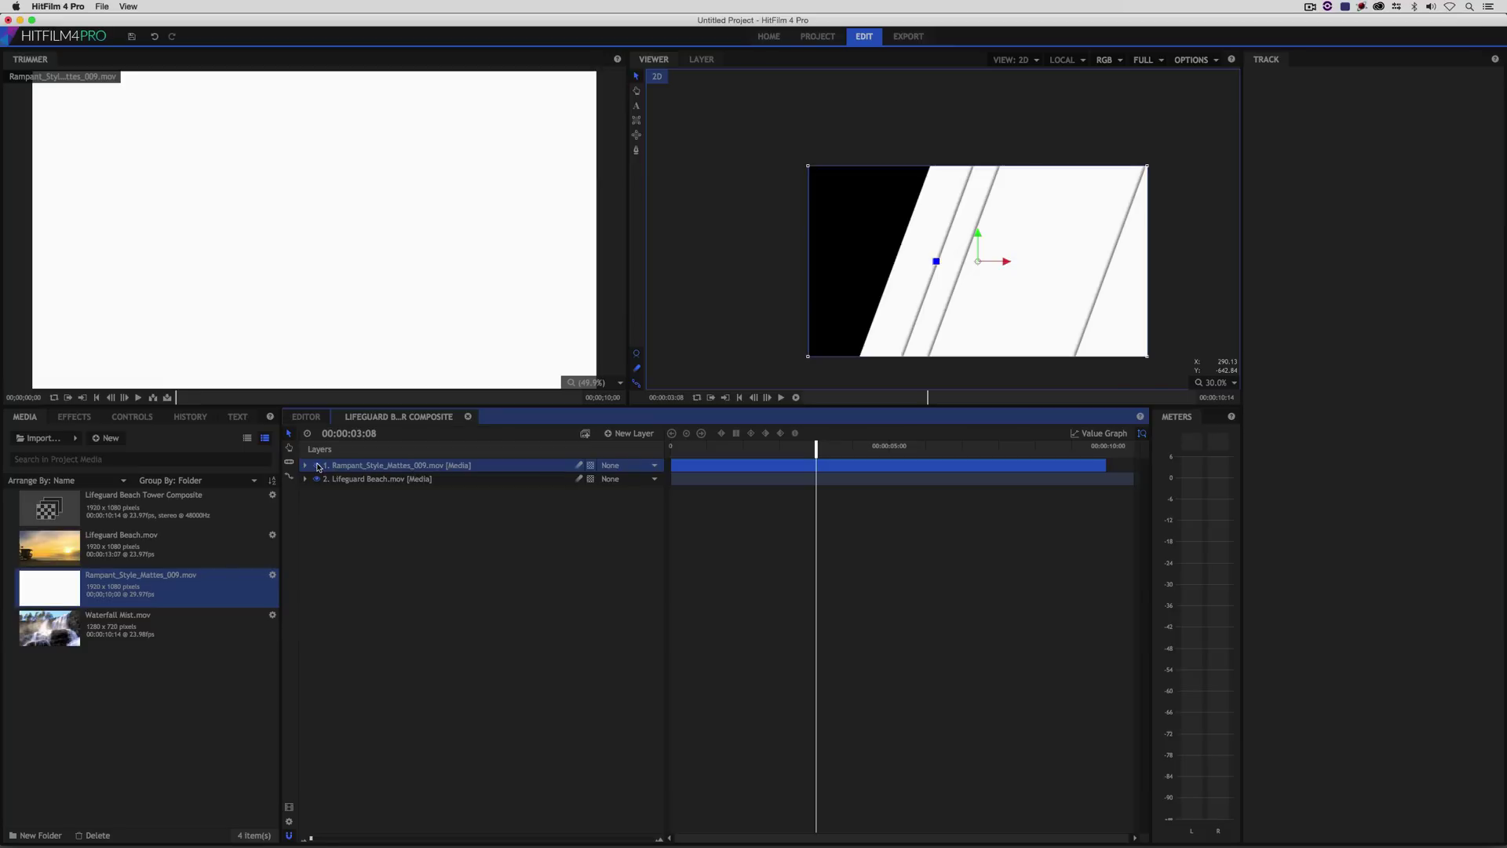
# Search the effects for "set matte" and apply Set Matte to the Lifeguard Beach layer
pyautogui.click(75, 418)
pyautogui.click(75, 438)
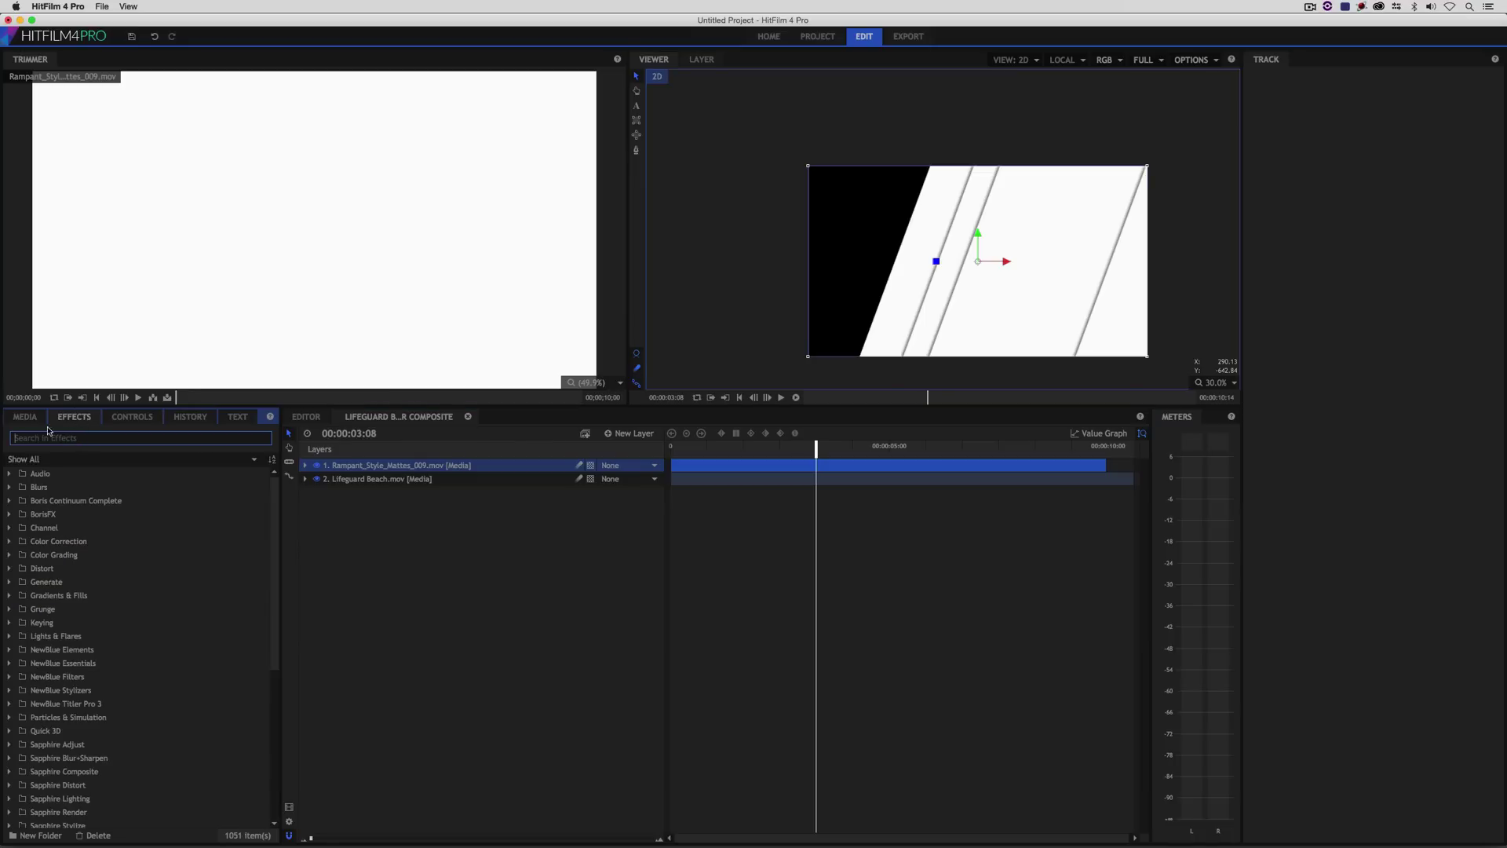
pyautogui.write('set matte')
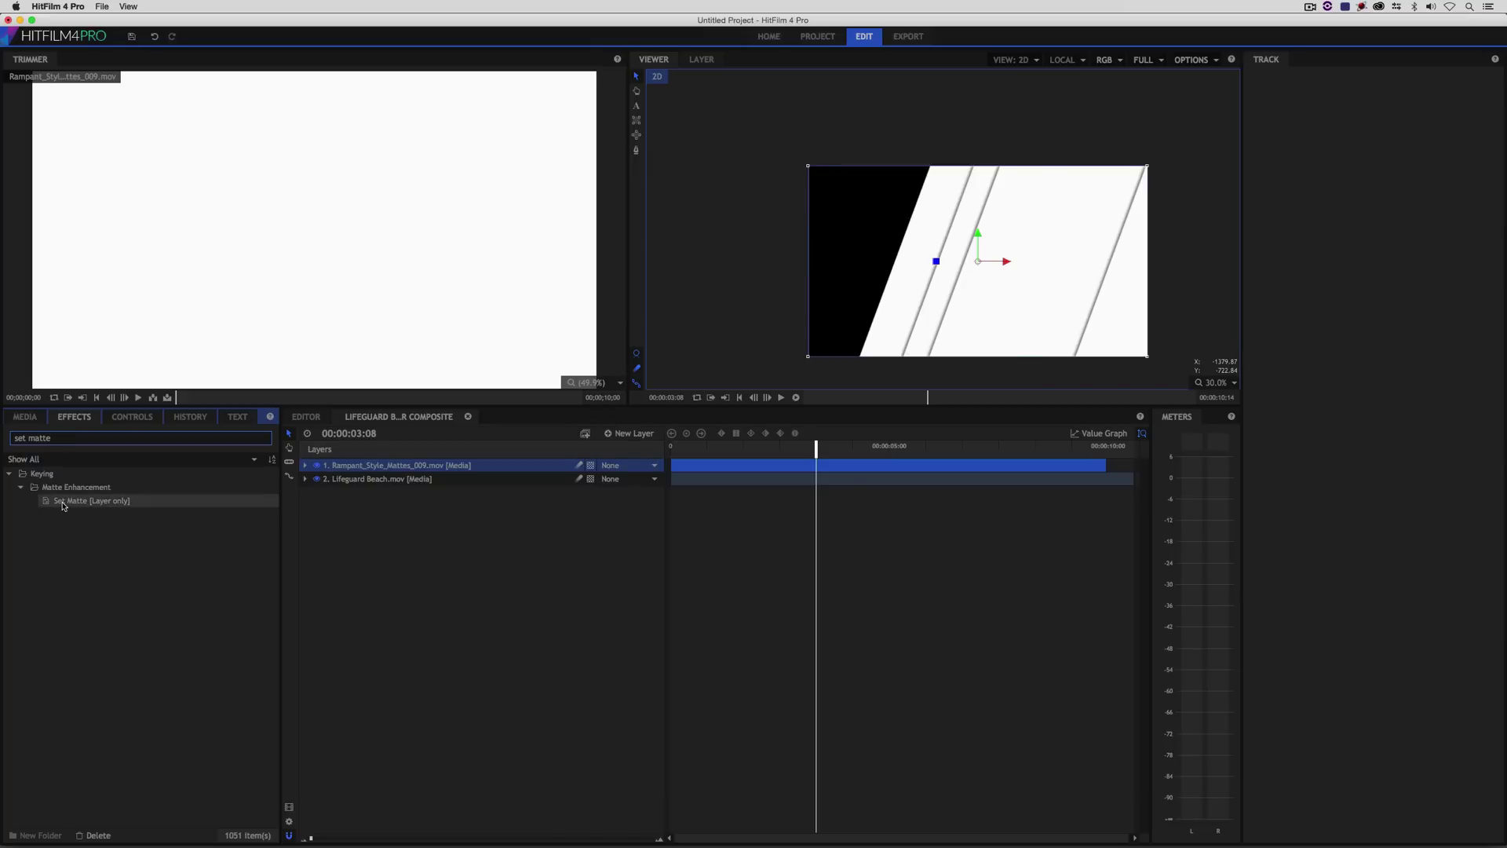
pyautogui.moveTo(64, 508); pyautogui.dragTo(401, 482)
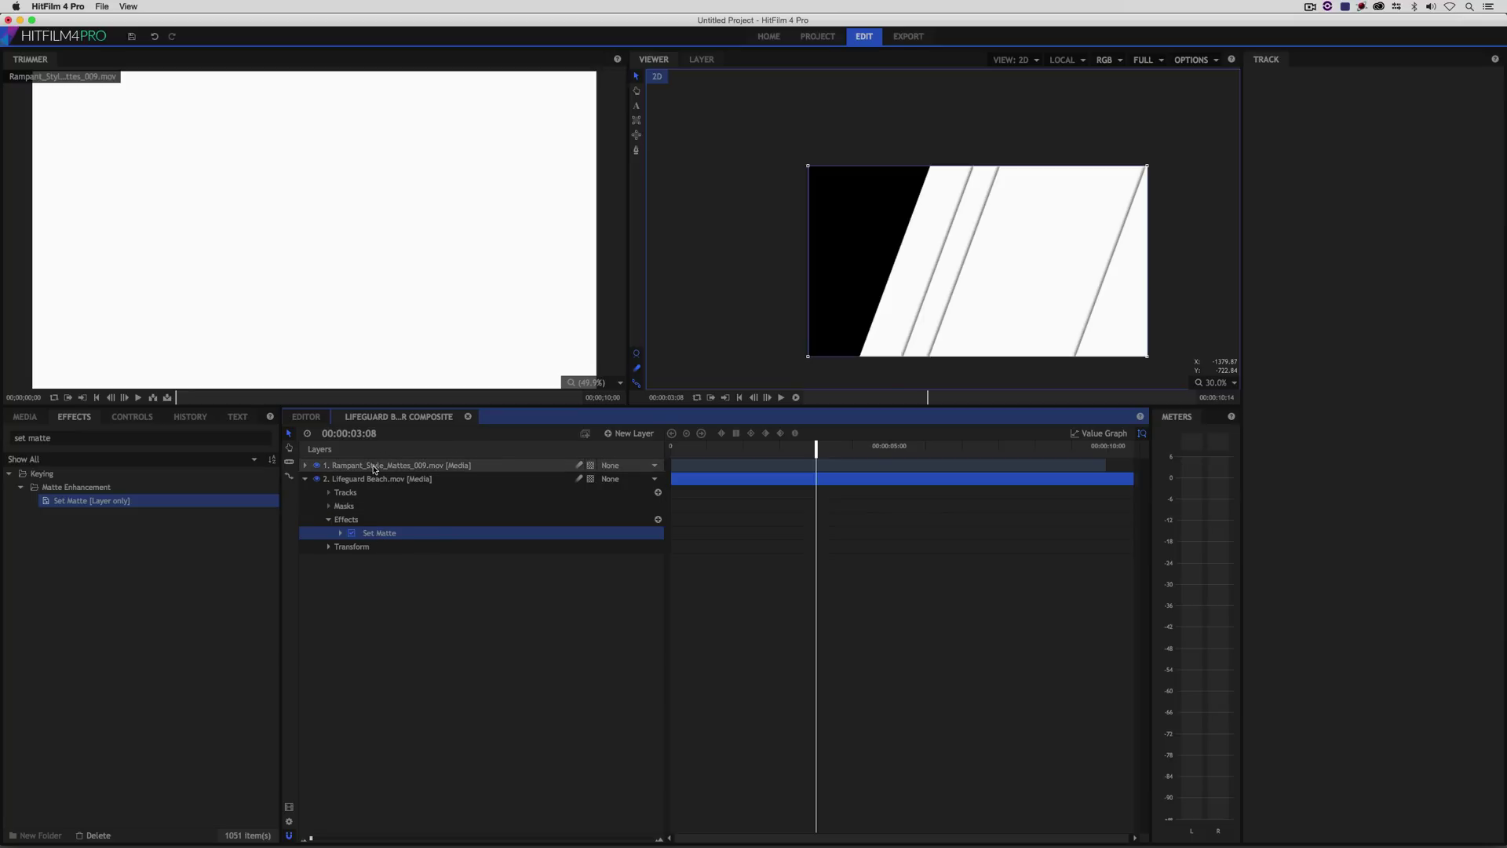
# Set Set Matte's source layer to Rampant_Style_Mattes_009.mov and its matte source to Luminance, and hide the matte layer
pyautogui.click(340, 533)
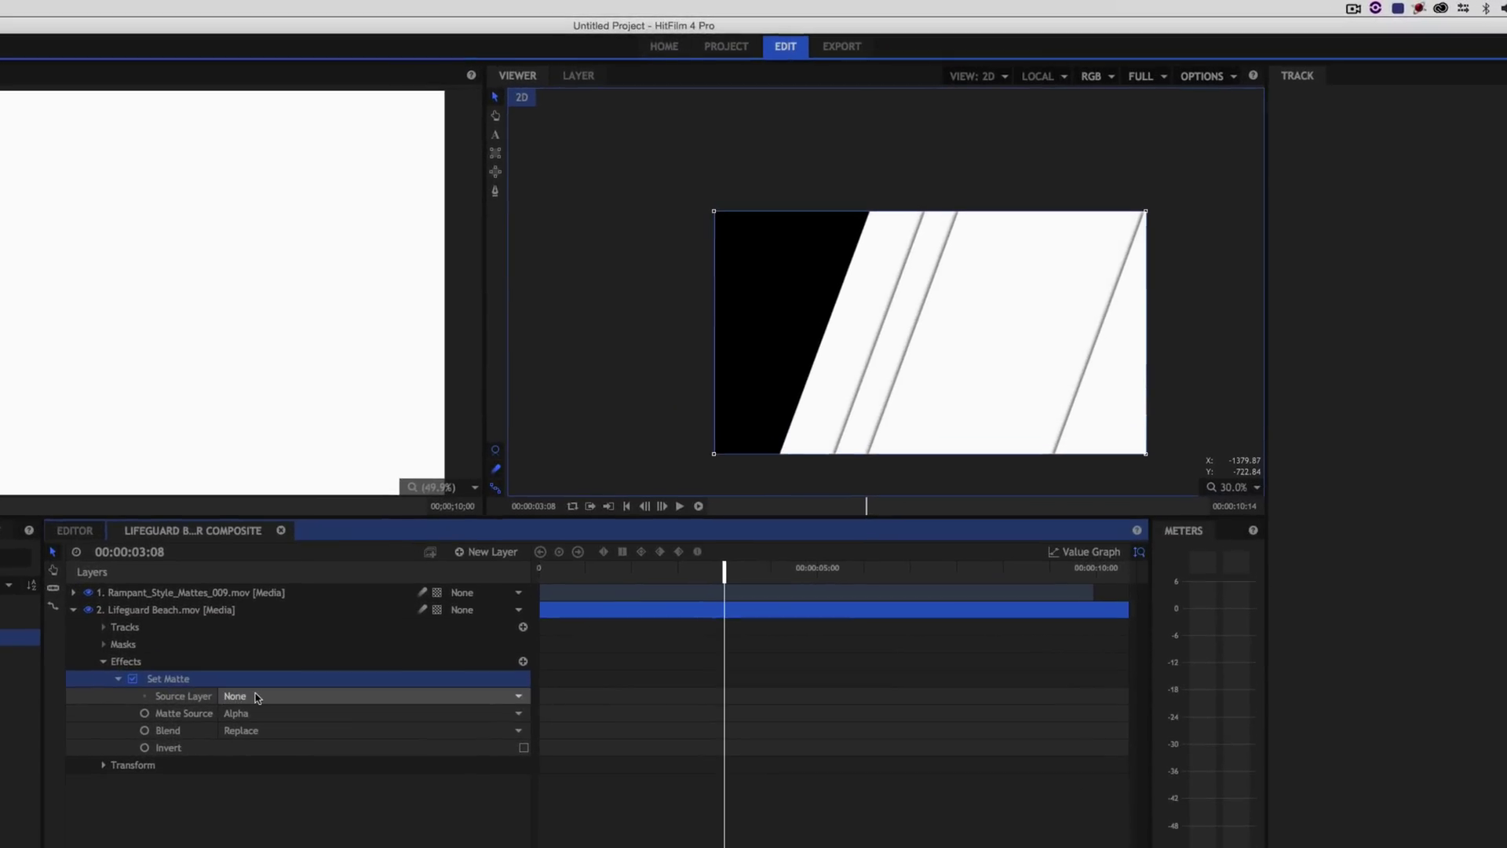
pyautogui.click(257, 697)
pyautogui.click(268, 711)
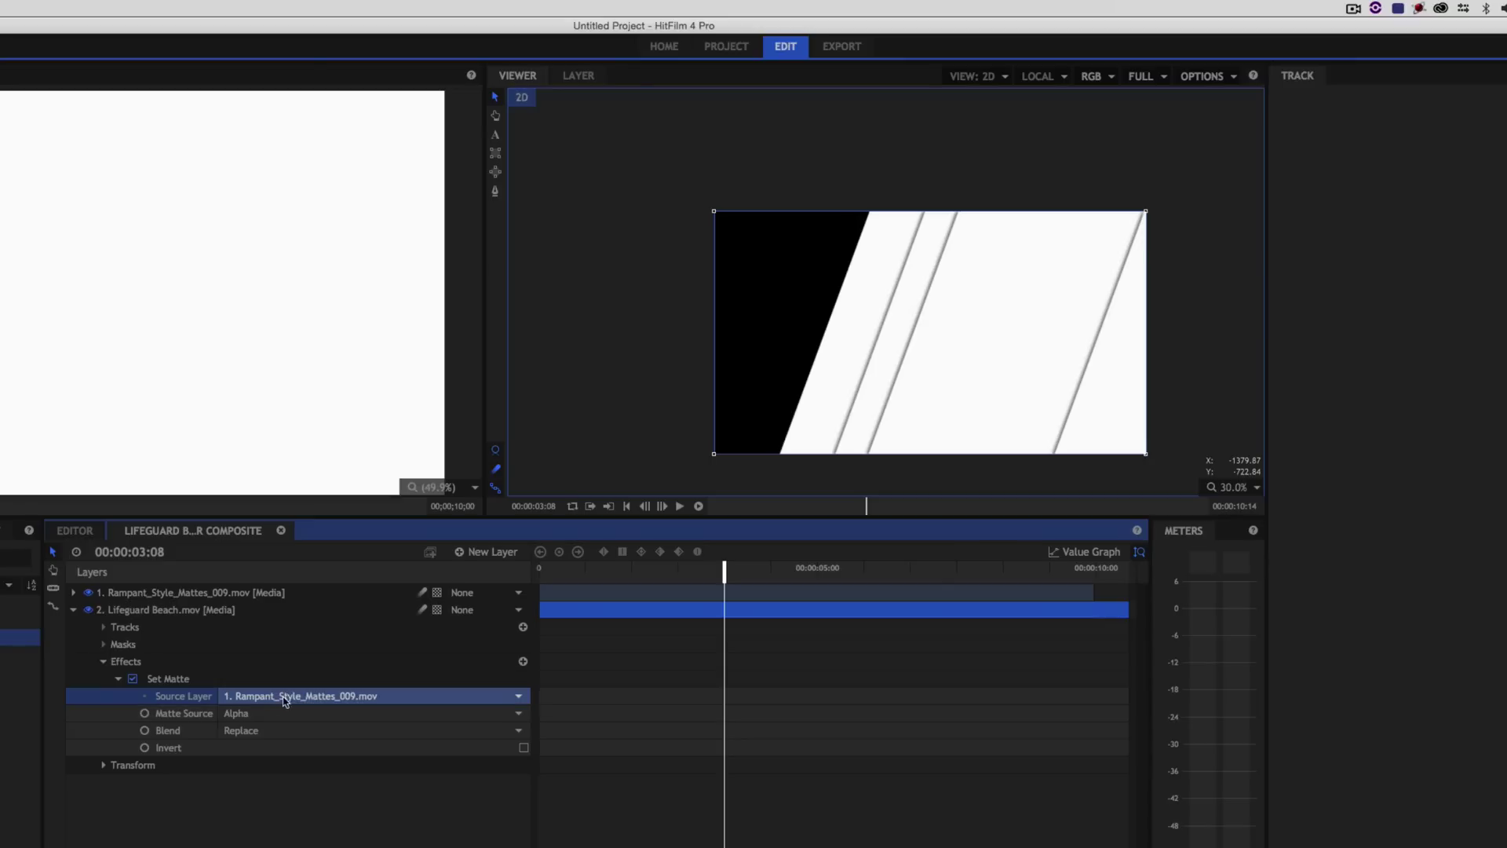
pyautogui.click(274, 715)
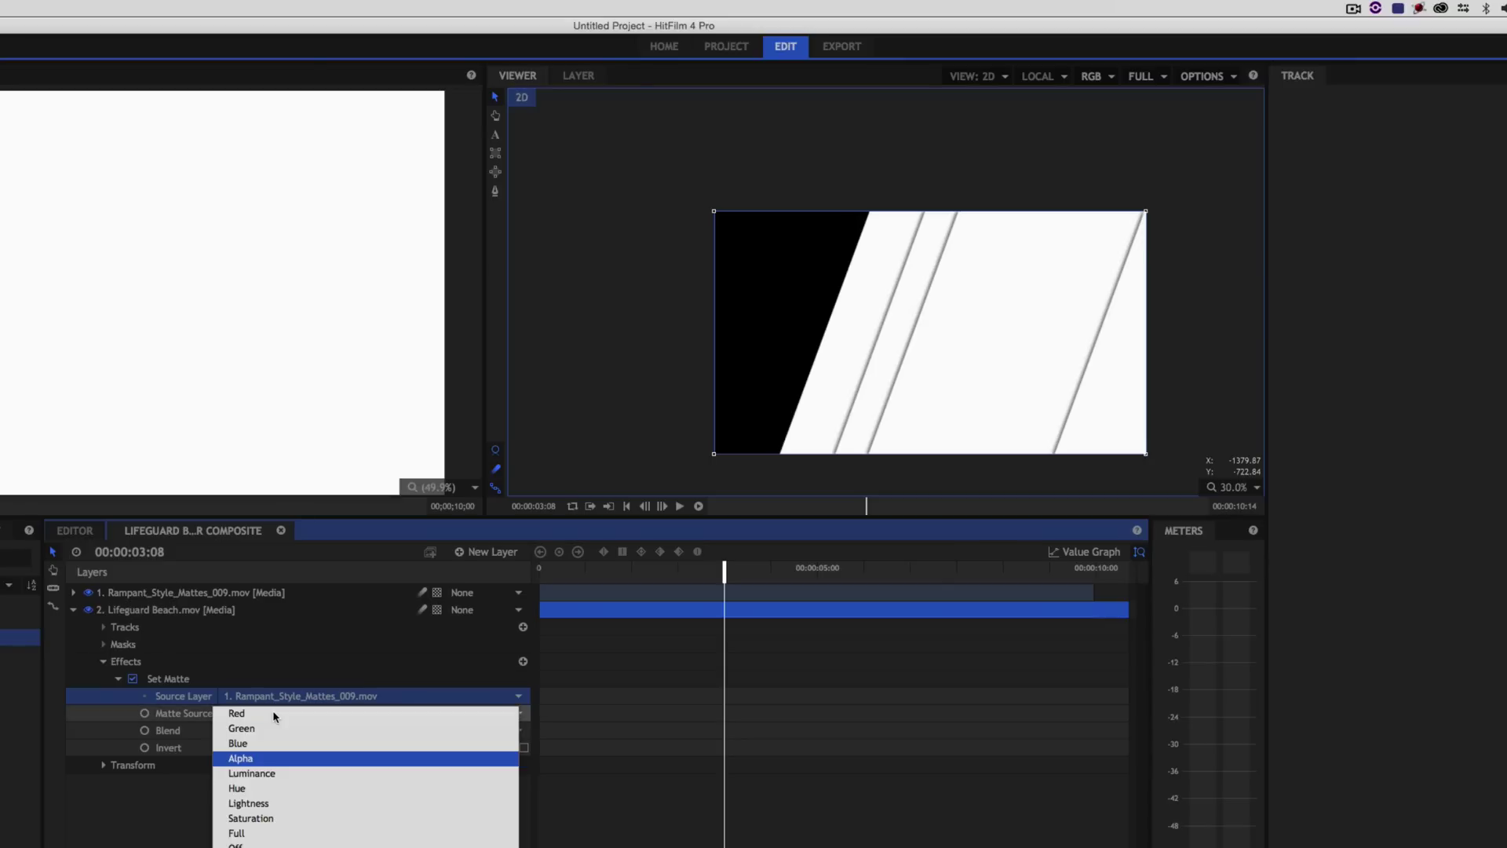
pyautogui.click(266, 773)
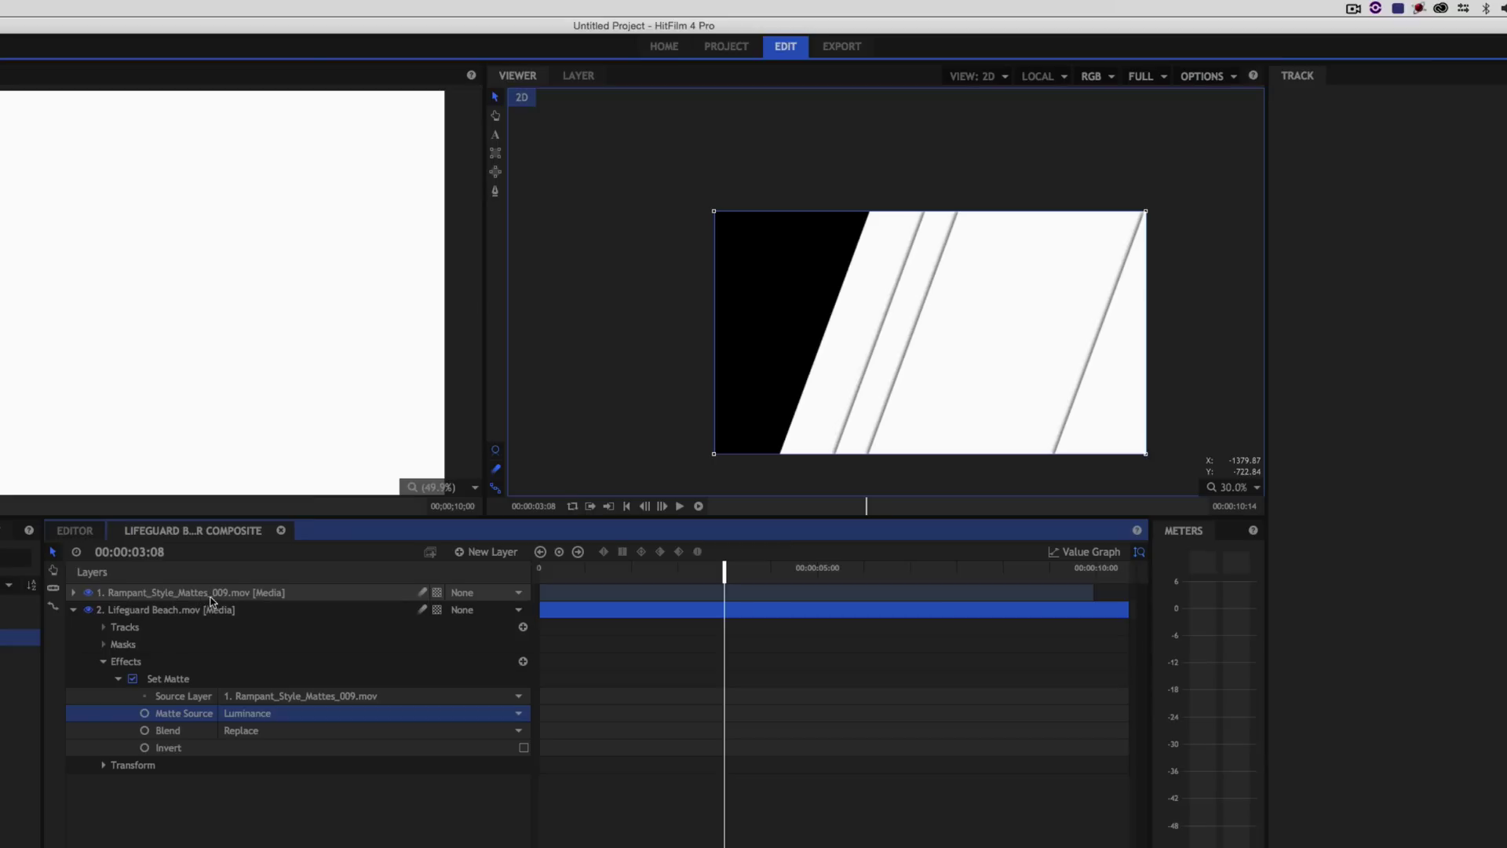
pyautogui.click(88, 592)
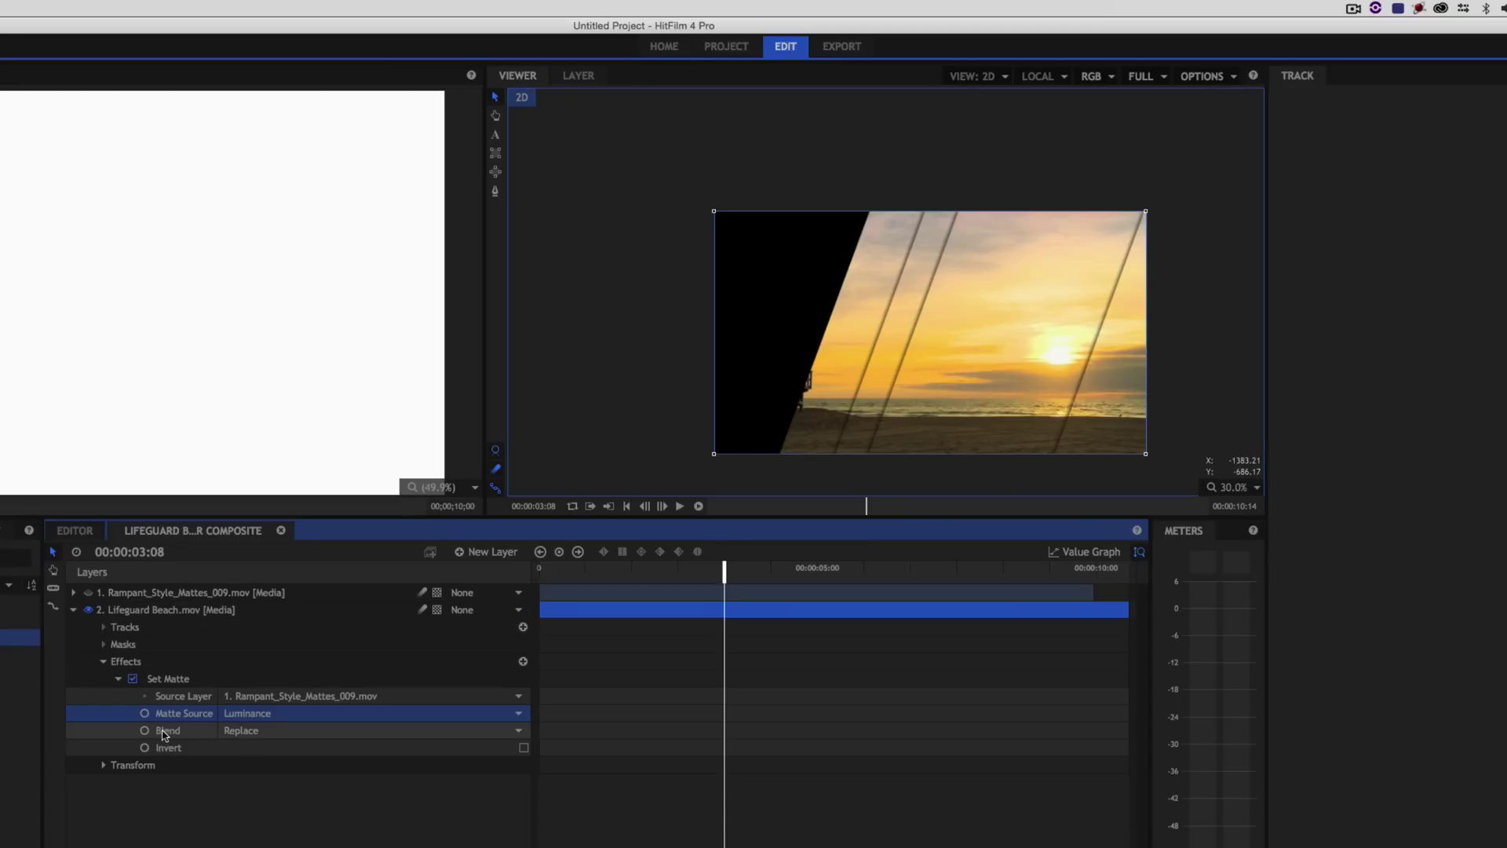
# Set the Set Matte blend to Subtract and play the composite from the start
pyautogui.click(276, 734)
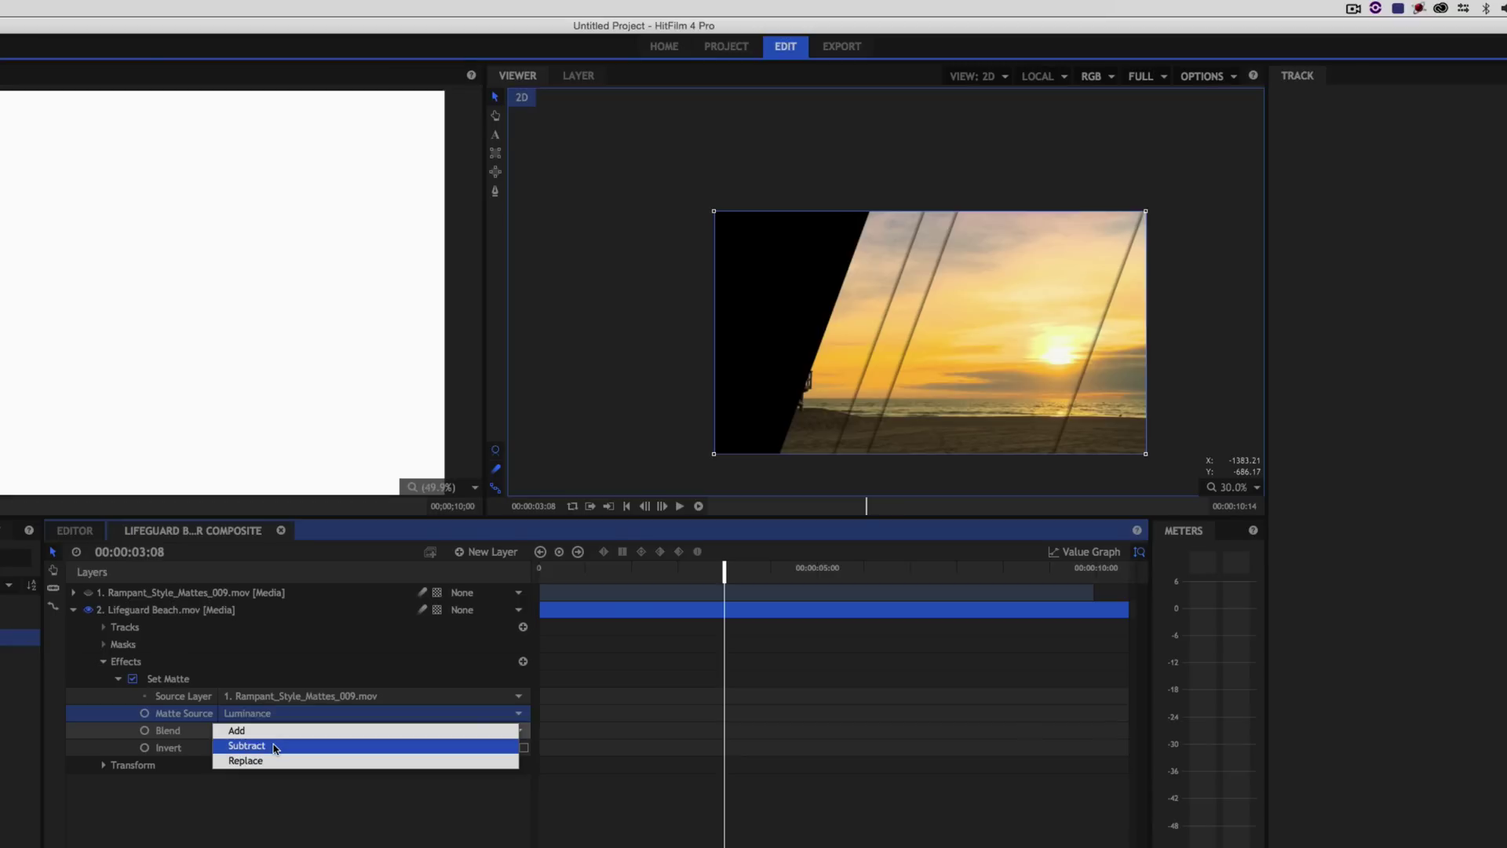
pyautogui.click(275, 745)
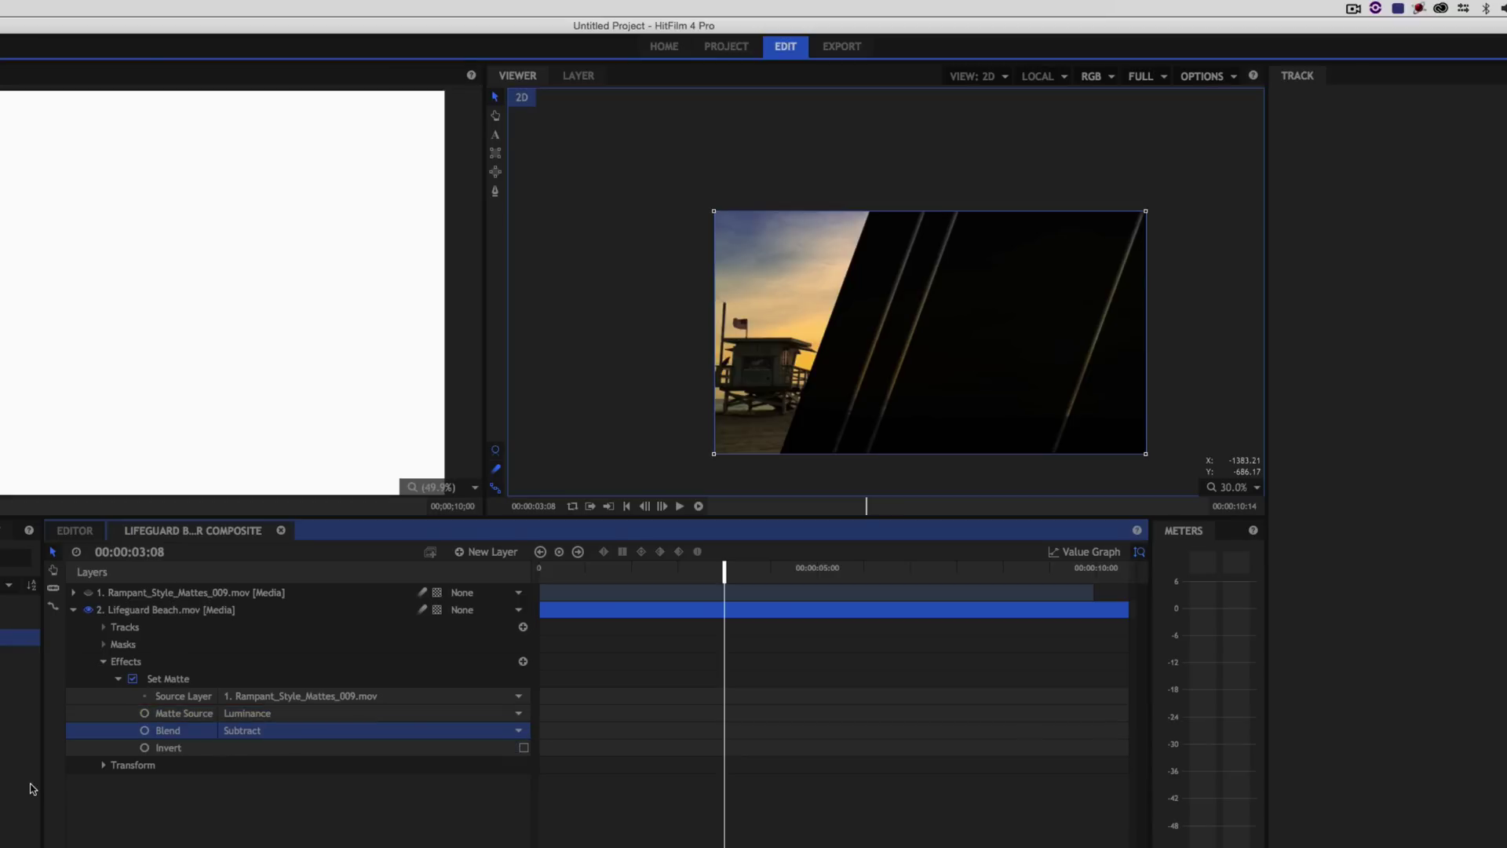
pyautogui.moveTo(684, 576); pyautogui.dragTo(539, 573)
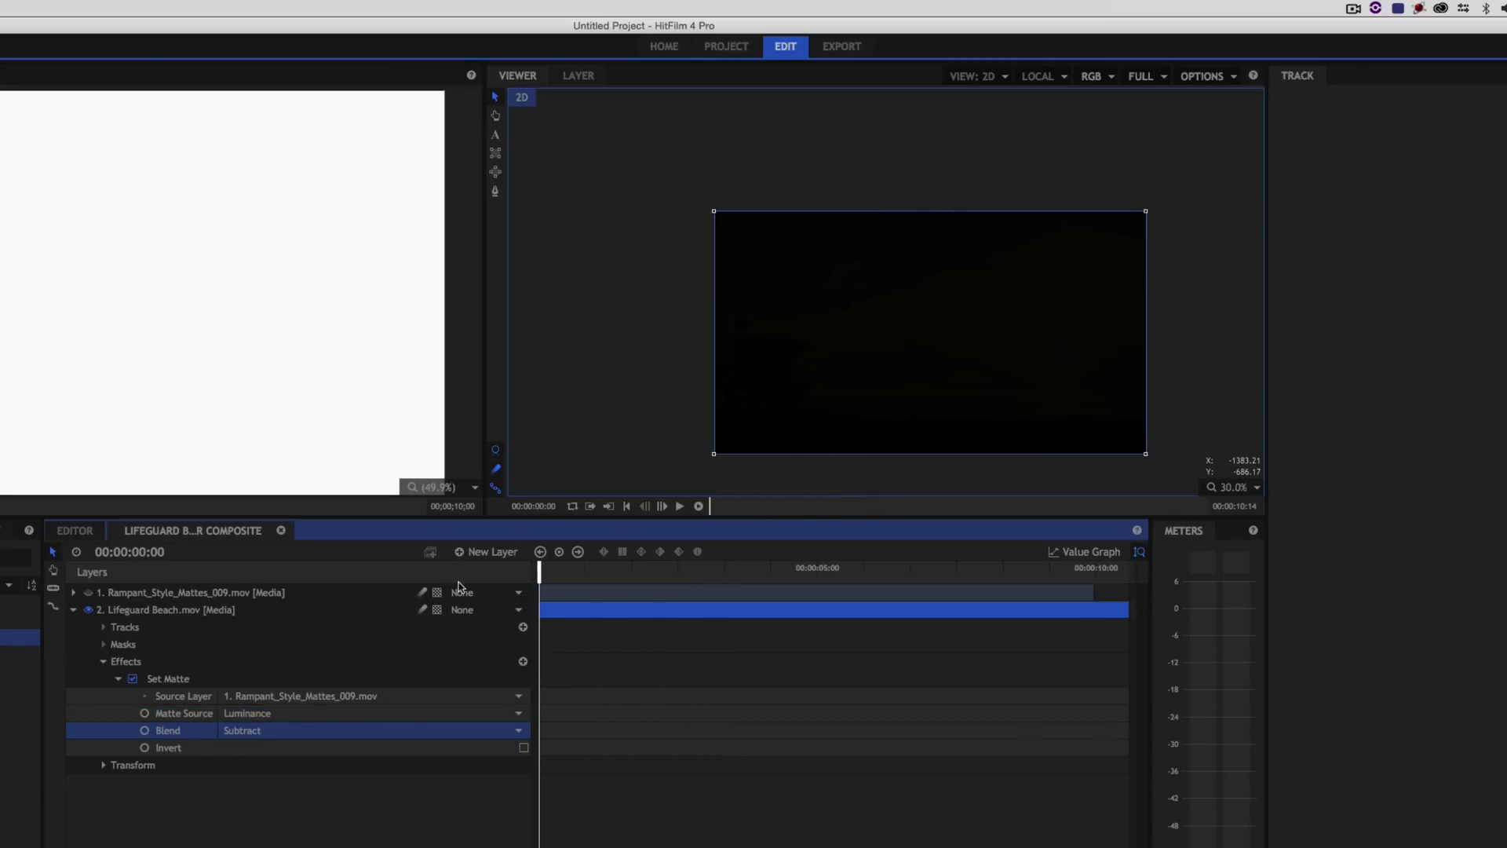
pyautogui.press('space')
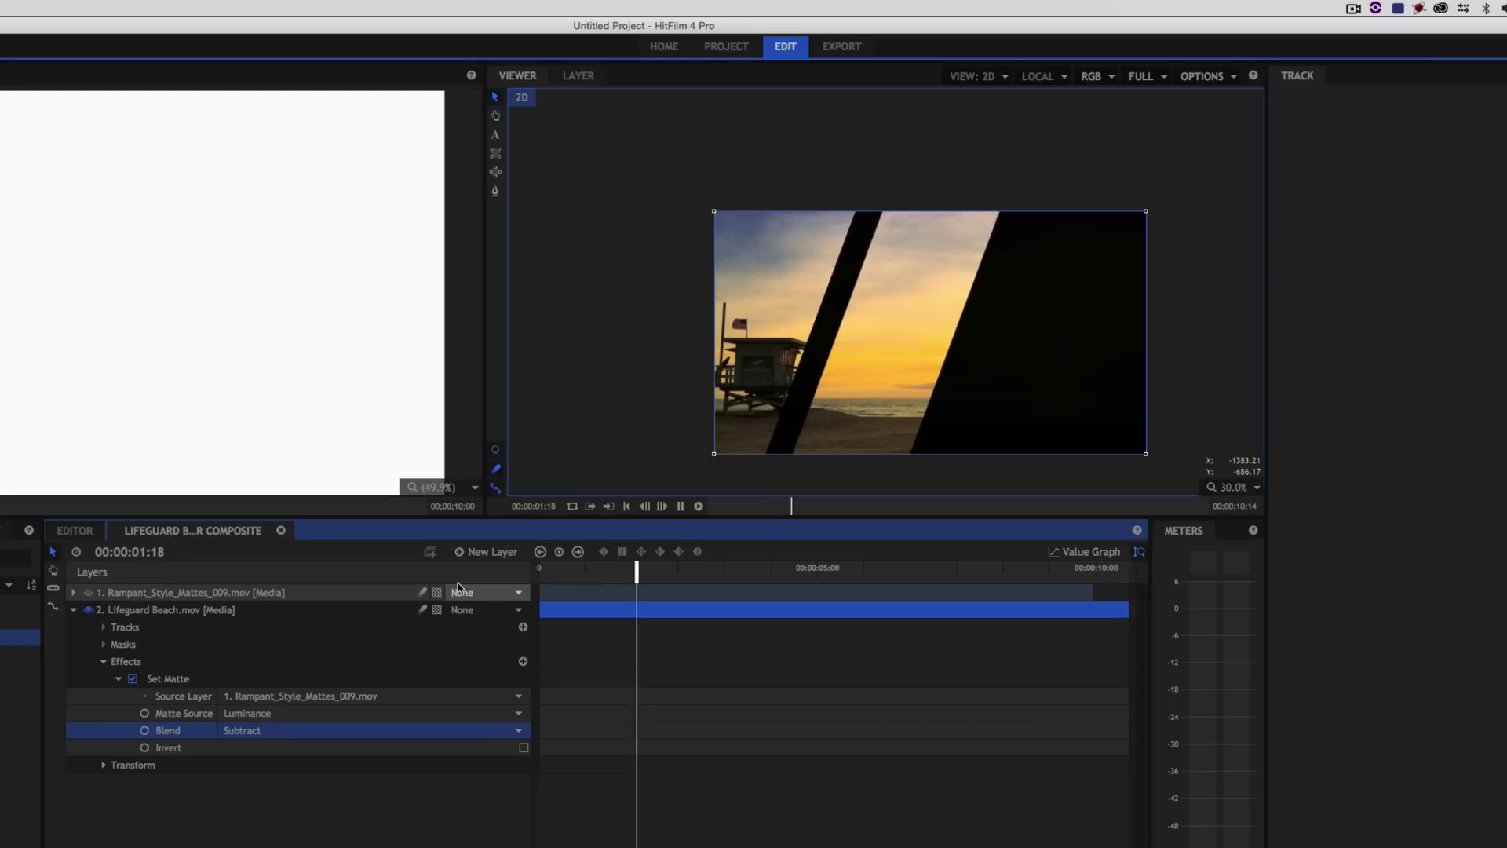
pyautogui.press('space')
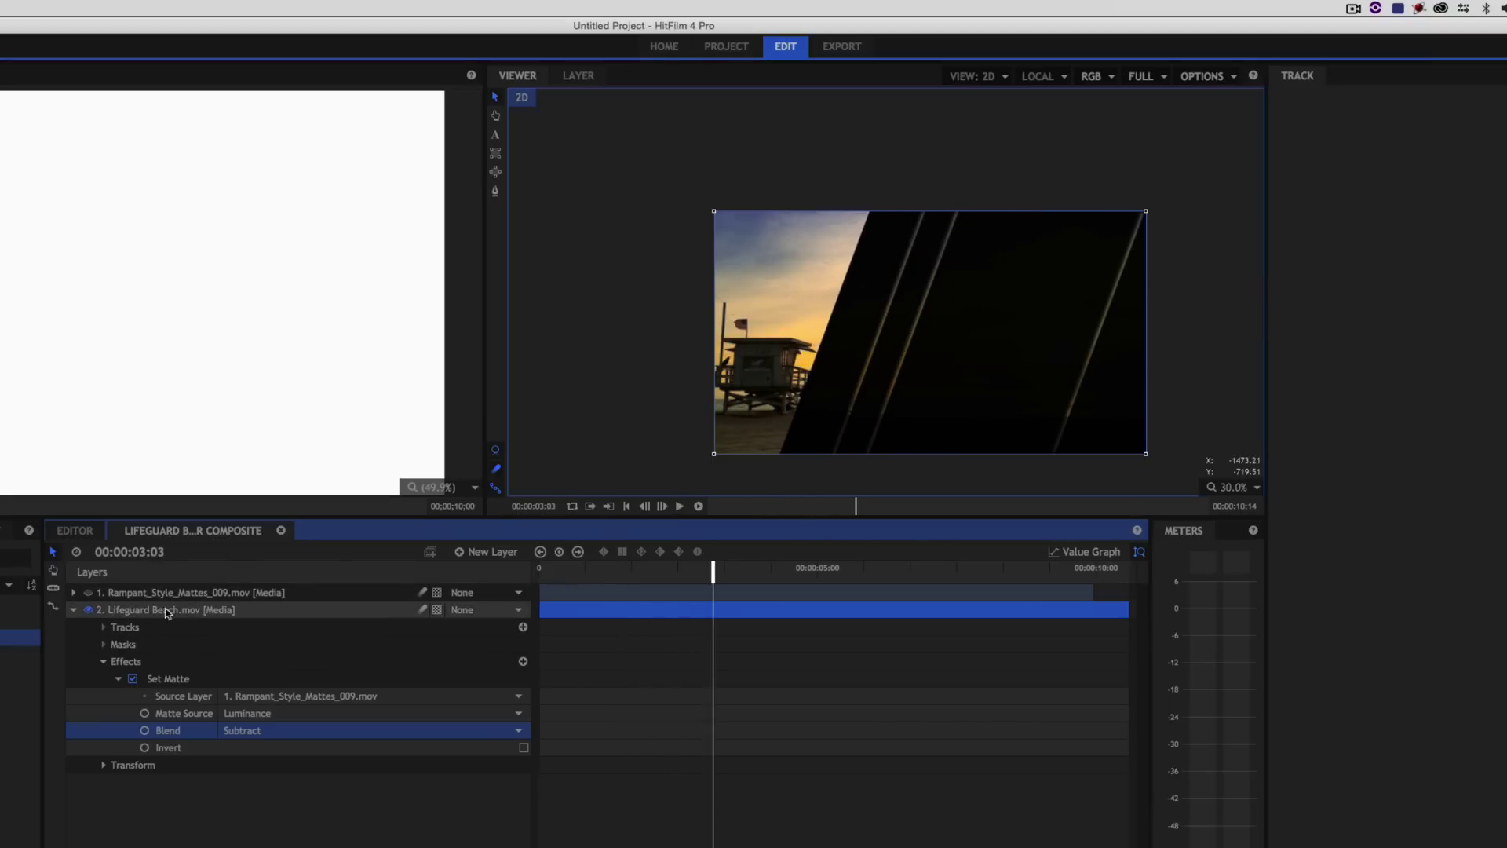
# Scale the Lifeguard Beach layer to about 132%, reposition it to about 286.6, 153.3, and play the composite from the start
pyautogui.click(103, 662)
pyautogui.click(103, 678)
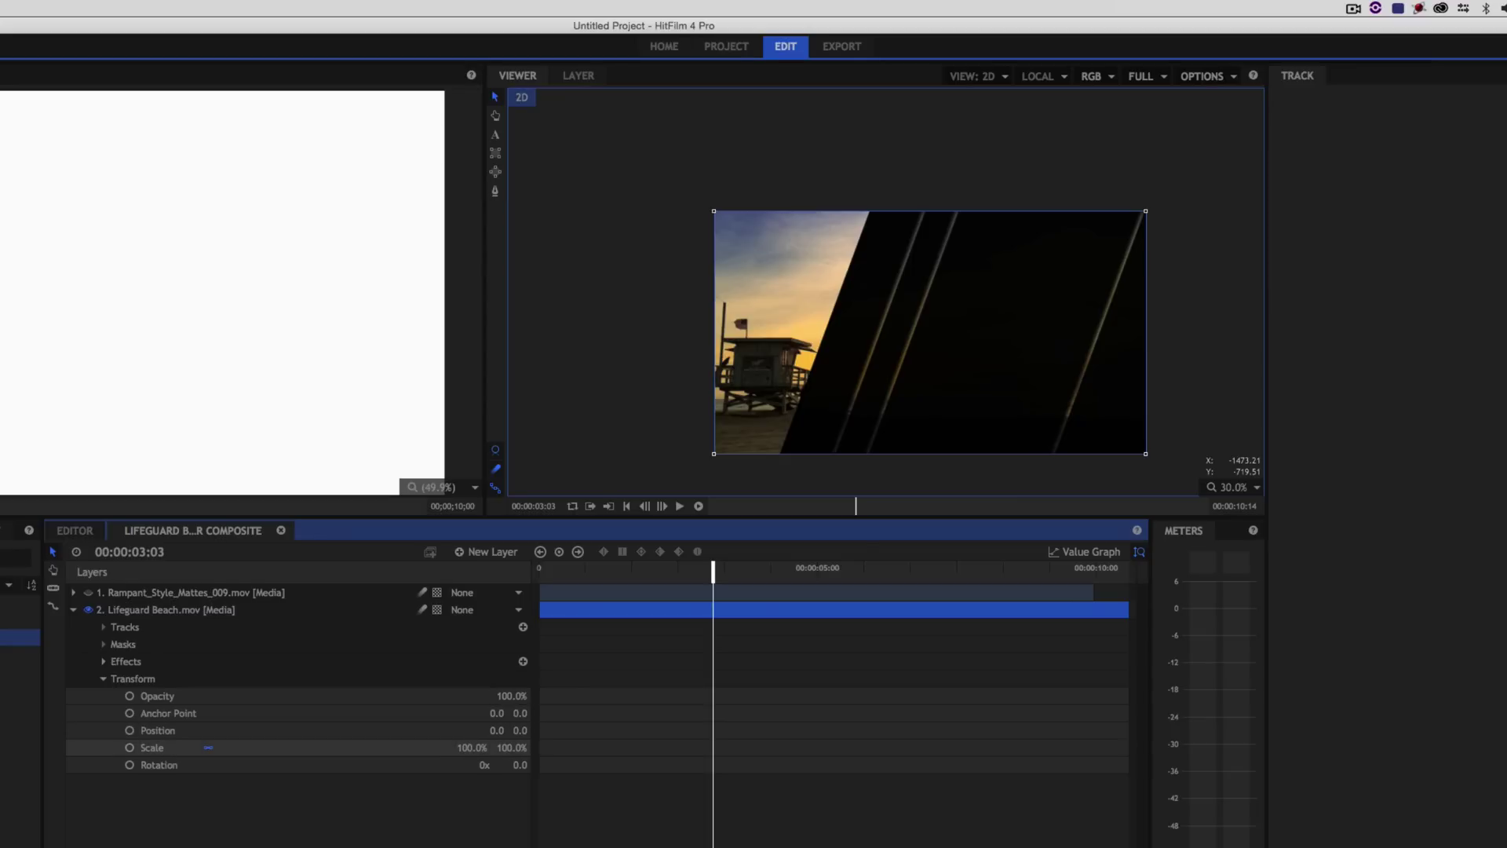
pyautogui.moveTo(472, 747); pyautogui.dragTo(763, 452)
pyautogui.moveTo(713, 571); pyautogui.dragTo(436, 595)
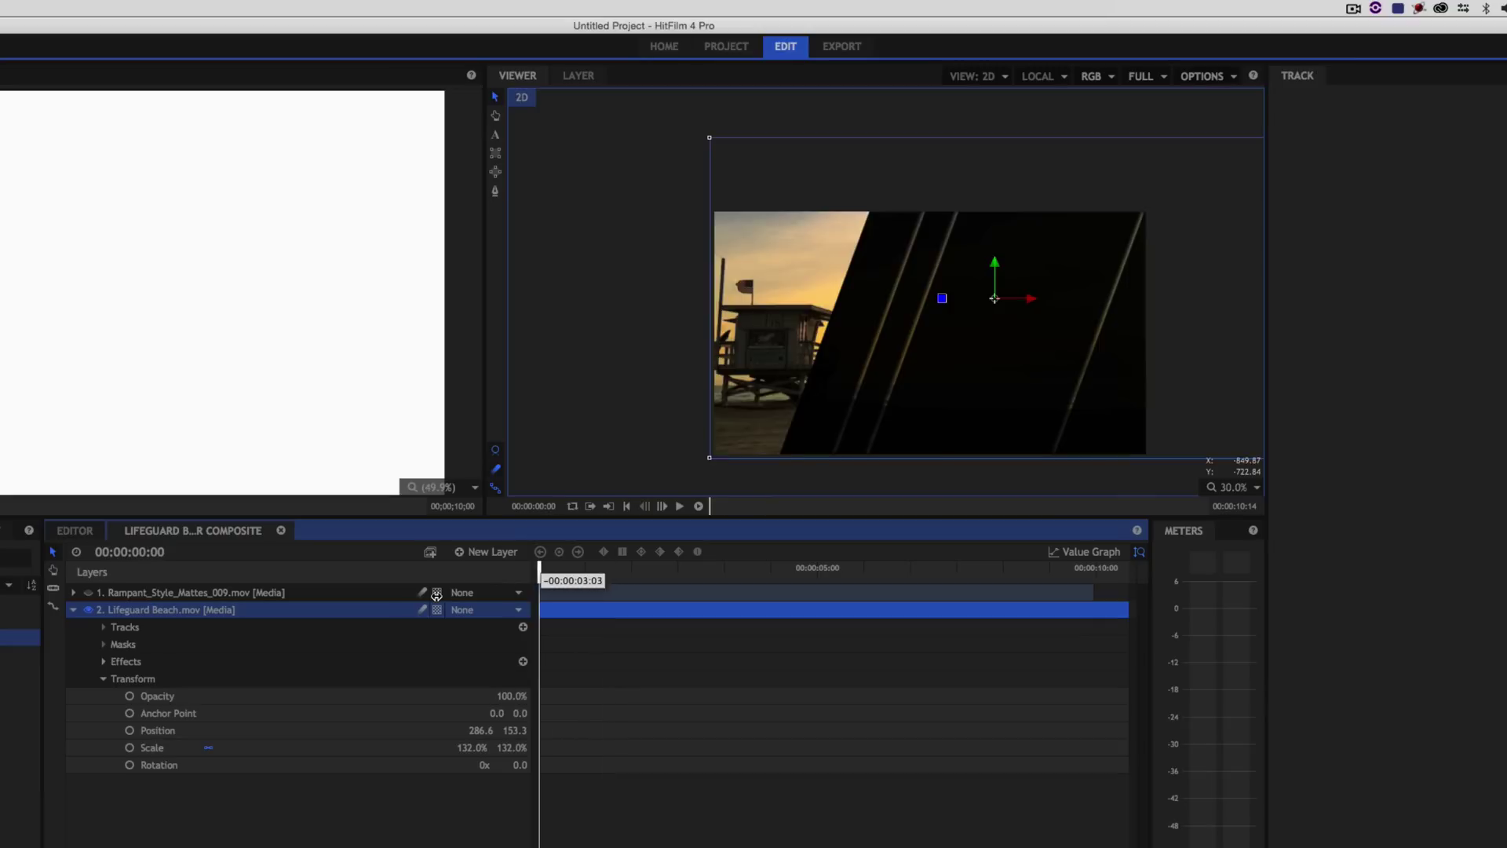
pyautogui.press('space')
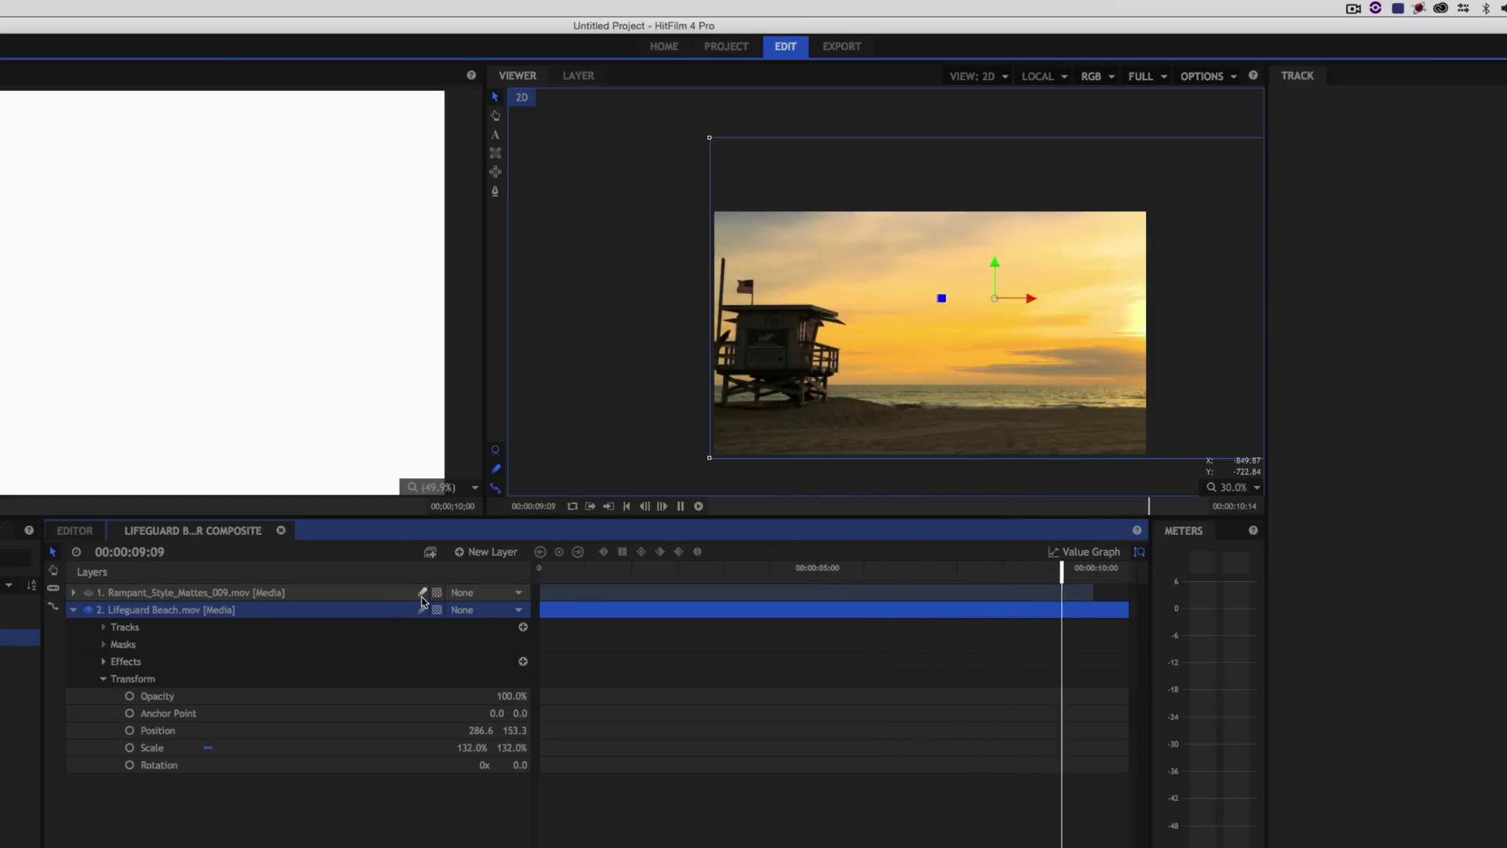
pyautogui.press('space')
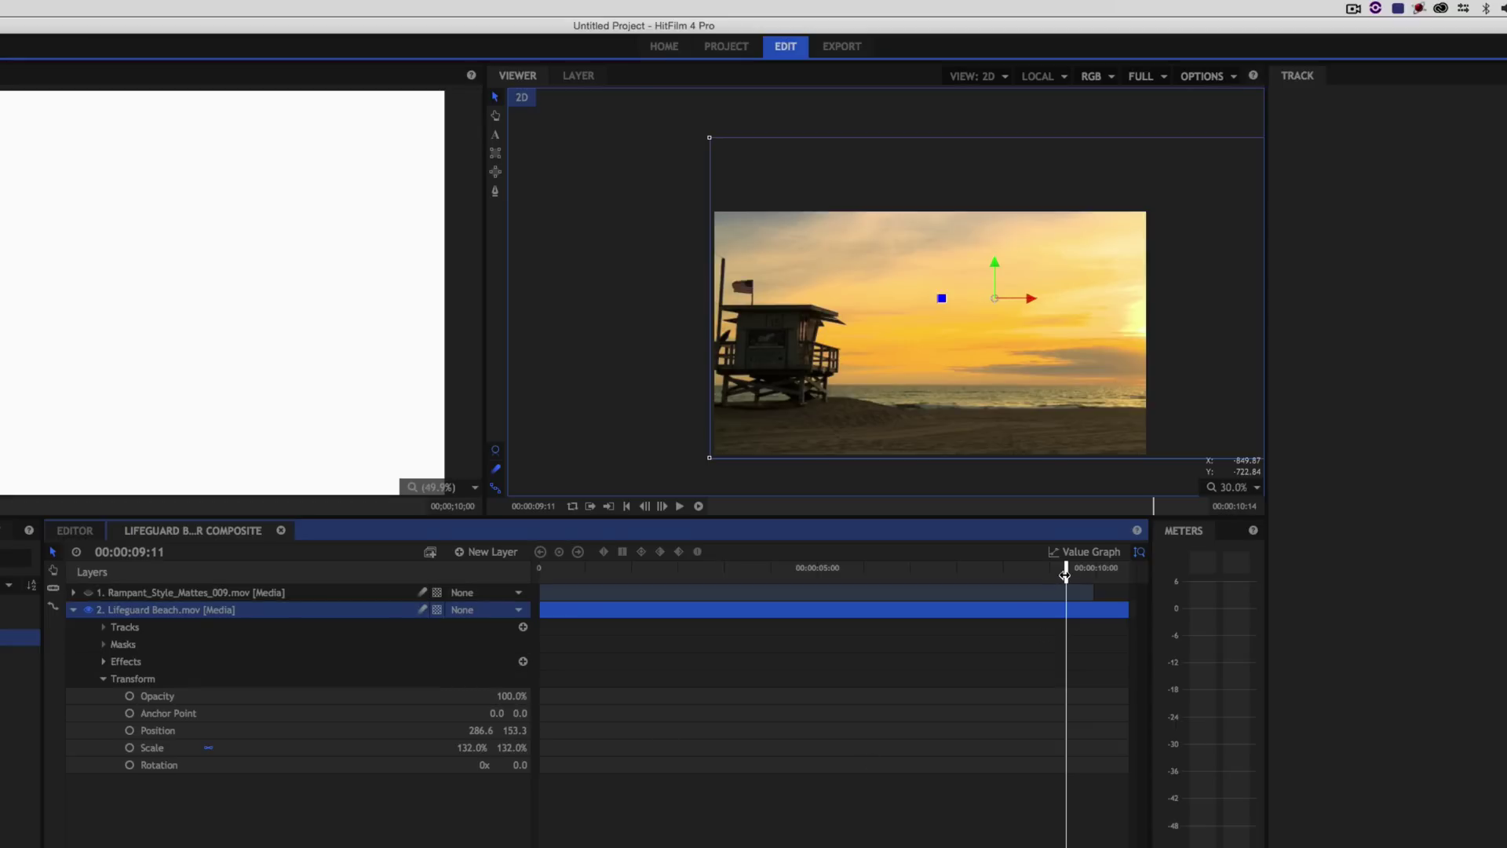
# Slice the Lifeguard Beach layer at 00:00:08:18, delete the piece after the cut, and play the composite from the start
pyautogui.moveTo(1064, 576); pyautogui.dragTo(905, 577)
pyautogui.click(664, 506)
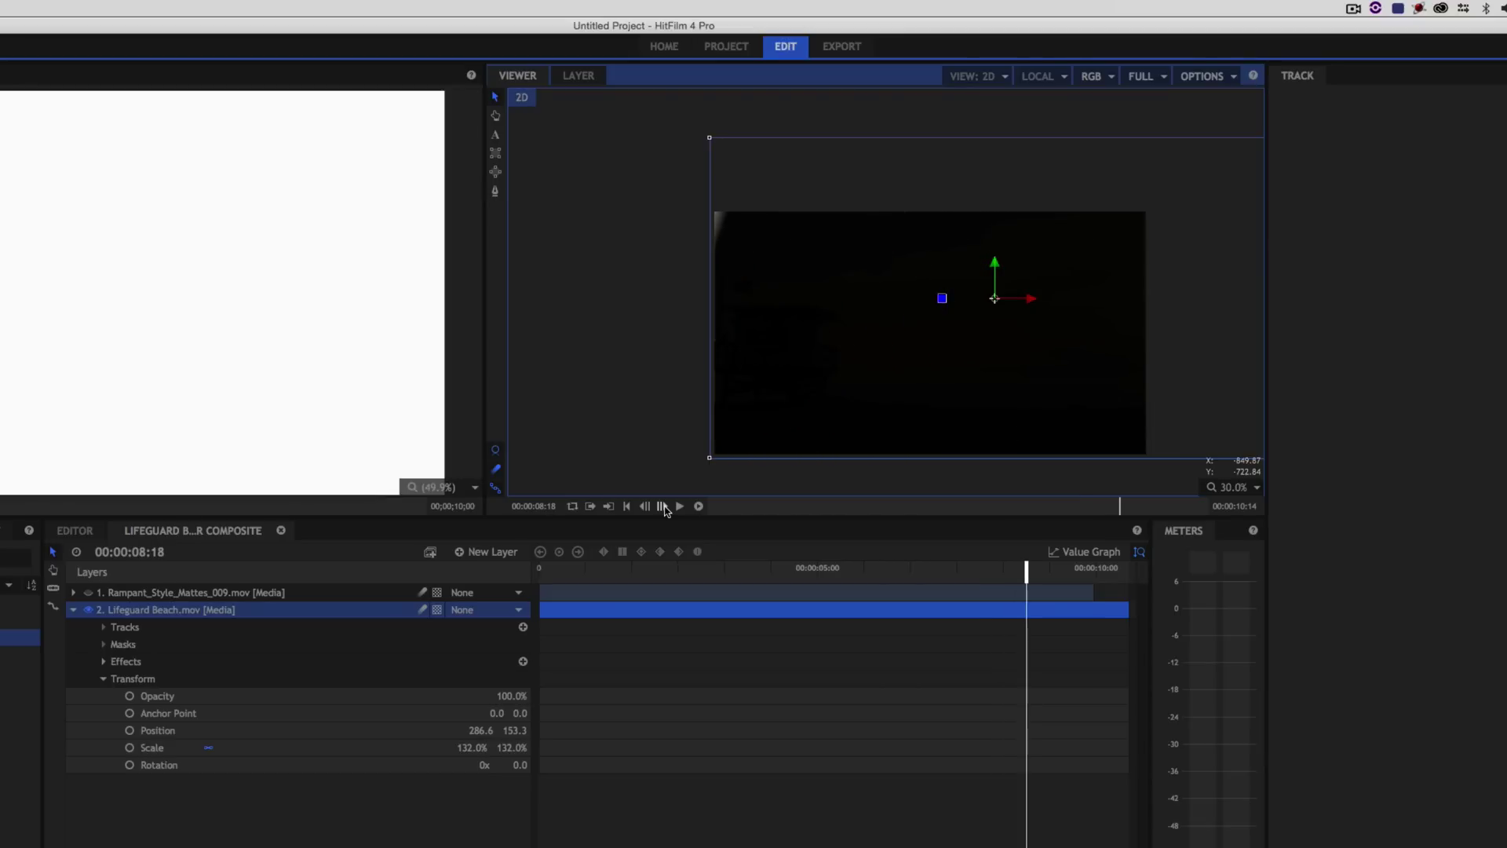
pyautogui.click(645, 506)
pyautogui.click(55, 587)
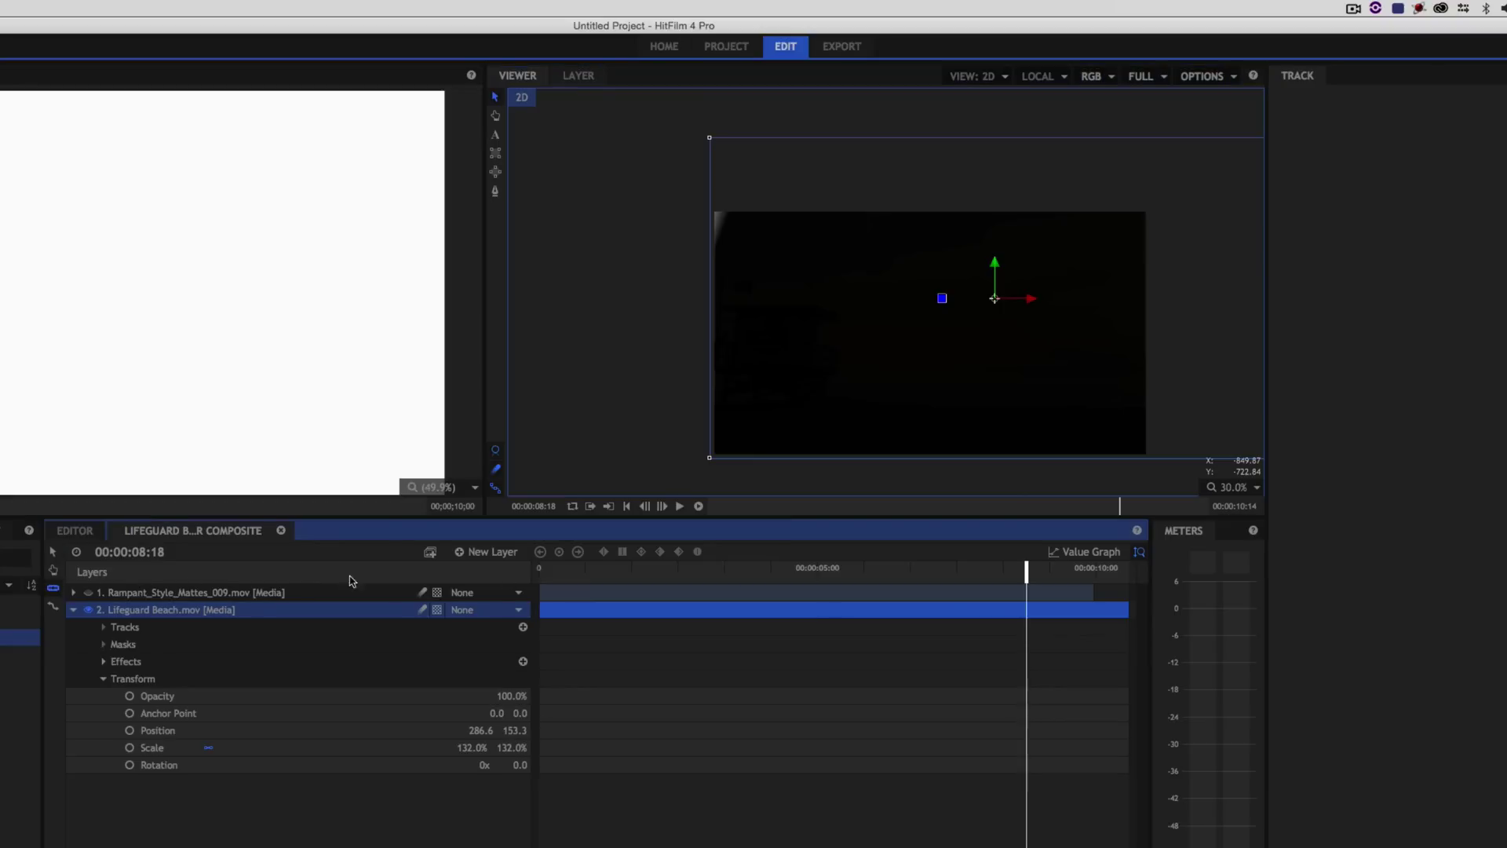
pyautogui.click(1031, 610)
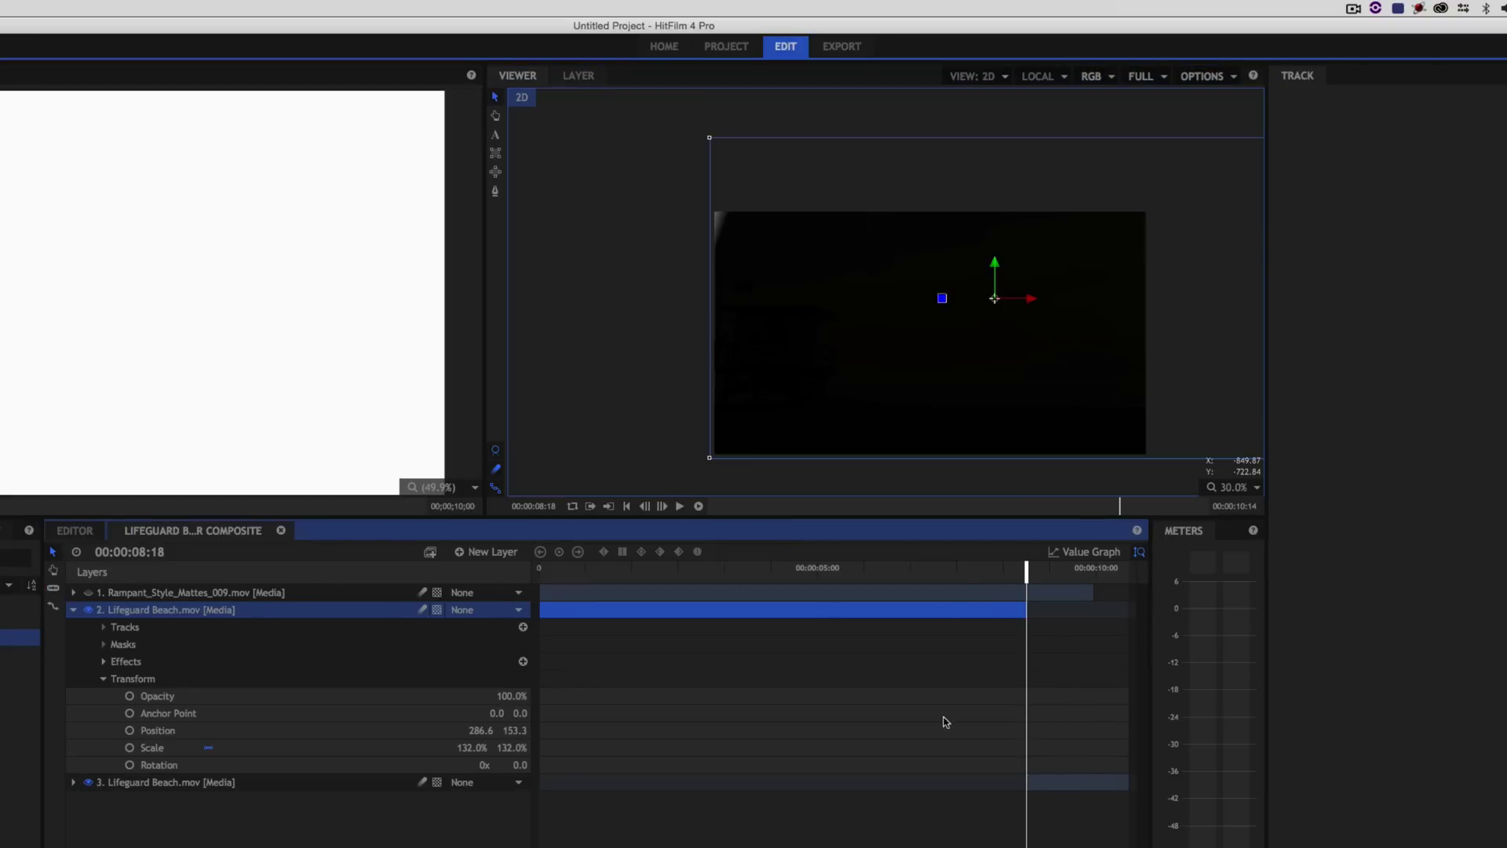
pyautogui.click(1048, 788)
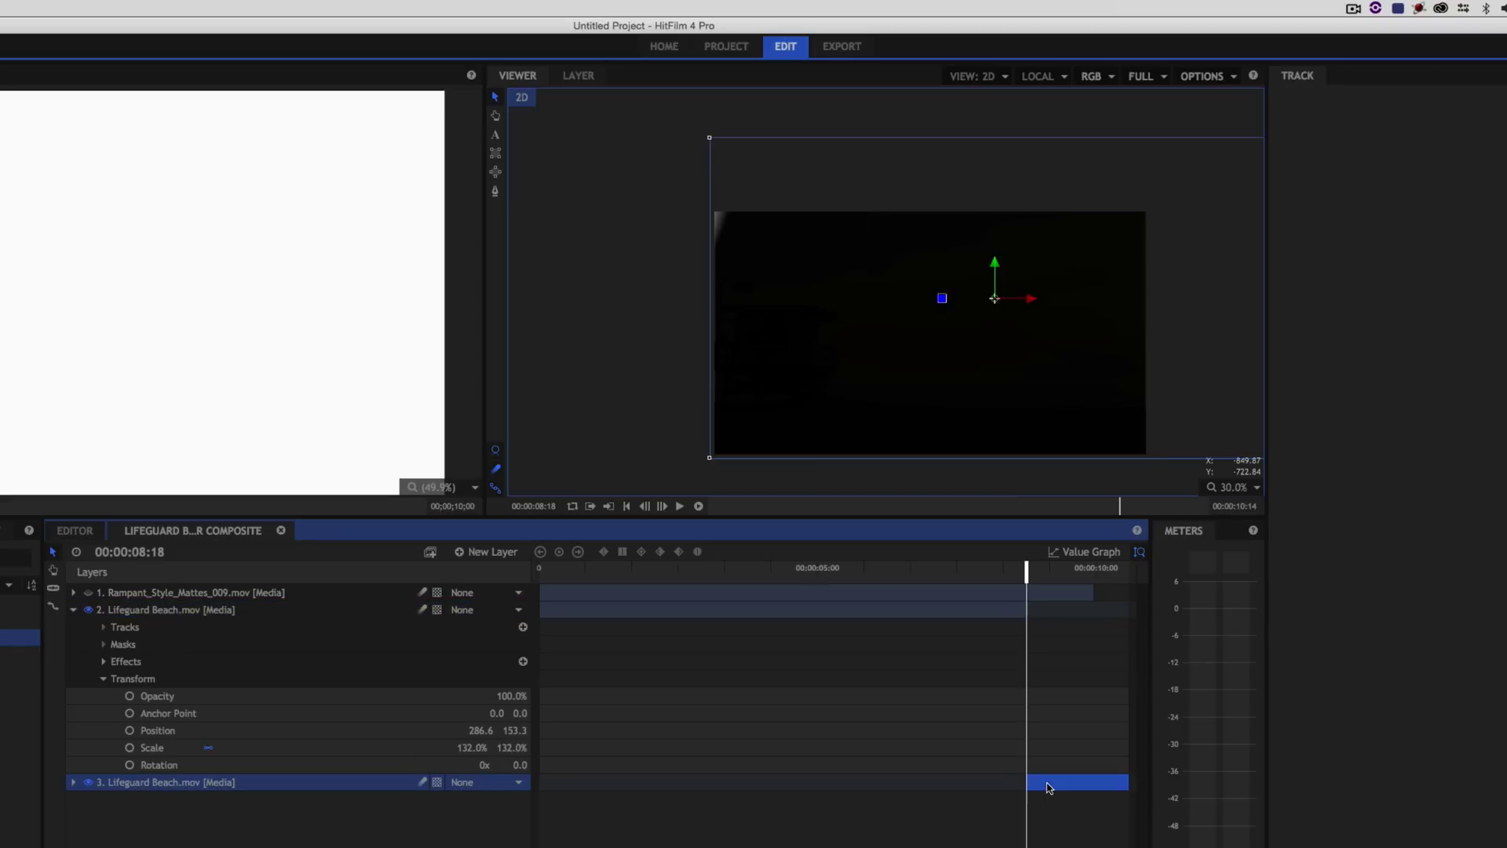
pyautogui.press('Delete')
pyautogui.moveTo(1023, 572); pyautogui.dragTo(540, 572)
pyautogui.press('space')
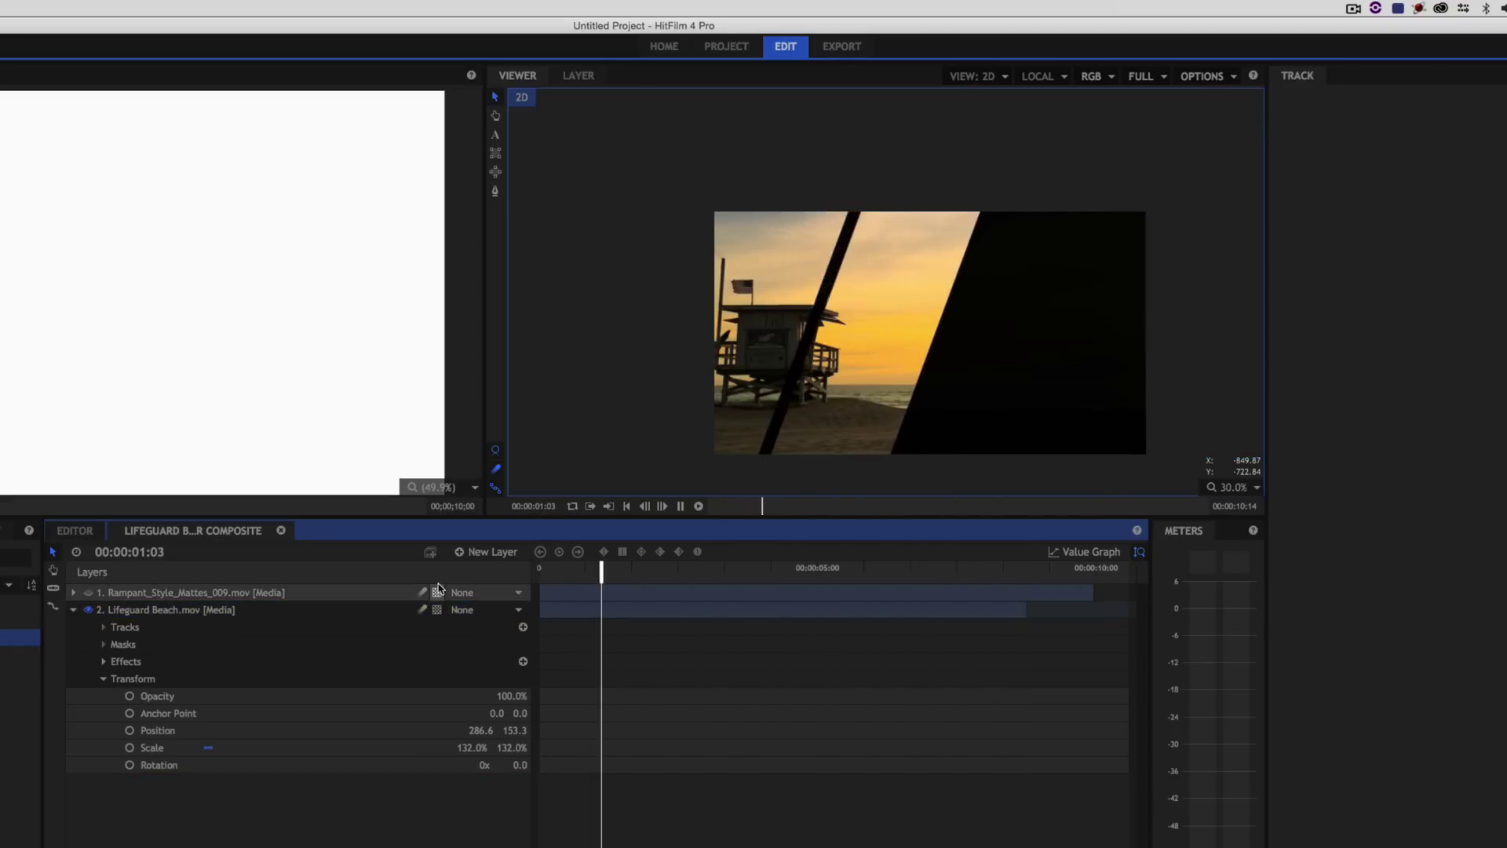
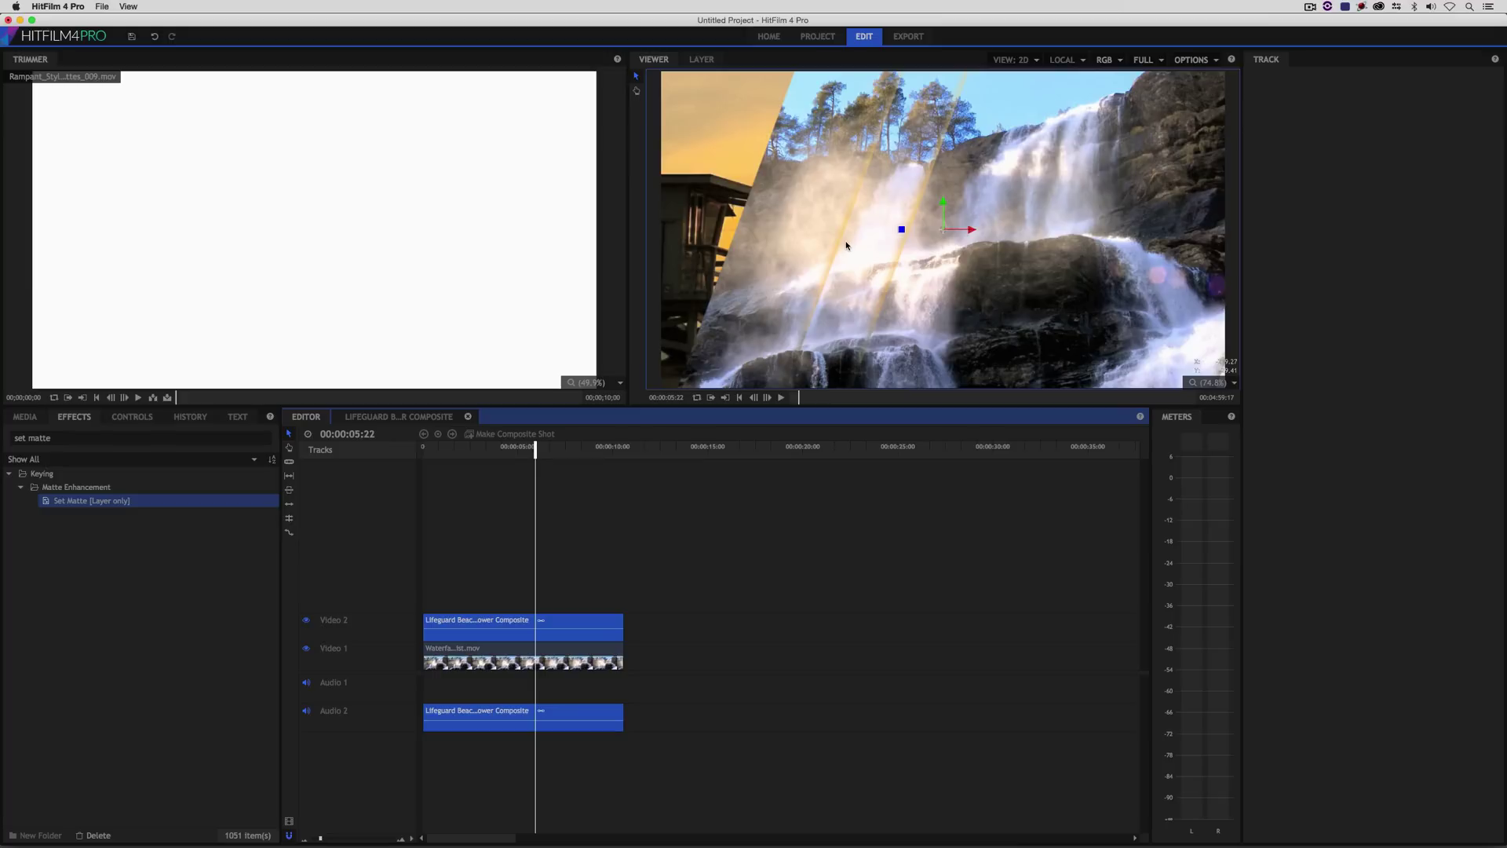
# Fit the Lifeguard Beach Tower Composite clip on Video 2 to the sequence frame
pyautogui.scroll(-5, 846, 246)
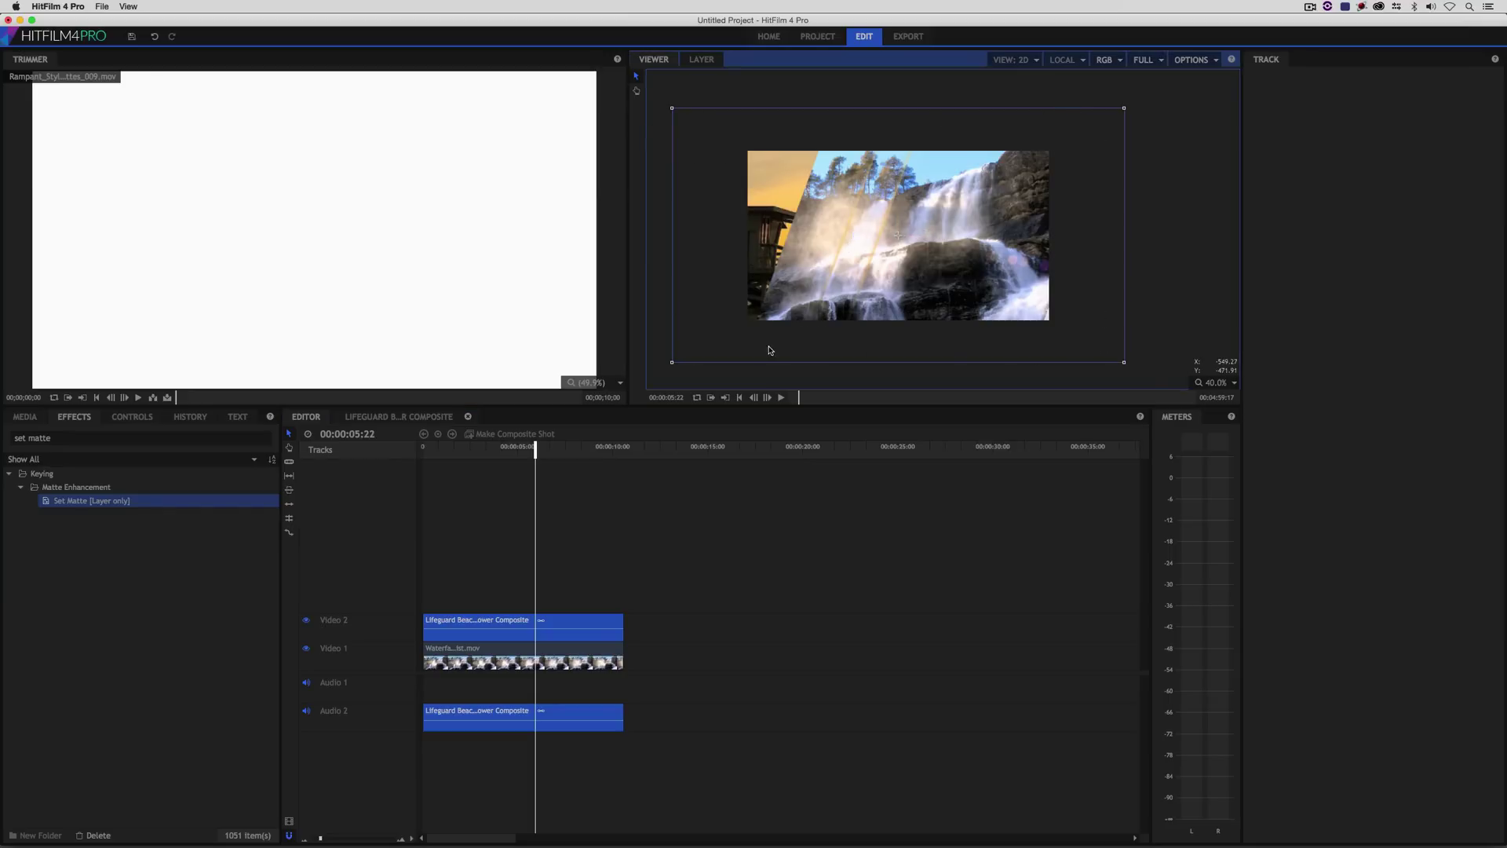
pyautogui.scroll(-3, 785, 334)
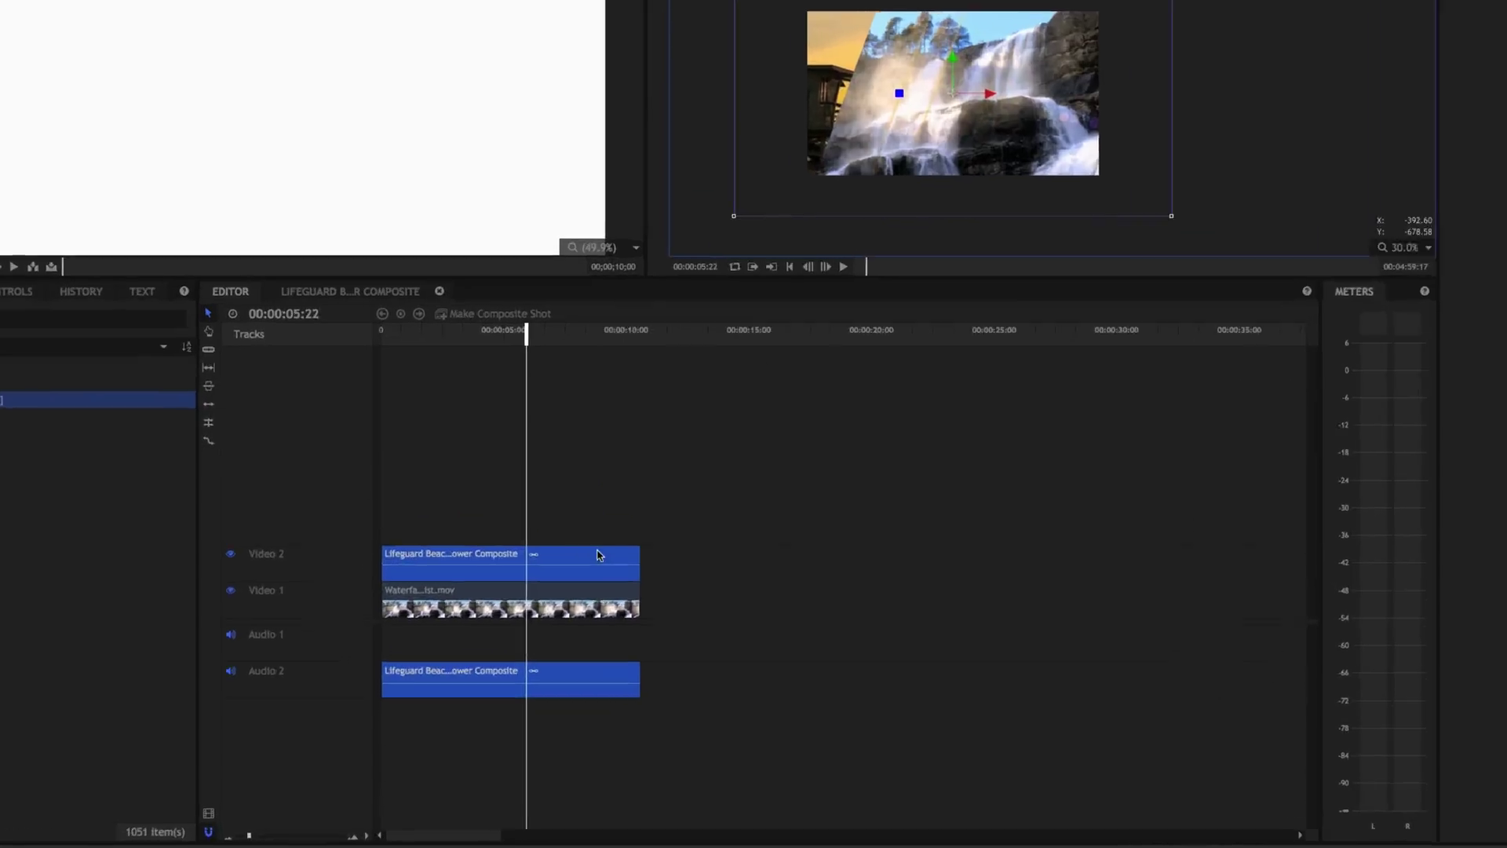
pyautogui.rightClick(587, 614)
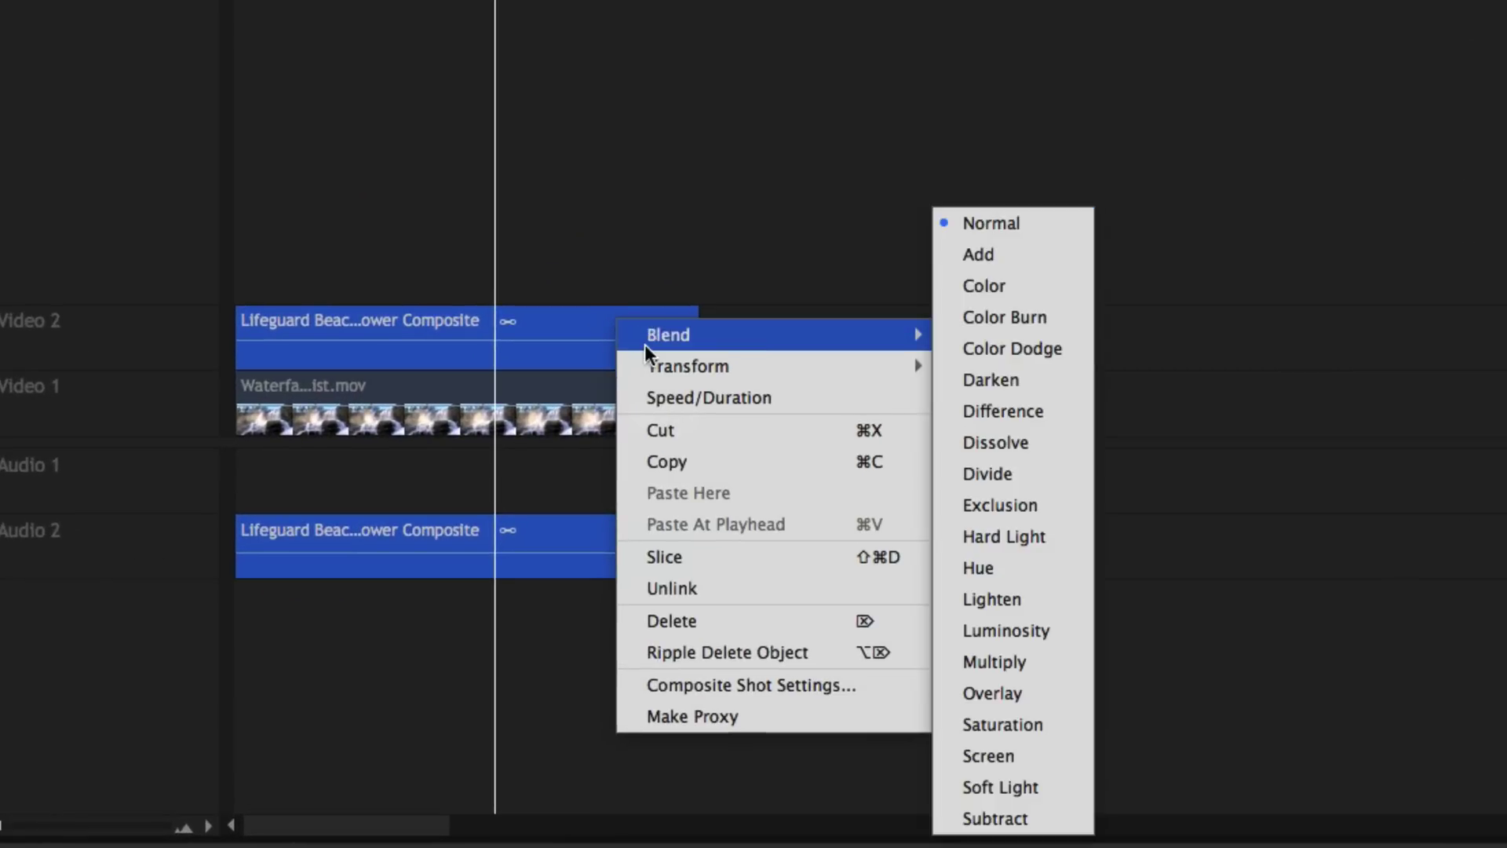
pyautogui.moveTo(648, 363)
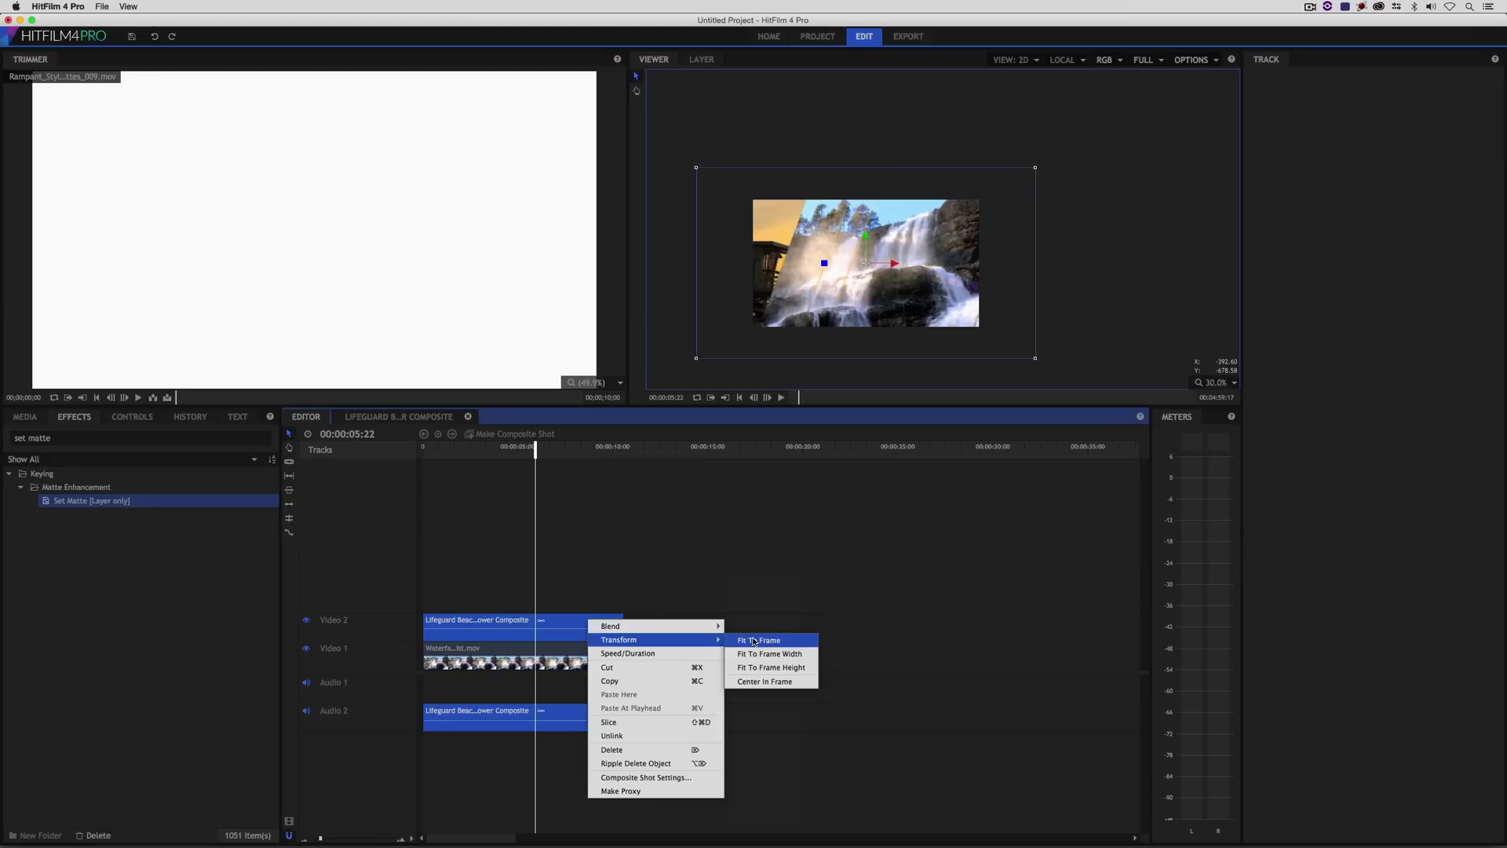
pyautogui.click(1012, 368)
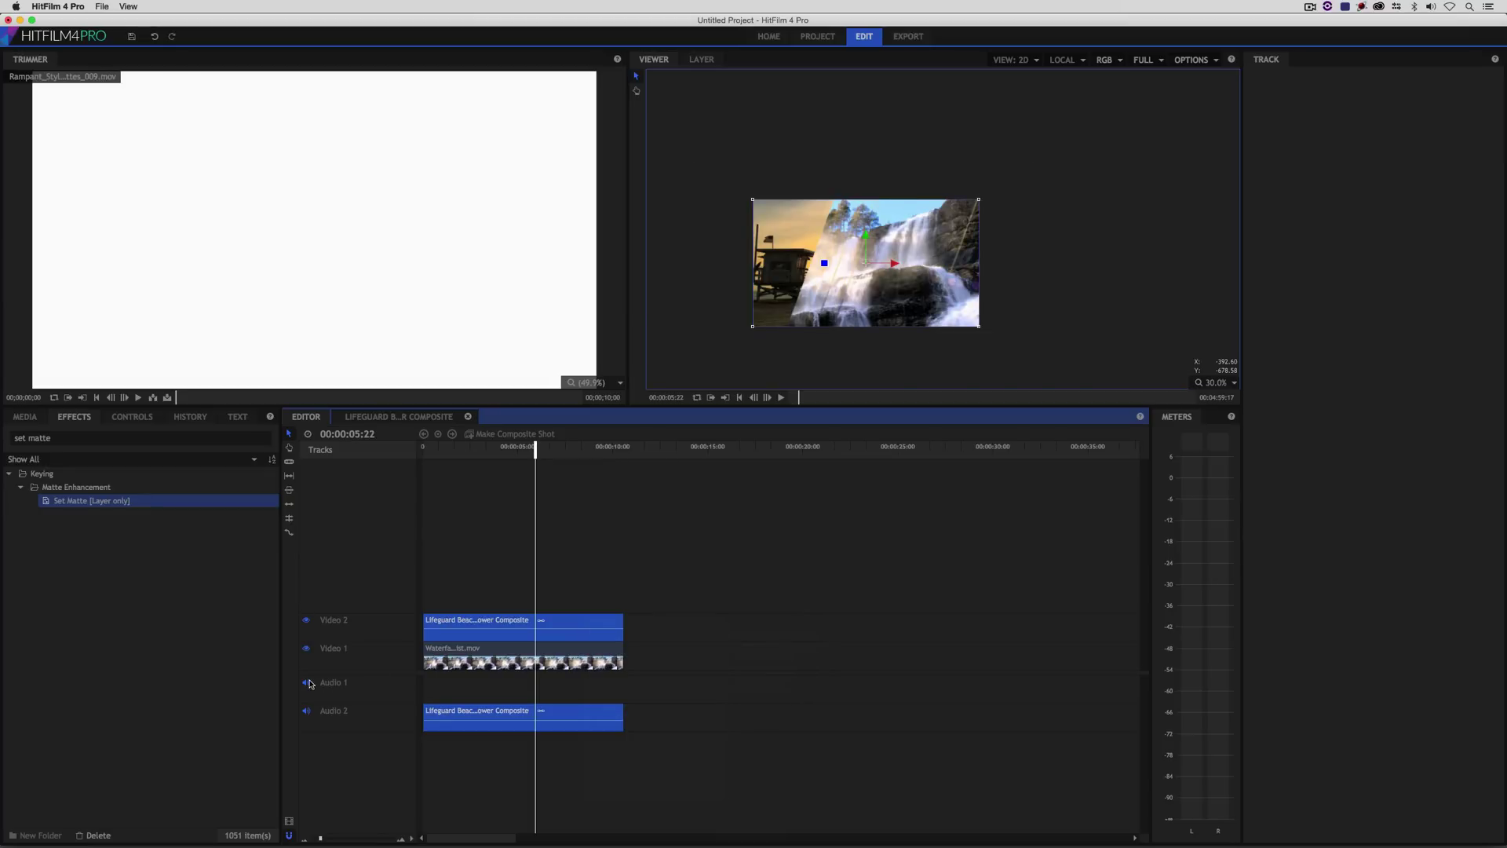
# Unlink the Lifeguard Beach Tower Composite clip's audio, delete it from Audio 2, and return the playhead to the start
pyautogui.rightClick(568, 717)
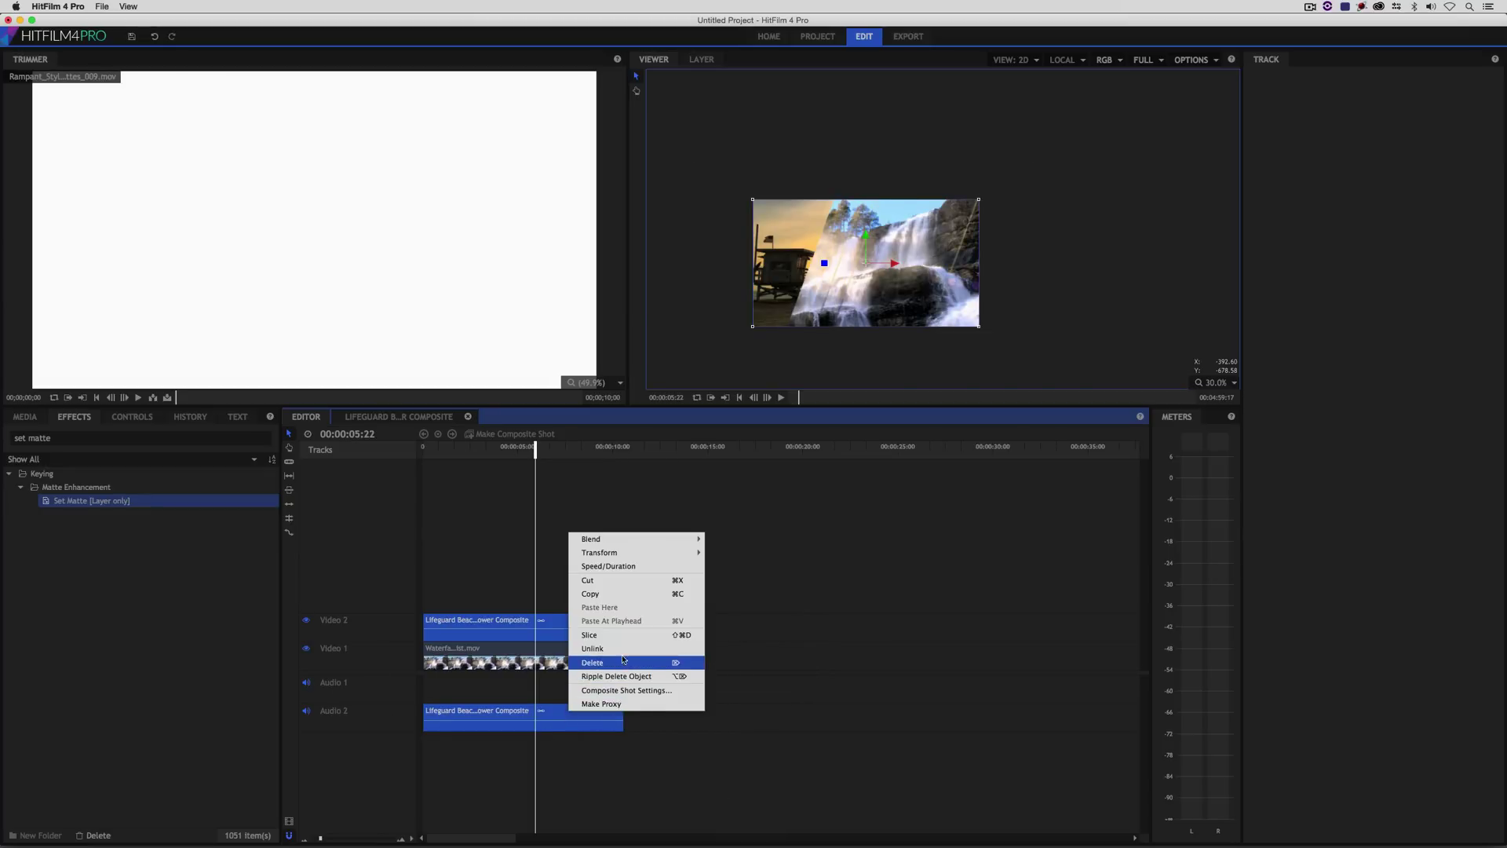
pyautogui.click(595, 648)
pyautogui.click(583, 710)
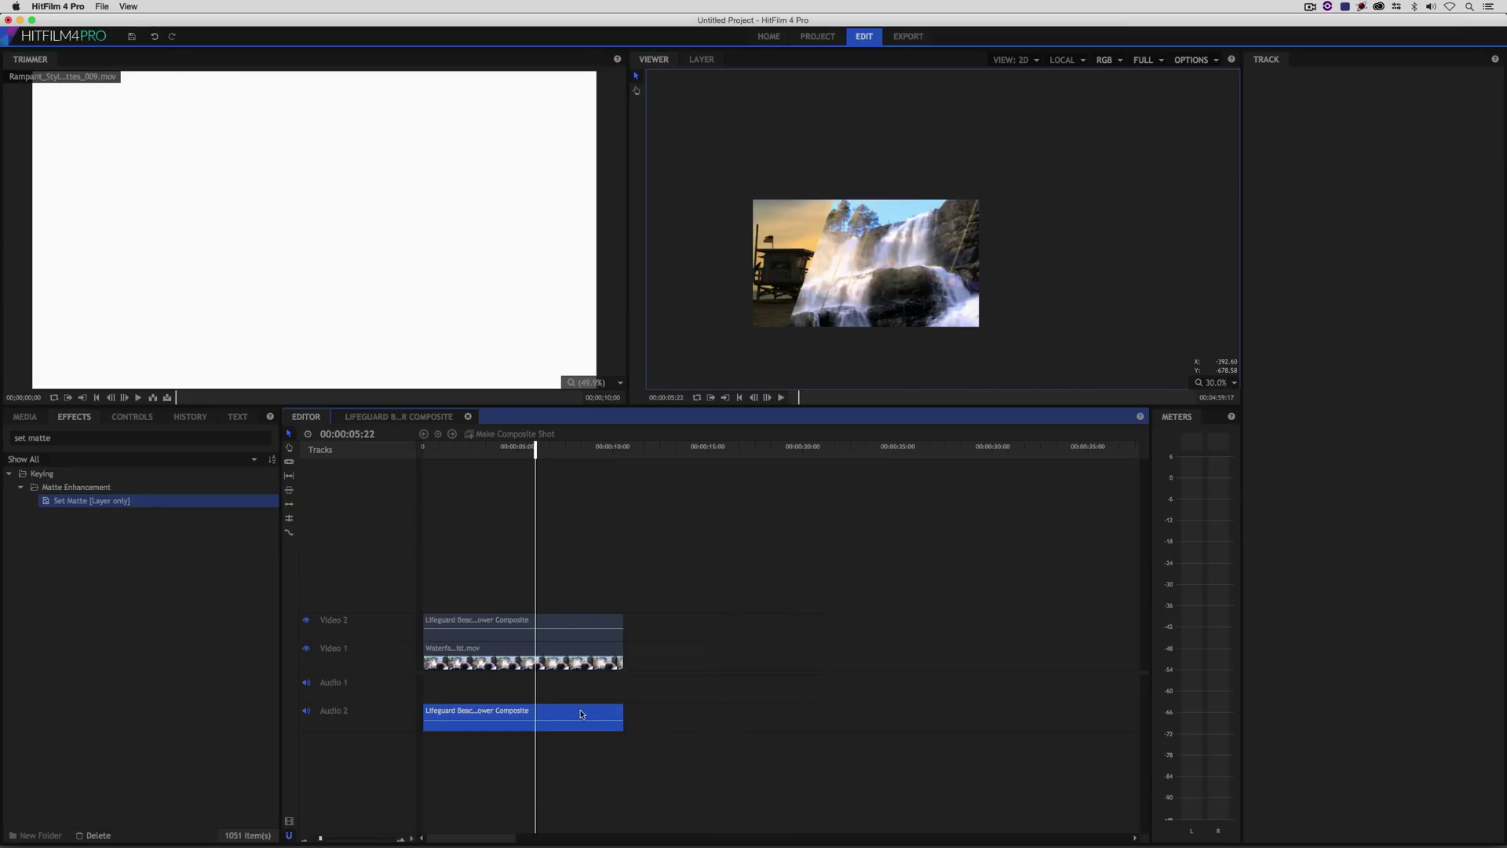
pyautogui.press('Delete')
pyautogui.moveTo(535, 446); pyautogui.dragTo(264, 459)
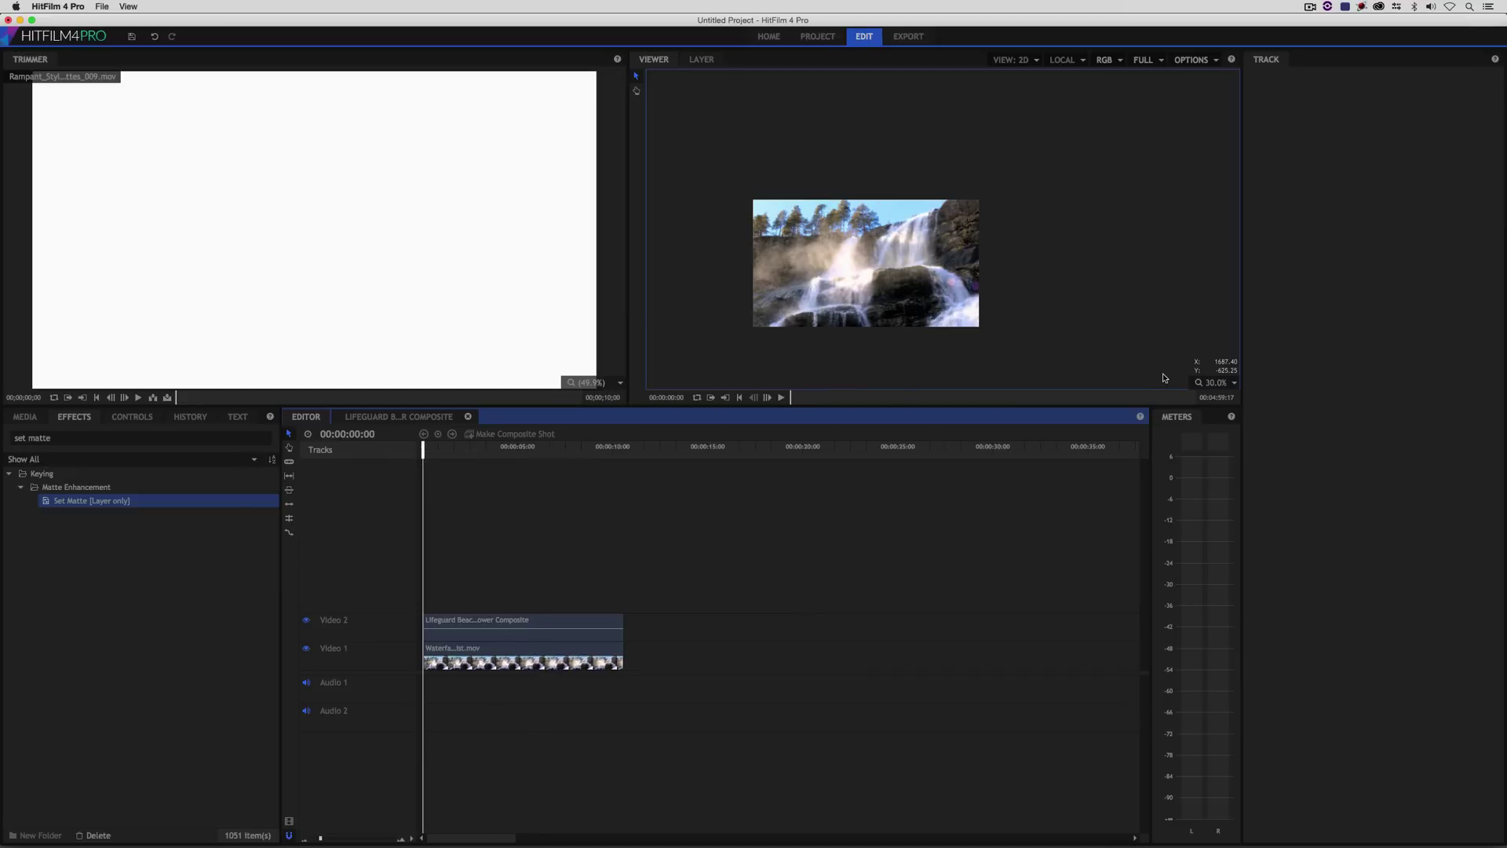
# Fit the viewer to the frame and play the edited sequence from the start to review the matte composite over the waterfall
pyautogui.click(1216, 383)
pyautogui.click(1221, 506)
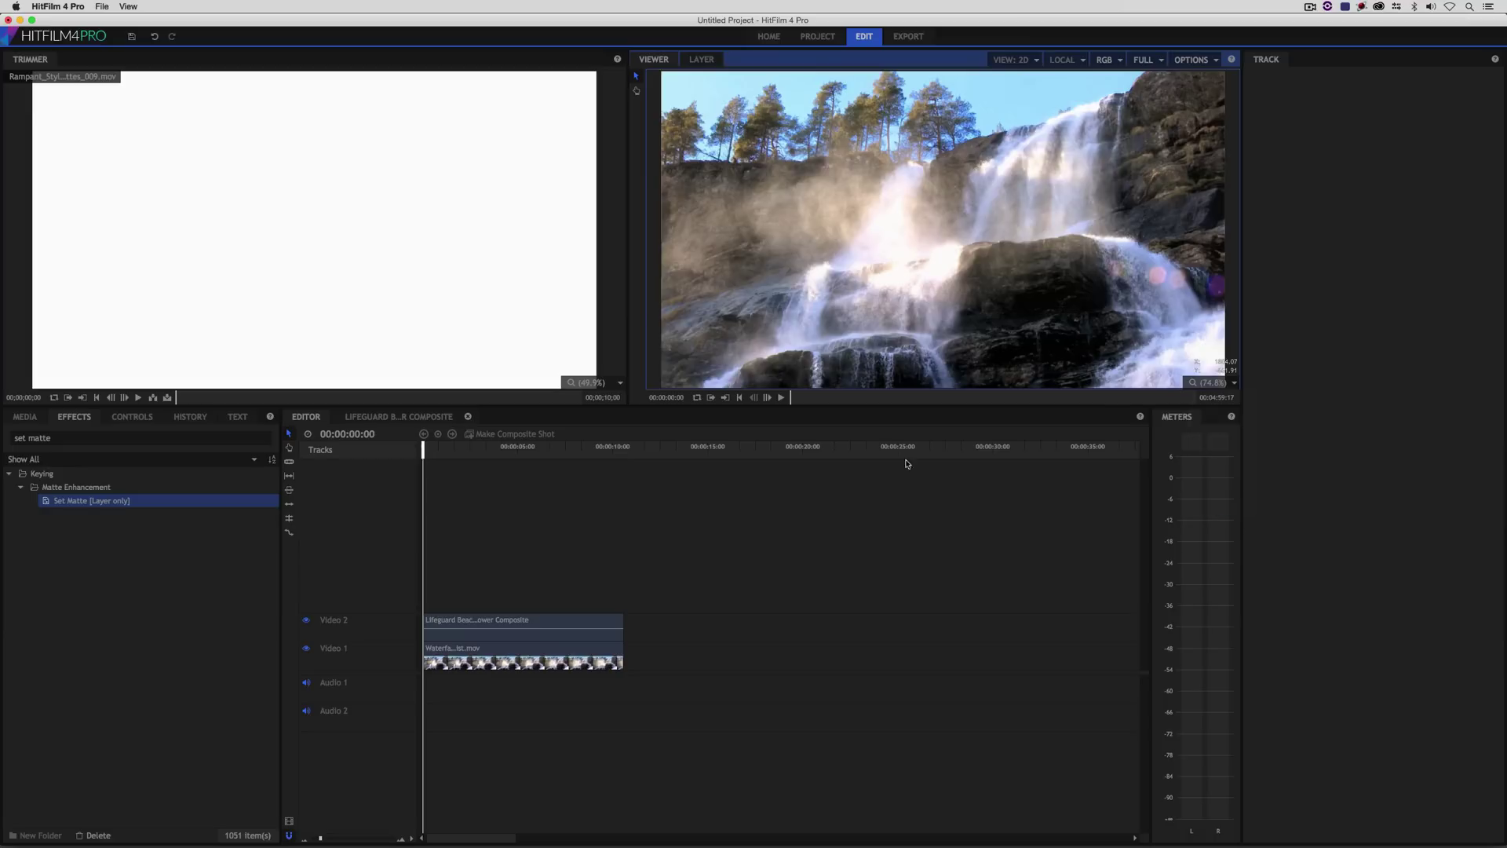
pyautogui.press('space')
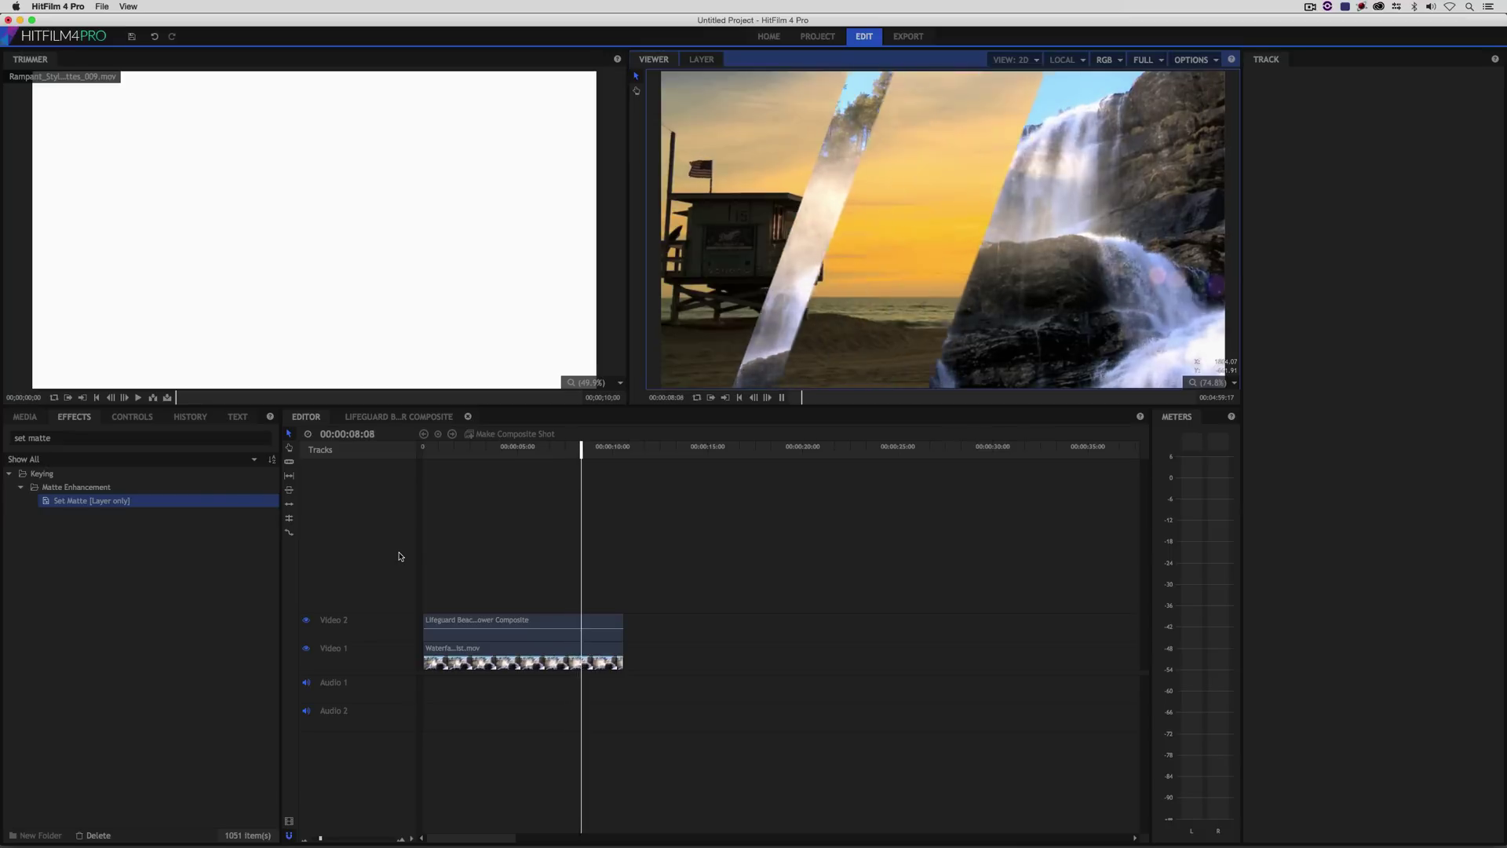
pyautogui.press('space')
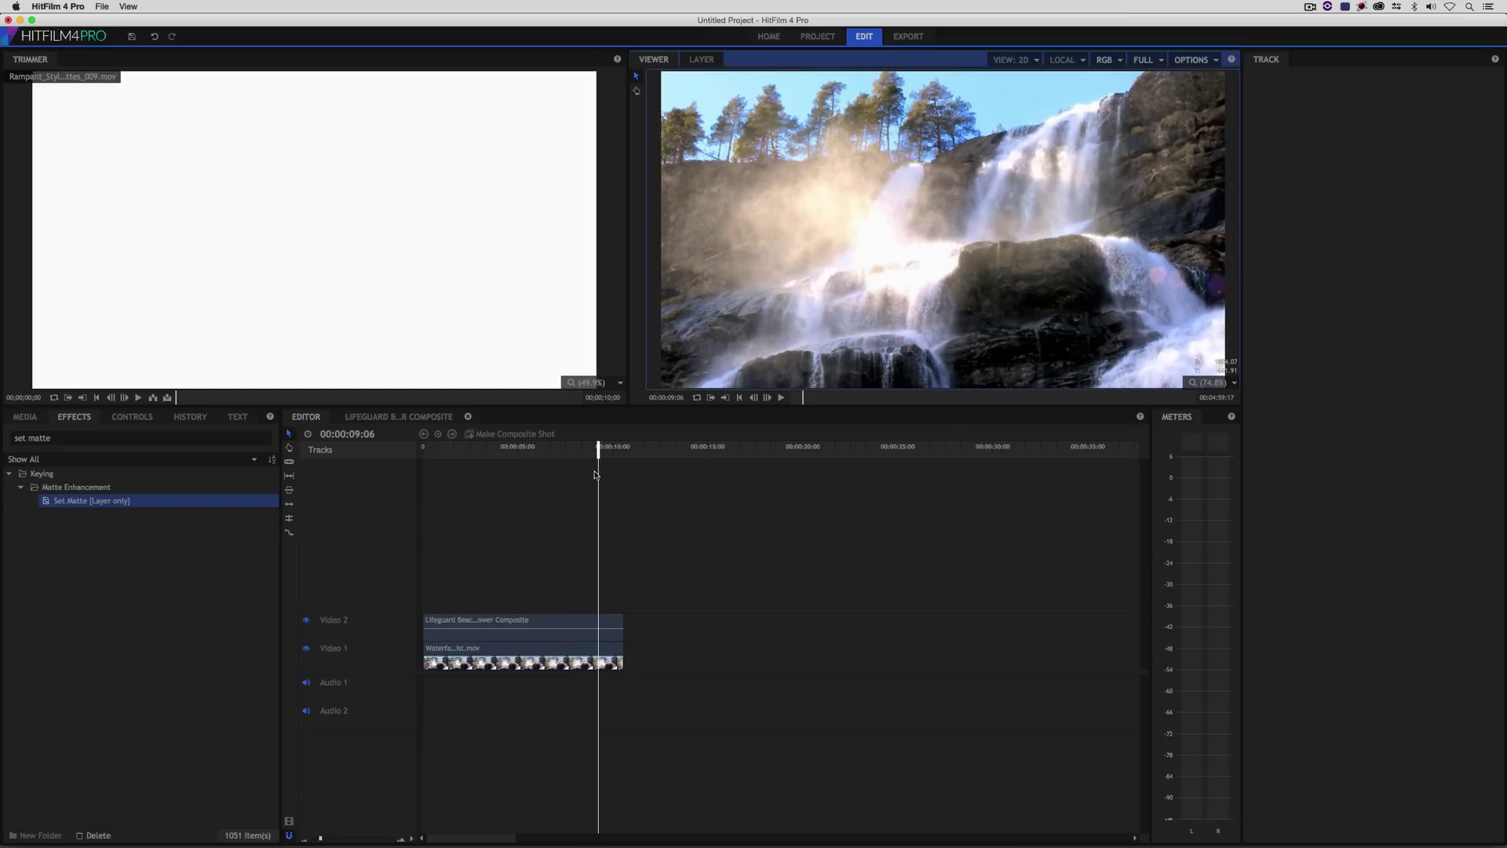
pyautogui.click(616, 448)
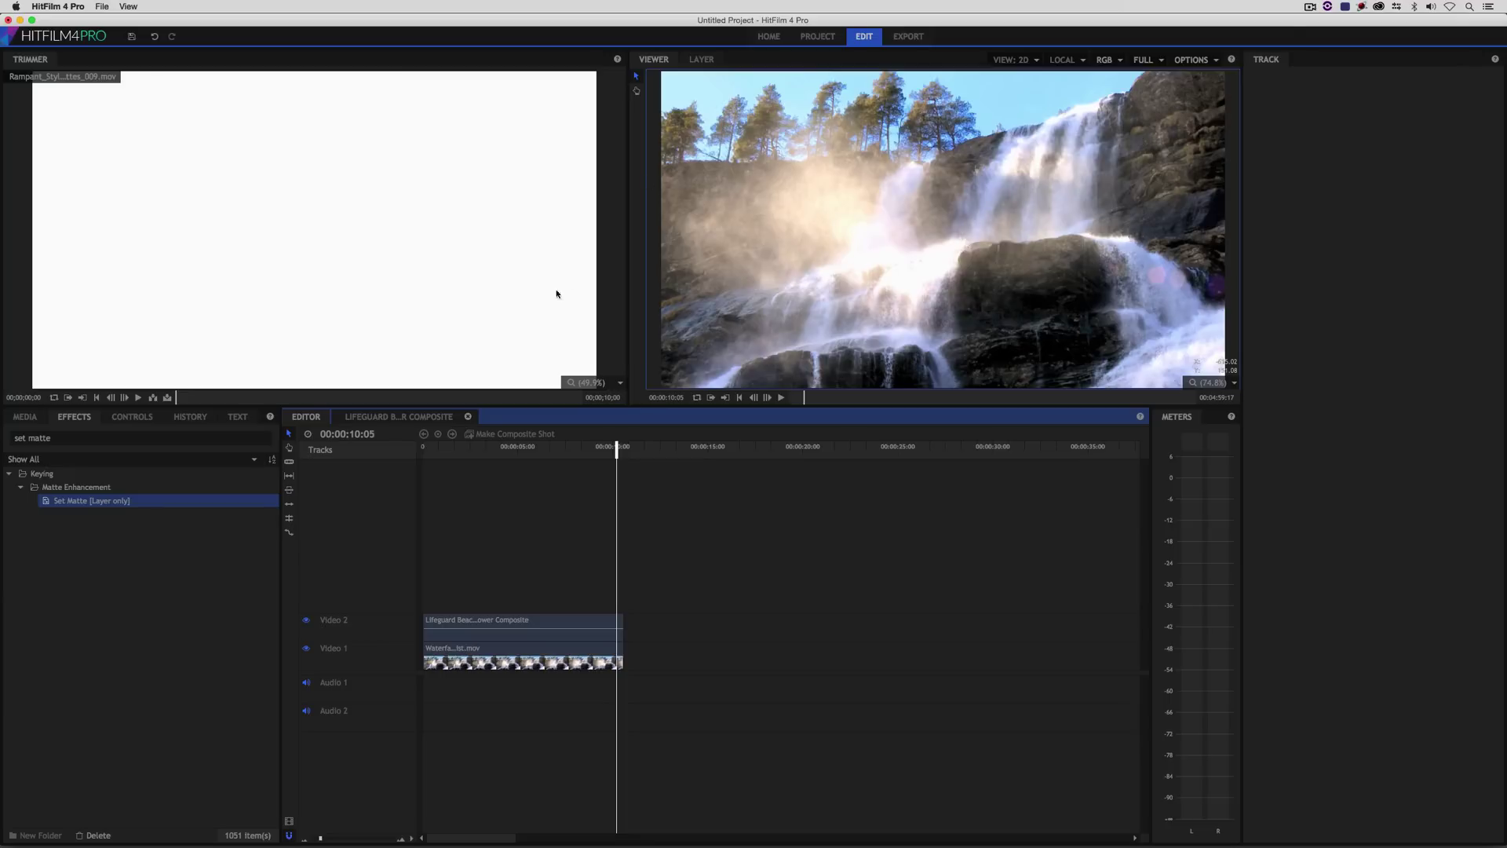
# Start a new, empty project in place of the current one
pyautogui.click(25, 416)
pyautogui.click(102, 6)
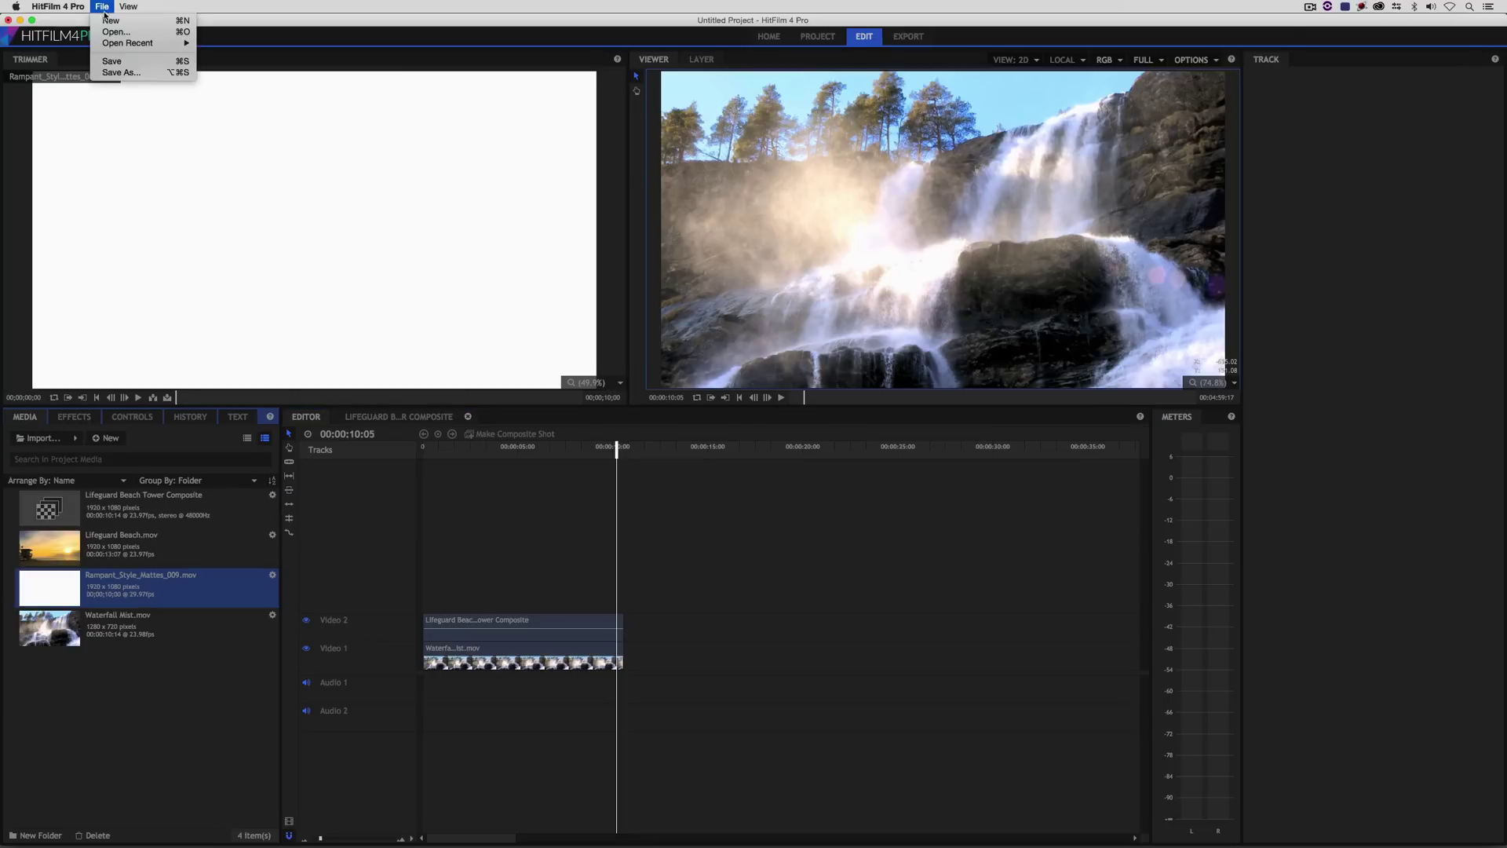
pyautogui.click(118, 21)
pyautogui.click(714, 441)
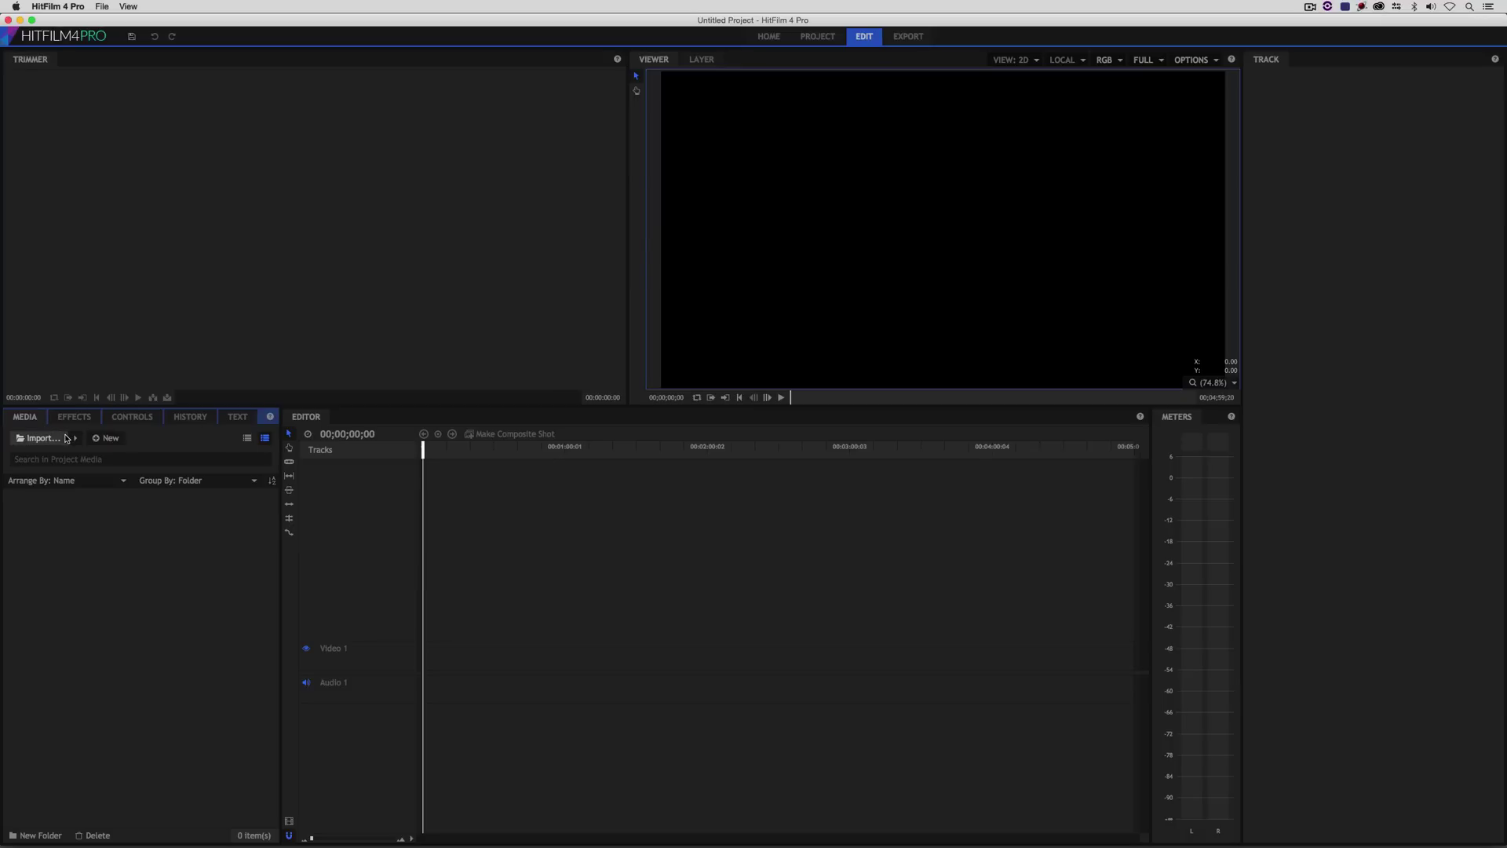
# Import Lifeguard Beach.mov, Waterfall Mist.mov and Rampant_4K_Matte_Transitions_015.mov from the RDT folder
pyautogui.click(42, 438)
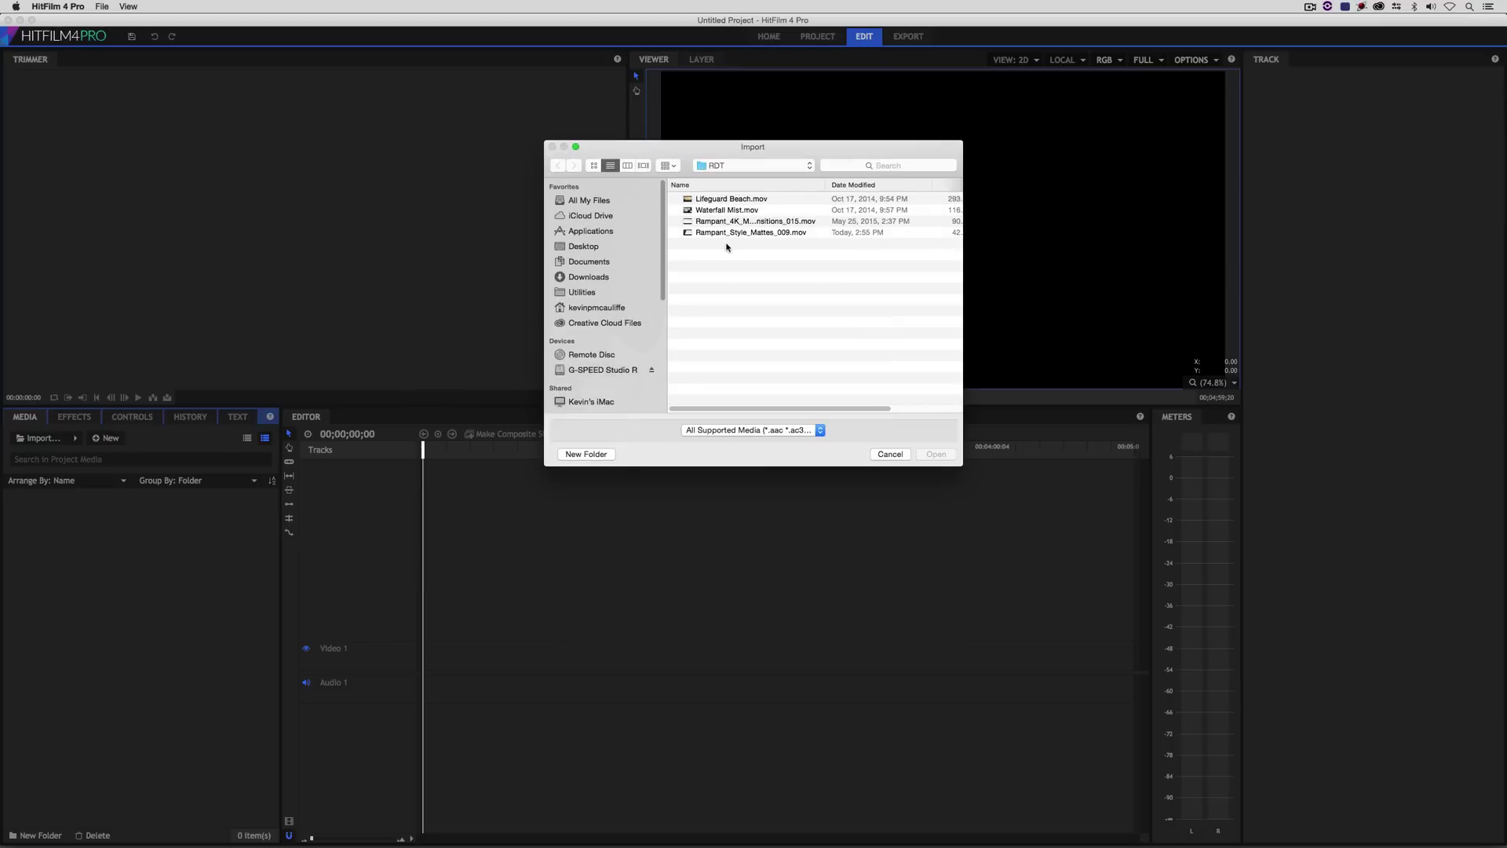
pyautogui.doubleClick(827, 184)
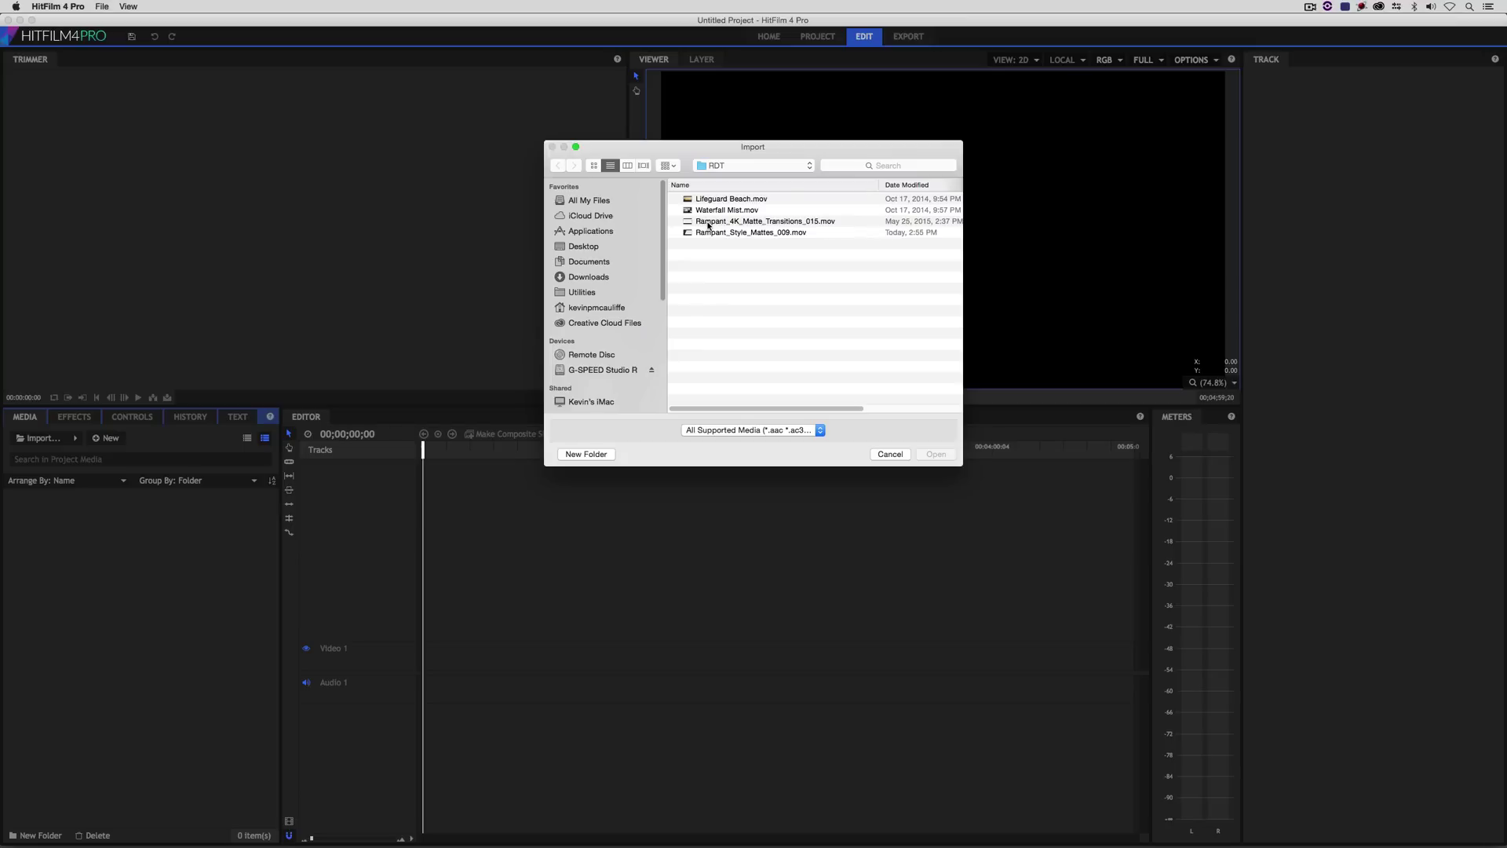
pyautogui.moveTo(716, 203); pyautogui.dragTo(716, 223)
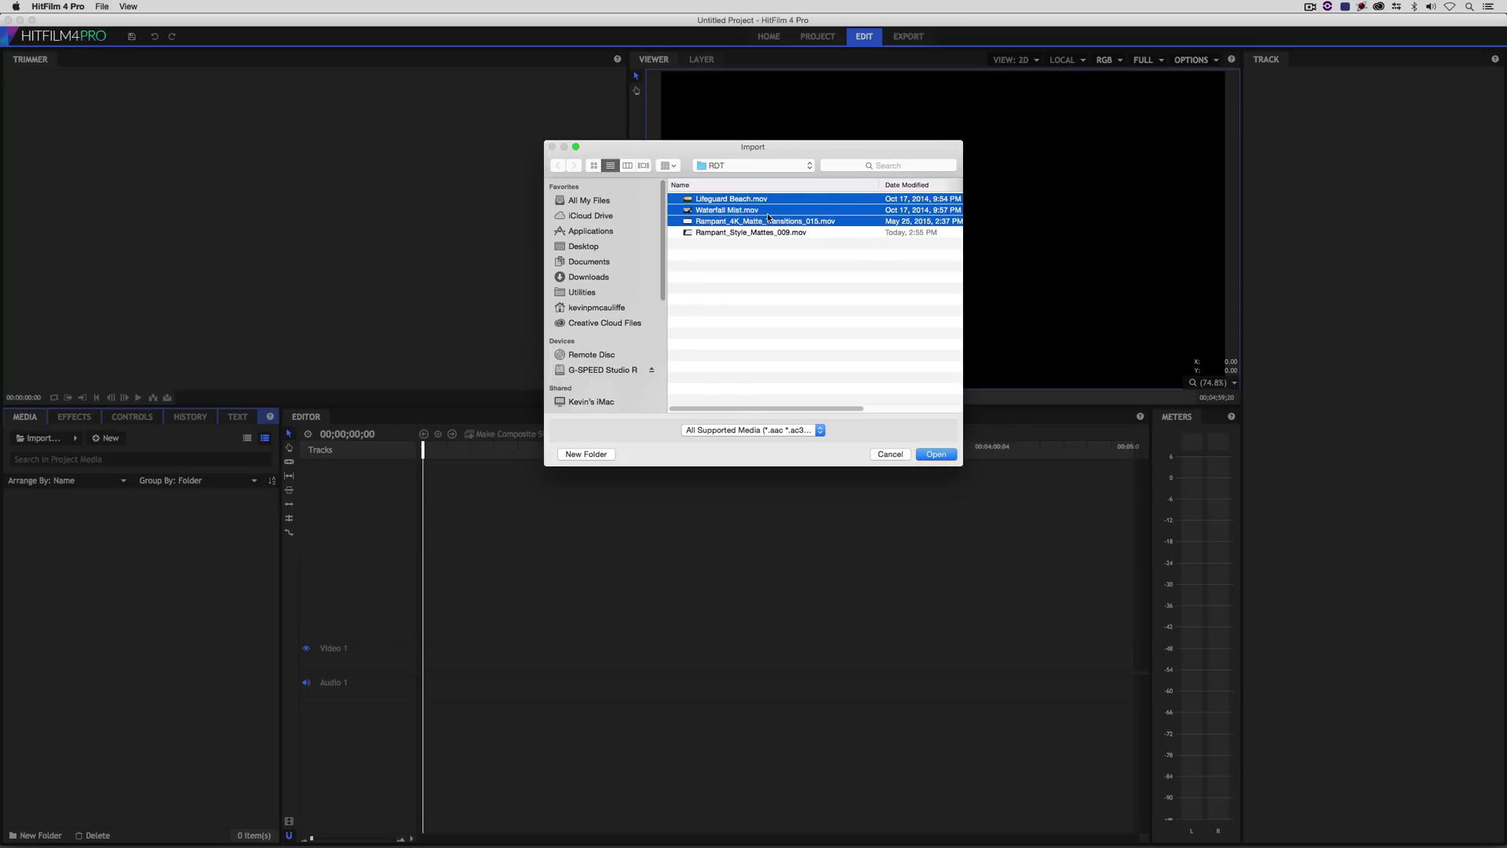
pyautogui.click(937, 454)
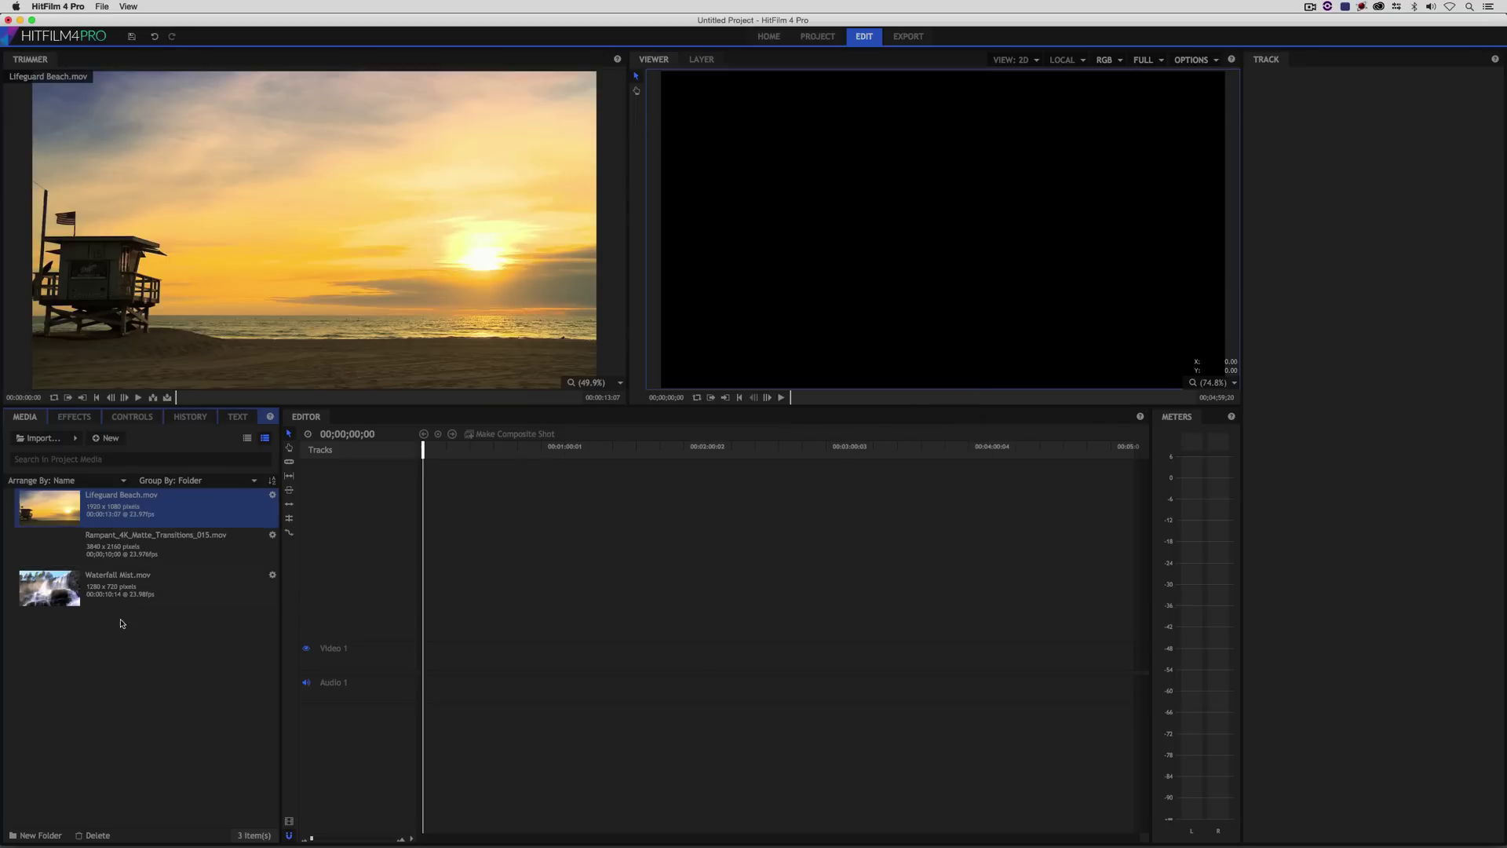
# Place Waterfall Mist.mov at the start of Video 1 and Lifeguard Beach.mov above it on Video 2 at 00:00:02:22
pyautogui.moveTo(118, 585); pyautogui.dragTo(430, 658)
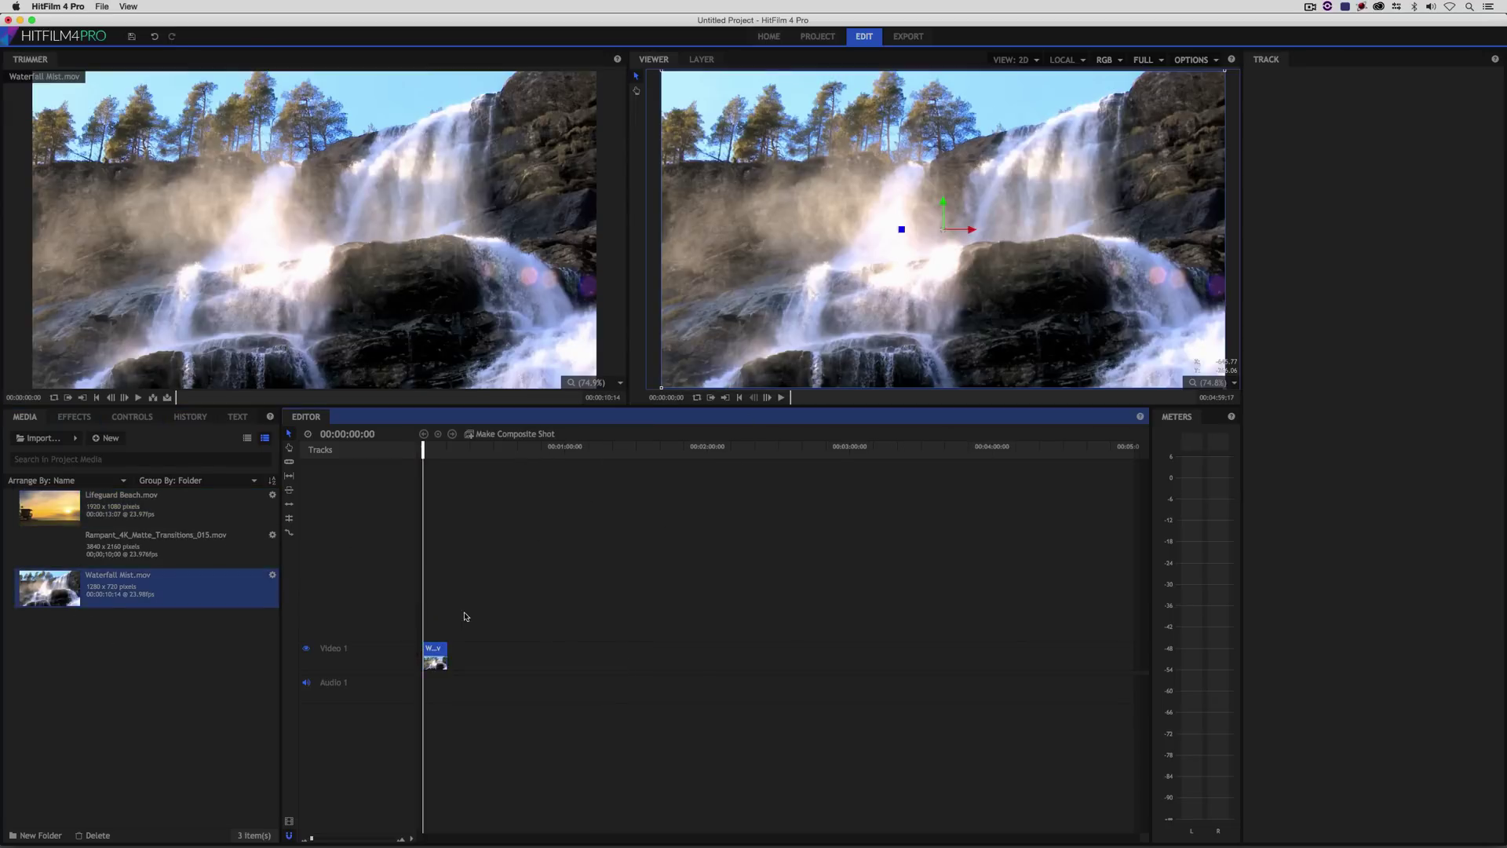
pyautogui.moveTo(323, 837); pyautogui.dragTo(325, 840)
pyautogui.moveTo(476, 449); pyautogui.dragTo(543, 474)
pyautogui.moveTo(93, 524); pyautogui.dragTo(546, 612)
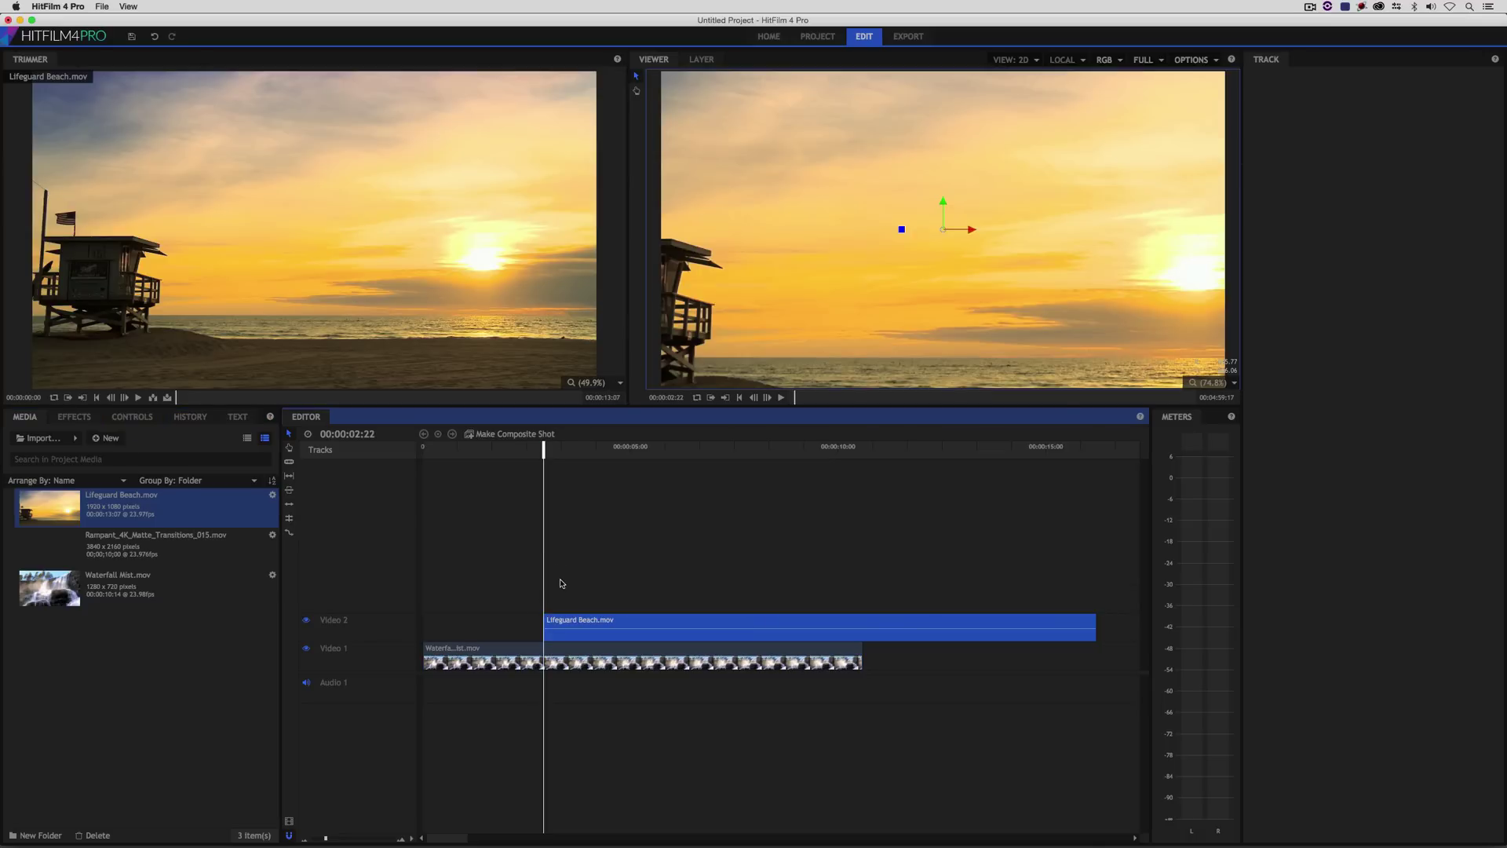
# Make a composite shot named Lifeguard Beach Composite Shot from the Lifeguard Beach clip, using the selected clip's properties
pyautogui.rightClick(632, 623)
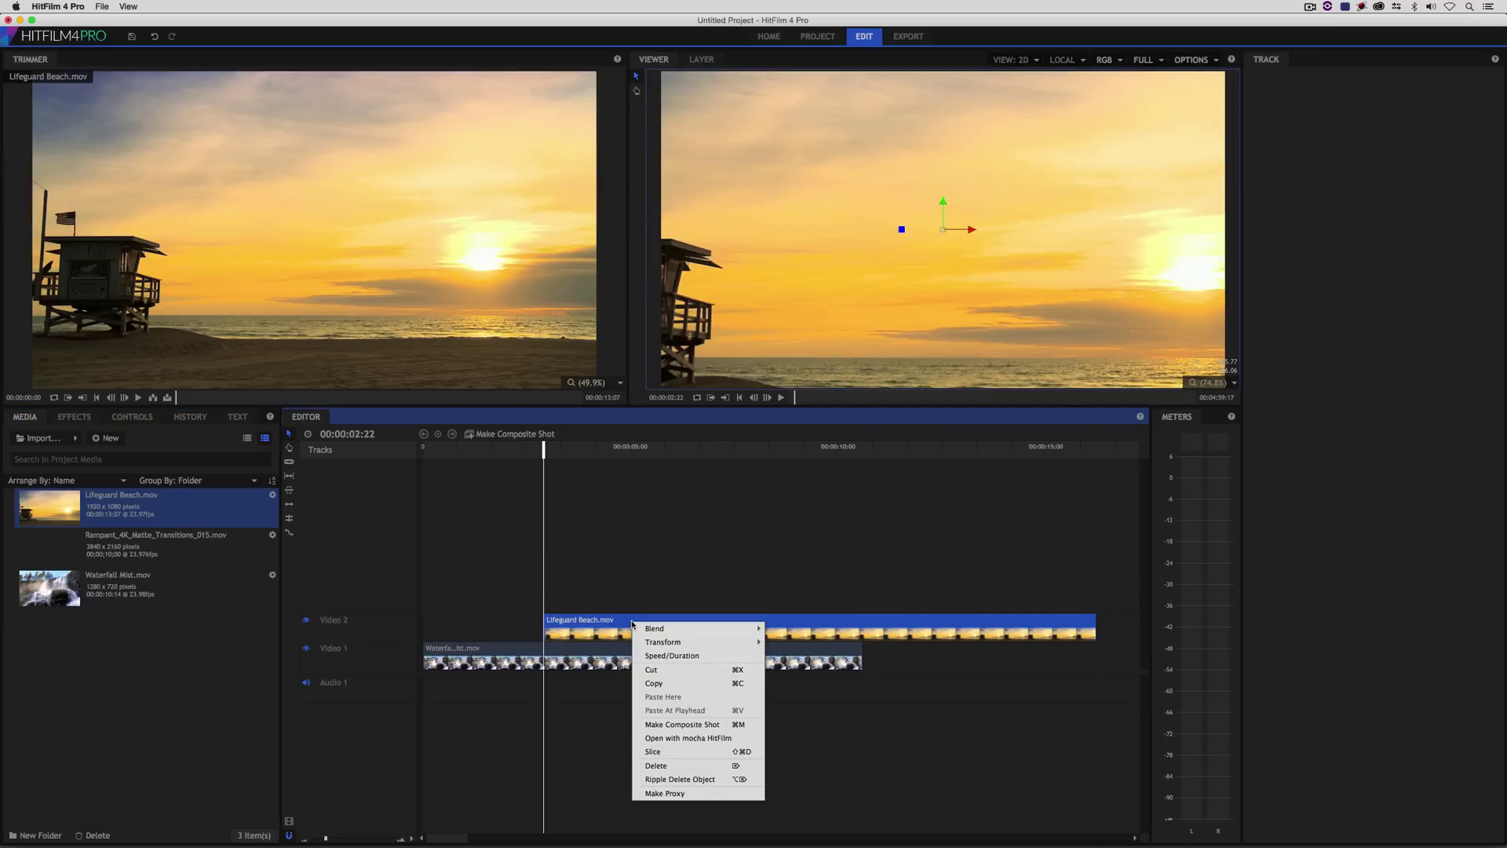
pyautogui.click(682, 723)
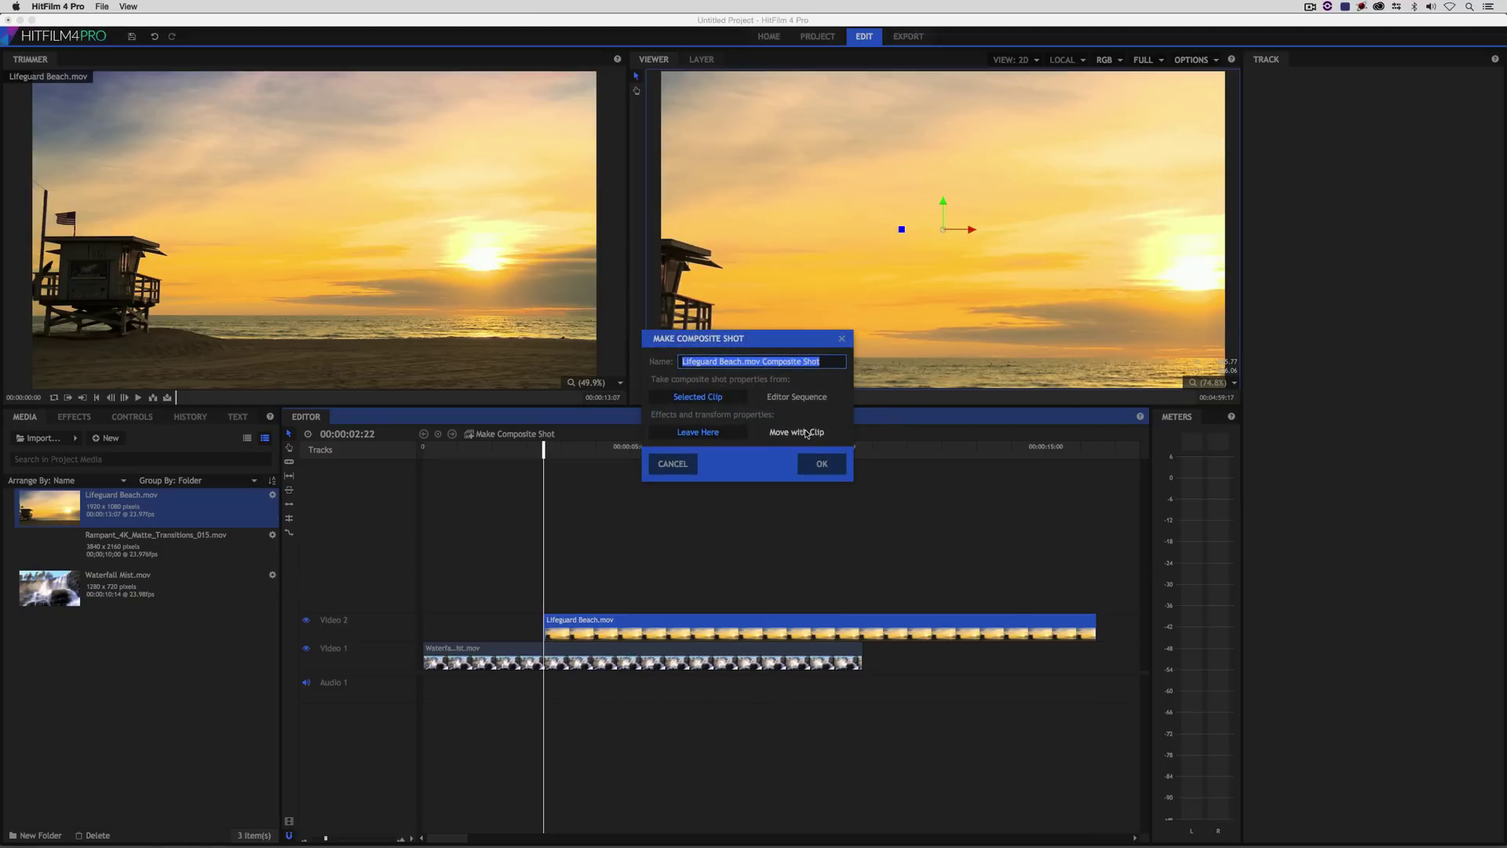
pyautogui.click(761, 362)
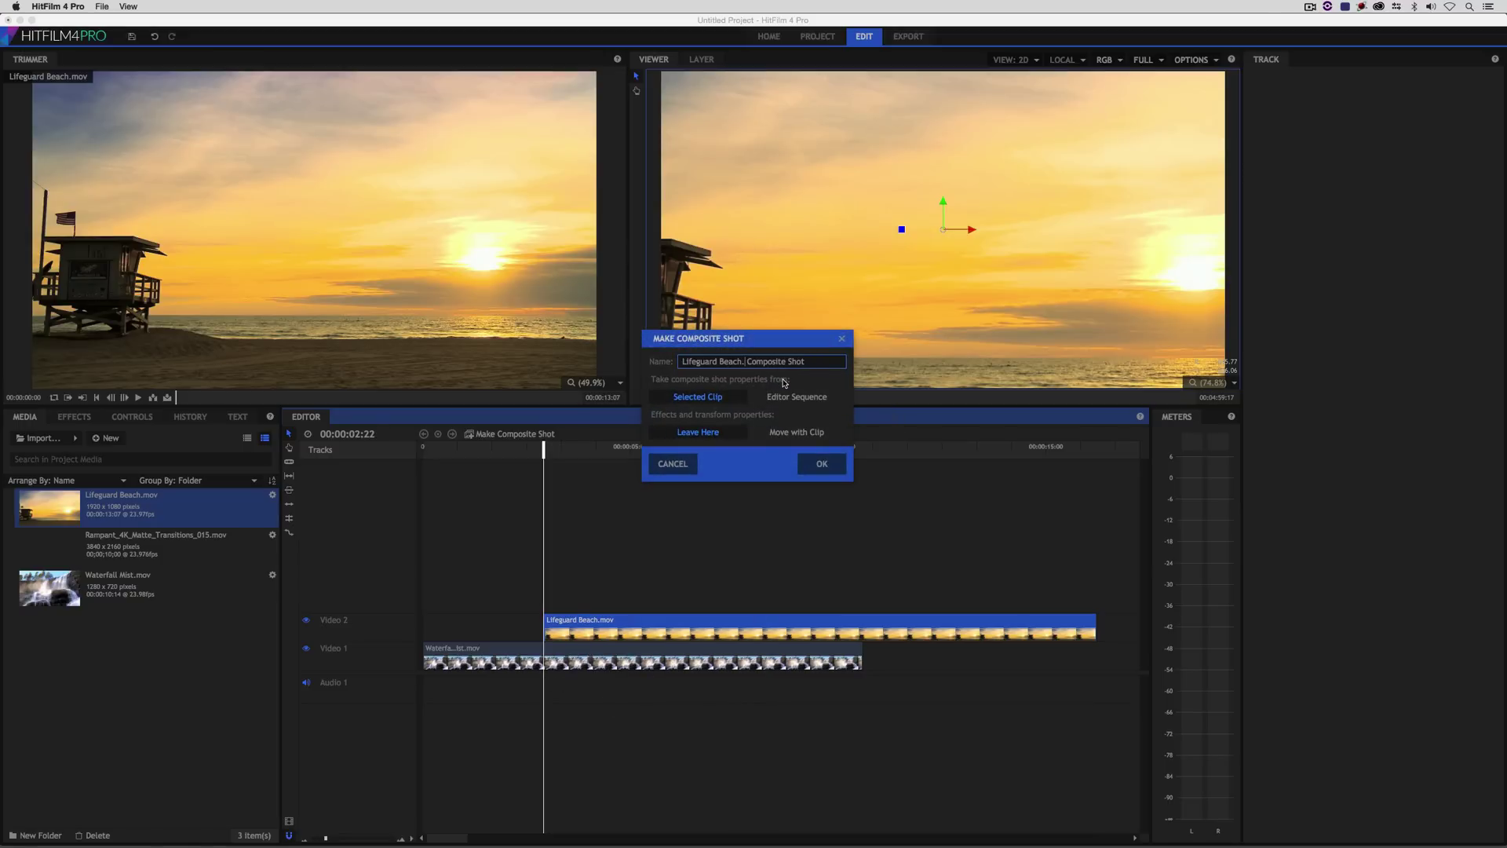
pyautogui.click(822, 463)
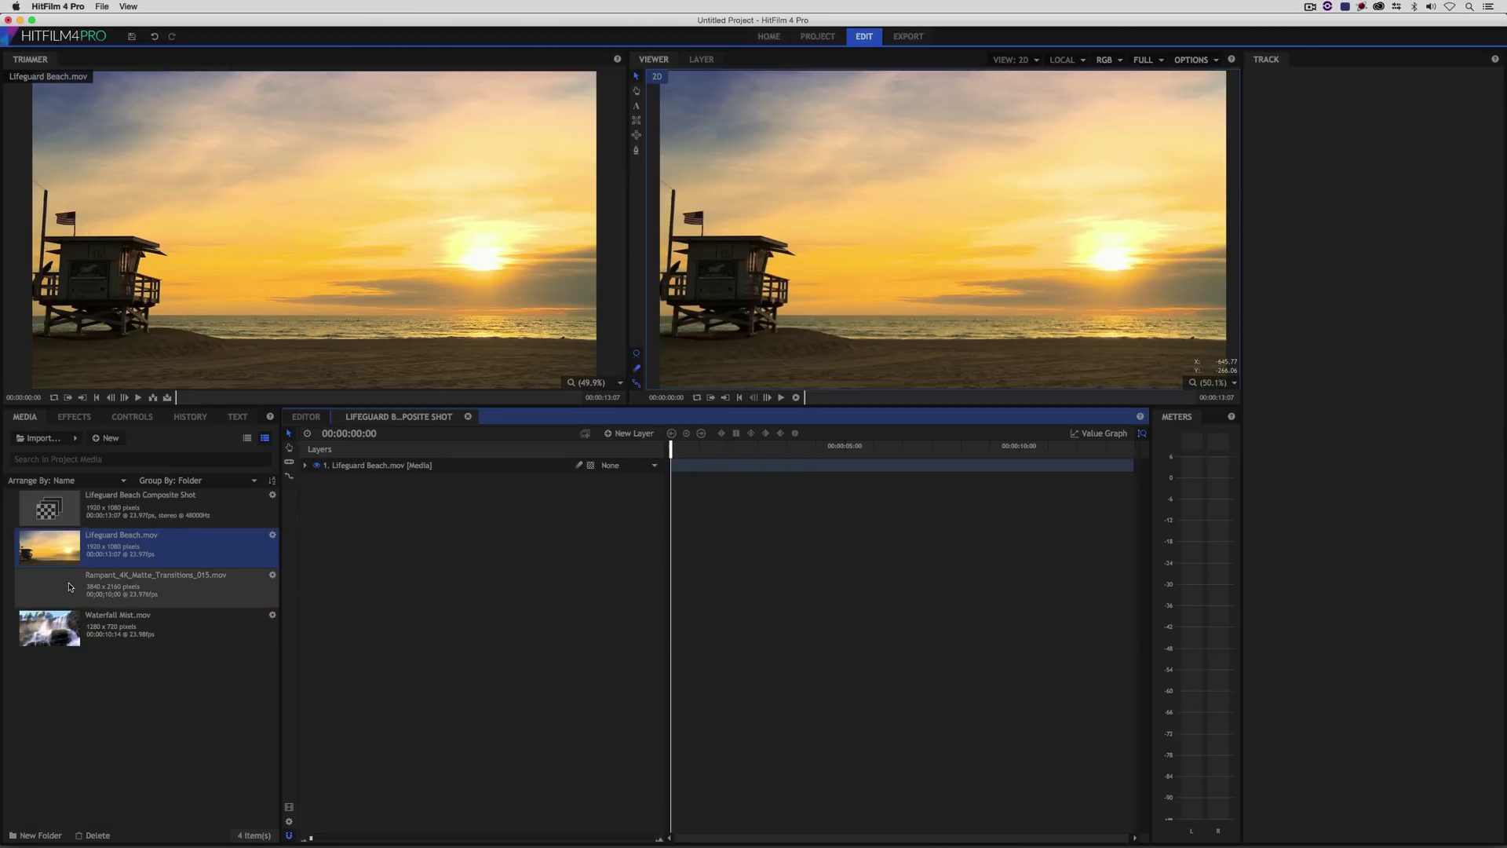
# Add Rampant_4K_Matte_Transitions_015.mov as a layer above Lifeguard Beach and scale it to 53%
pyautogui.moveTo(48, 592); pyautogui.dragTo(459, 463)
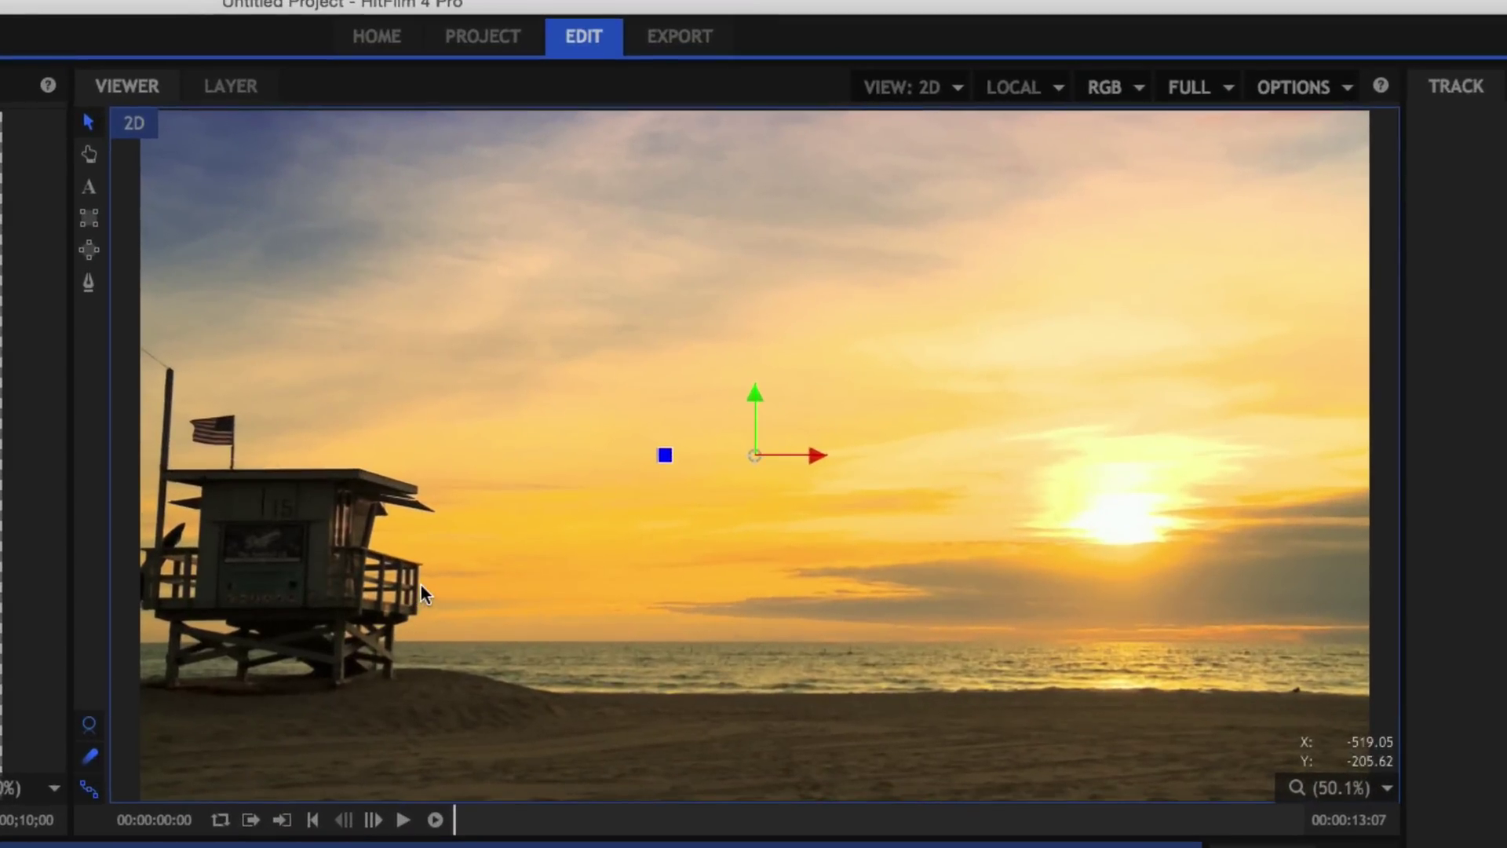
pyautogui.scroll(-5, 421, 594)
pyautogui.scroll(2, 421, 585)
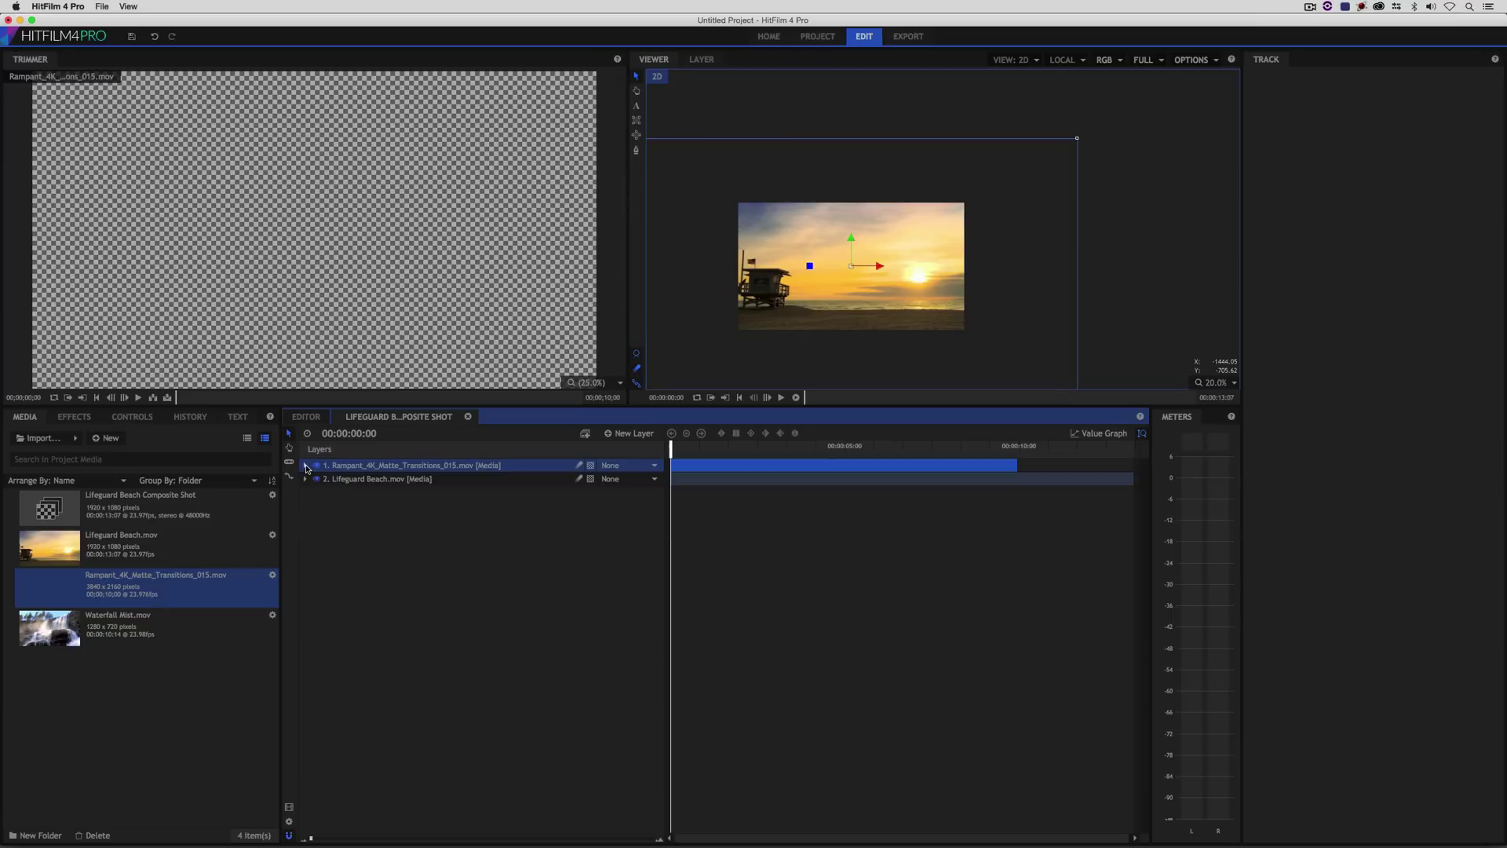
pyautogui.click(0, 847)
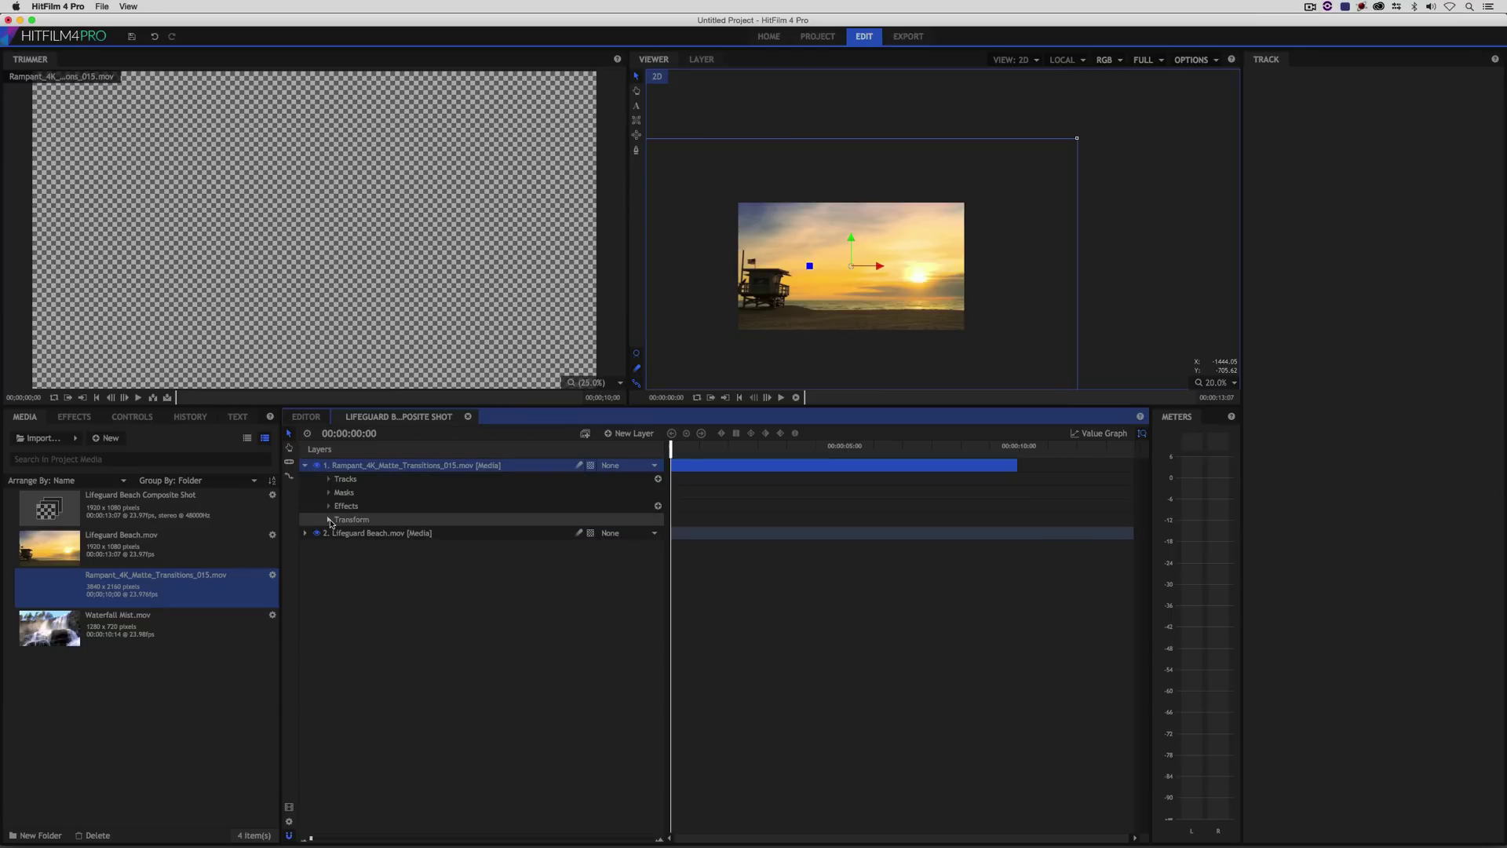
pyautogui.click(330, 519)
pyautogui.moveTo(616, 573); pyautogui.dragTo(550, 573)
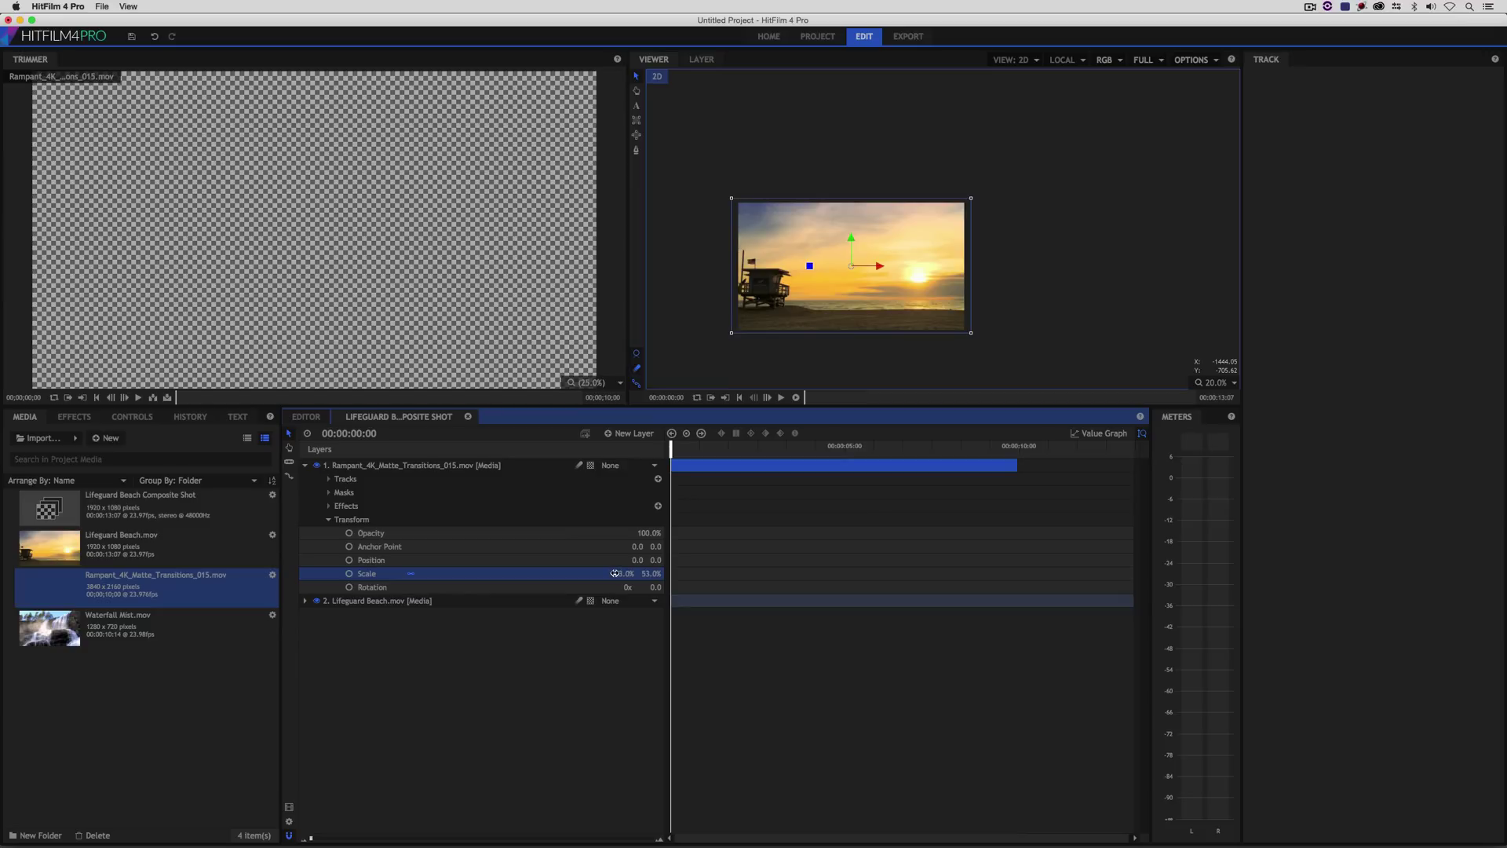
# Play the matte transition from the start to examine its shapes, fit the viewer, and park the playhead at 00:00:00:19
pyautogui.press('space')
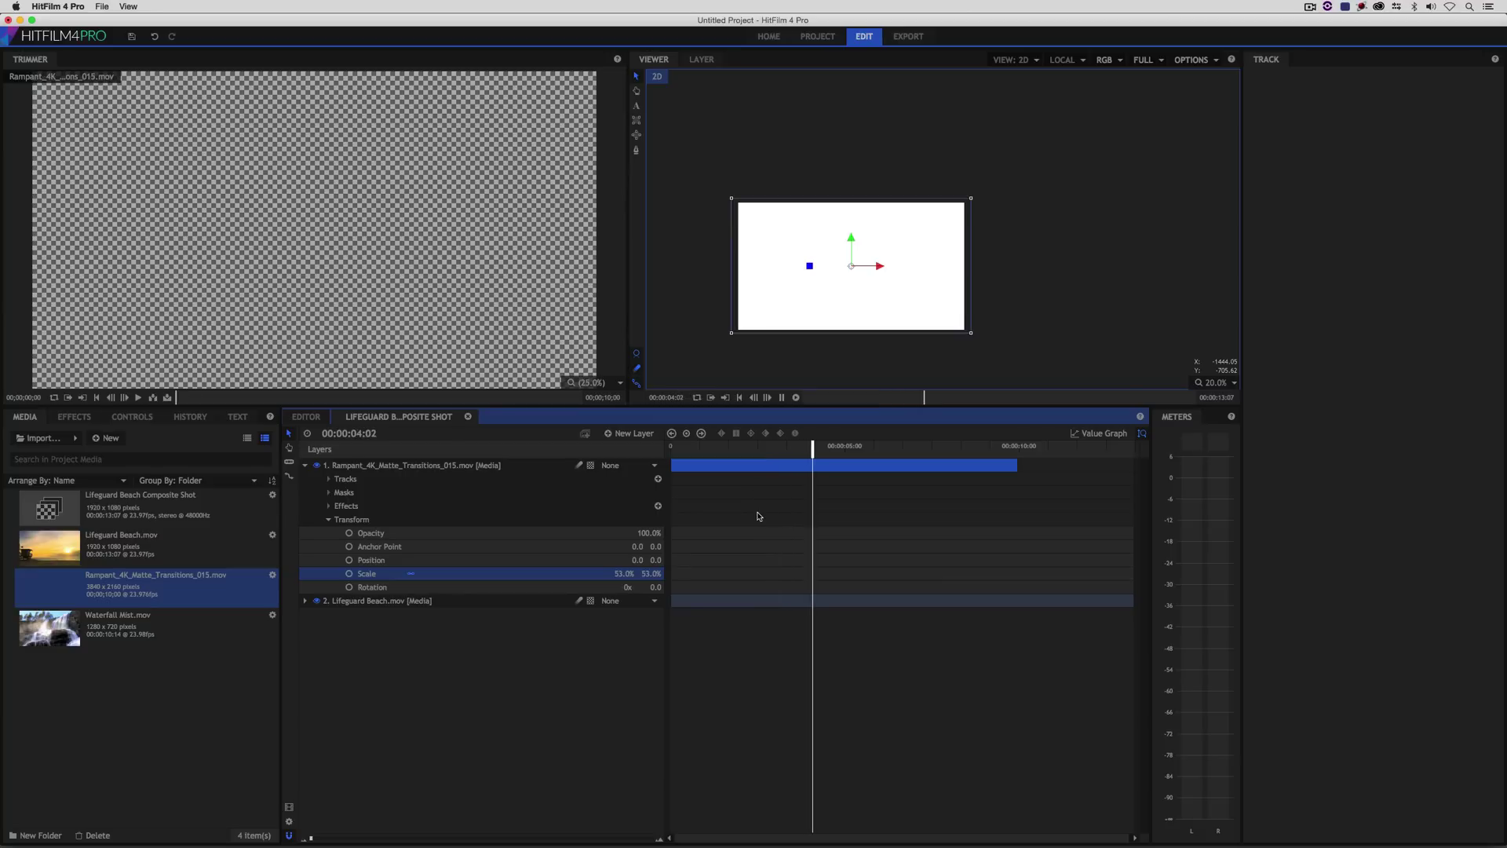
pyautogui.moveTo(844, 453); pyautogui.dragTo(659, 456)
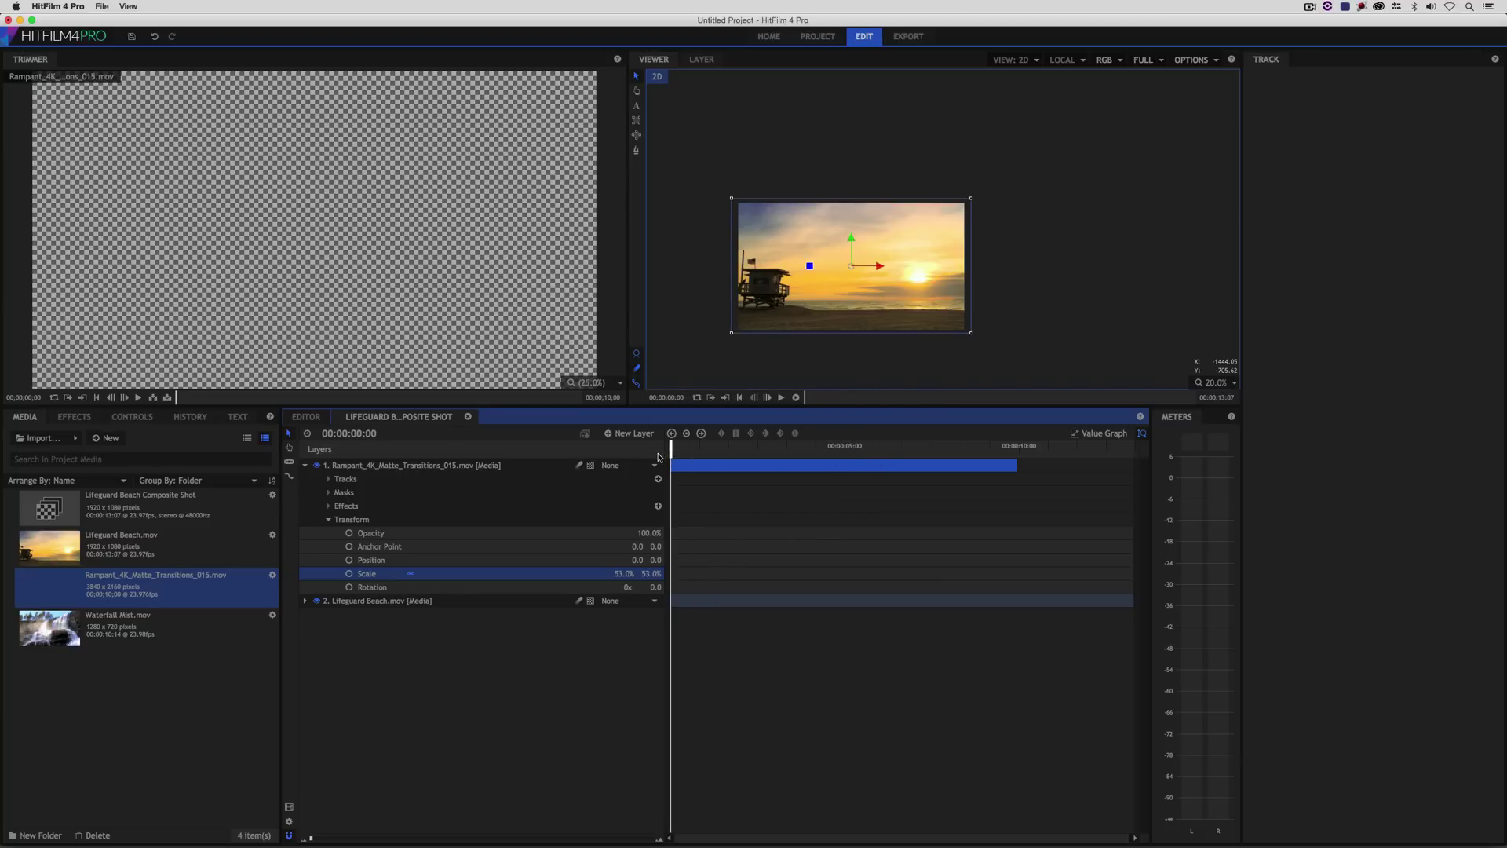
pyautogui.press('space')
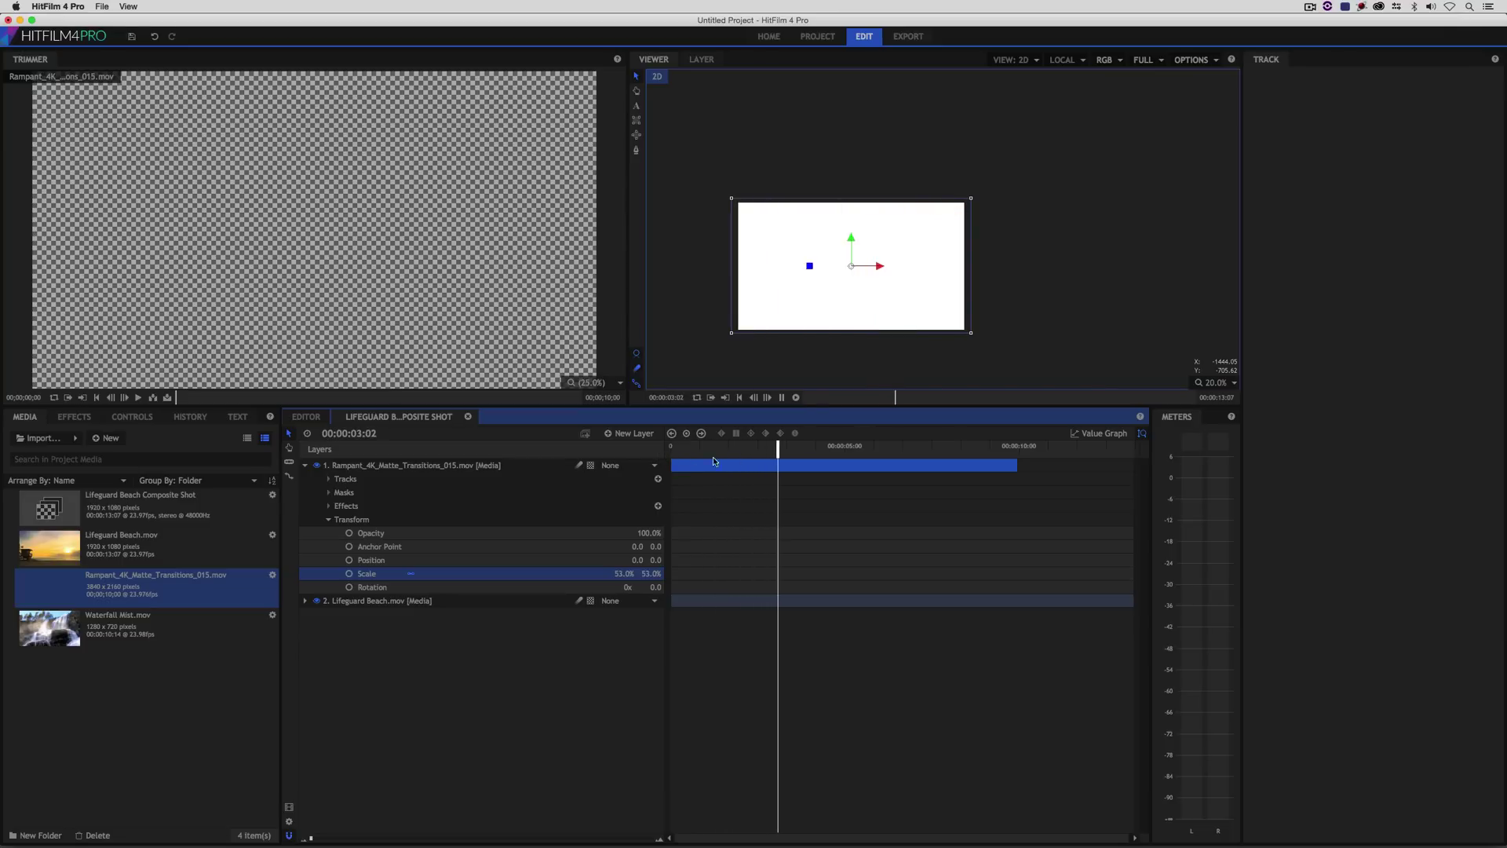
pyautogui.moveTo(801, 453); pyautogui.dragTo(634, 459)
pyautogui.press('space')
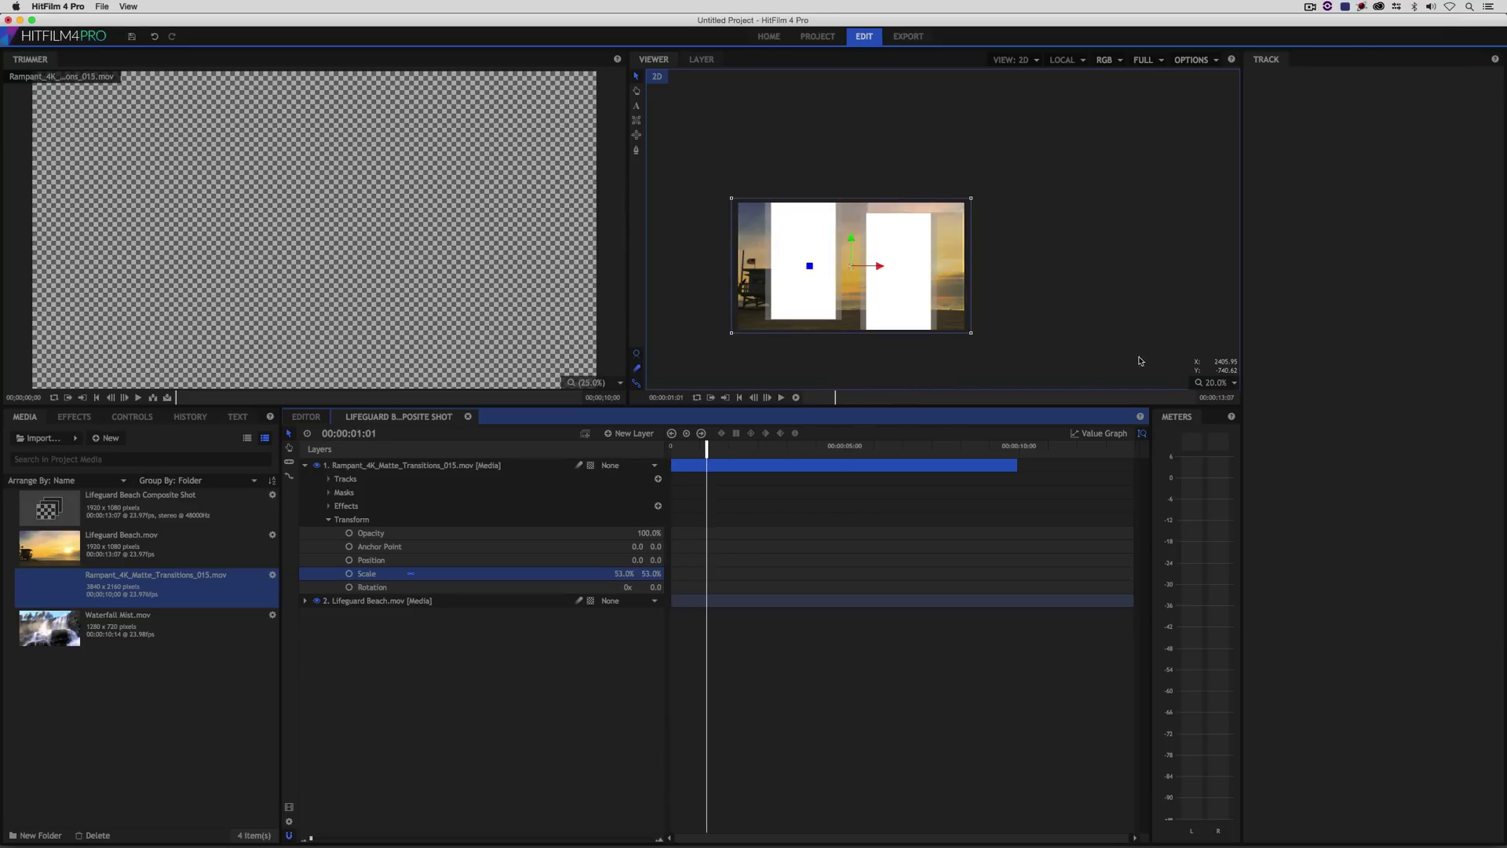
pyautogui.click(1215, 384)
pyautogui.click(1221, 504)
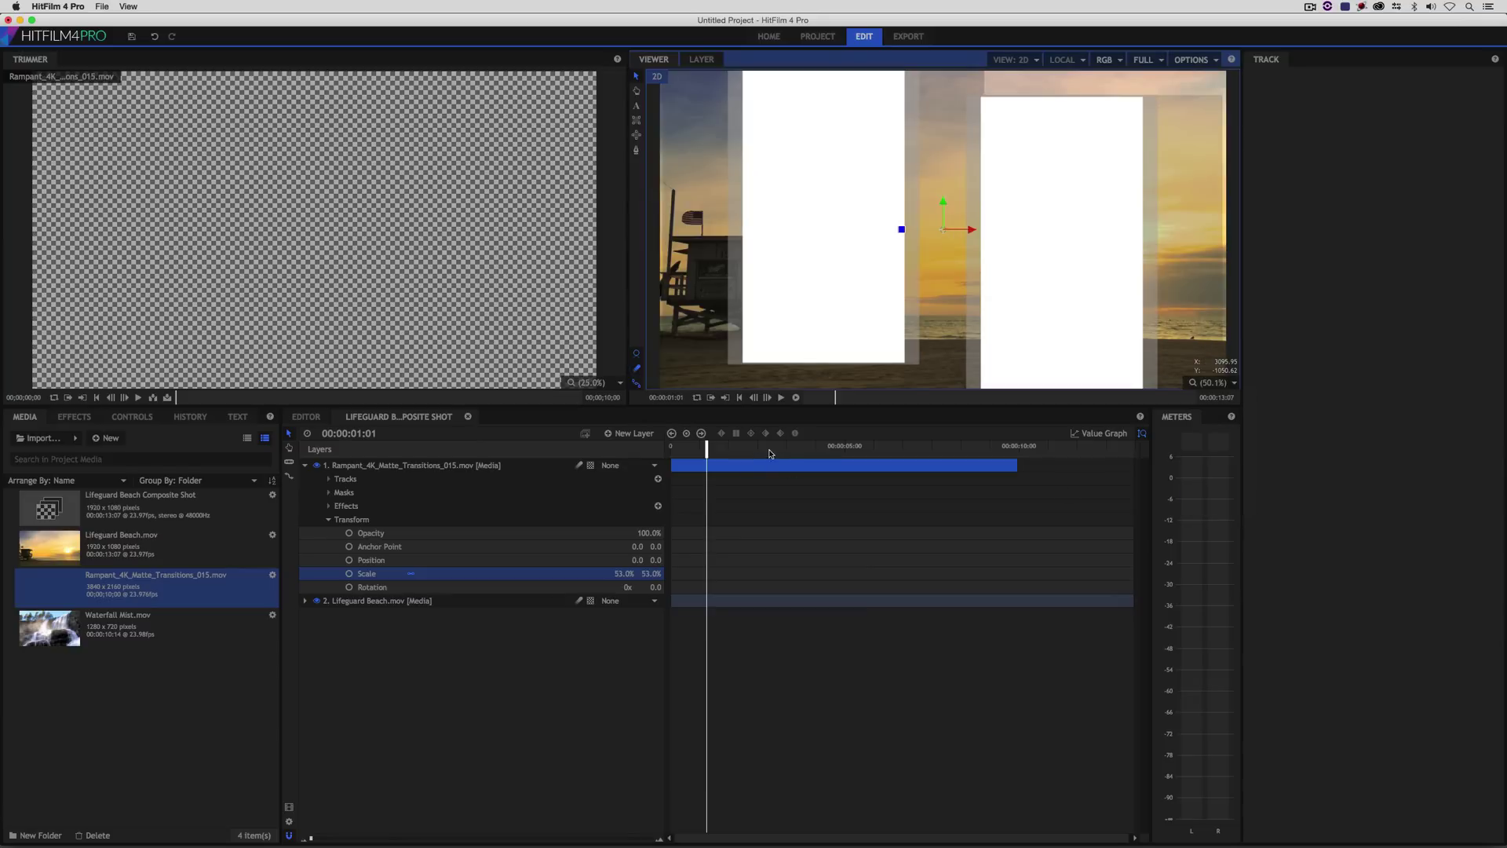
pyautogui.click(697, 448)
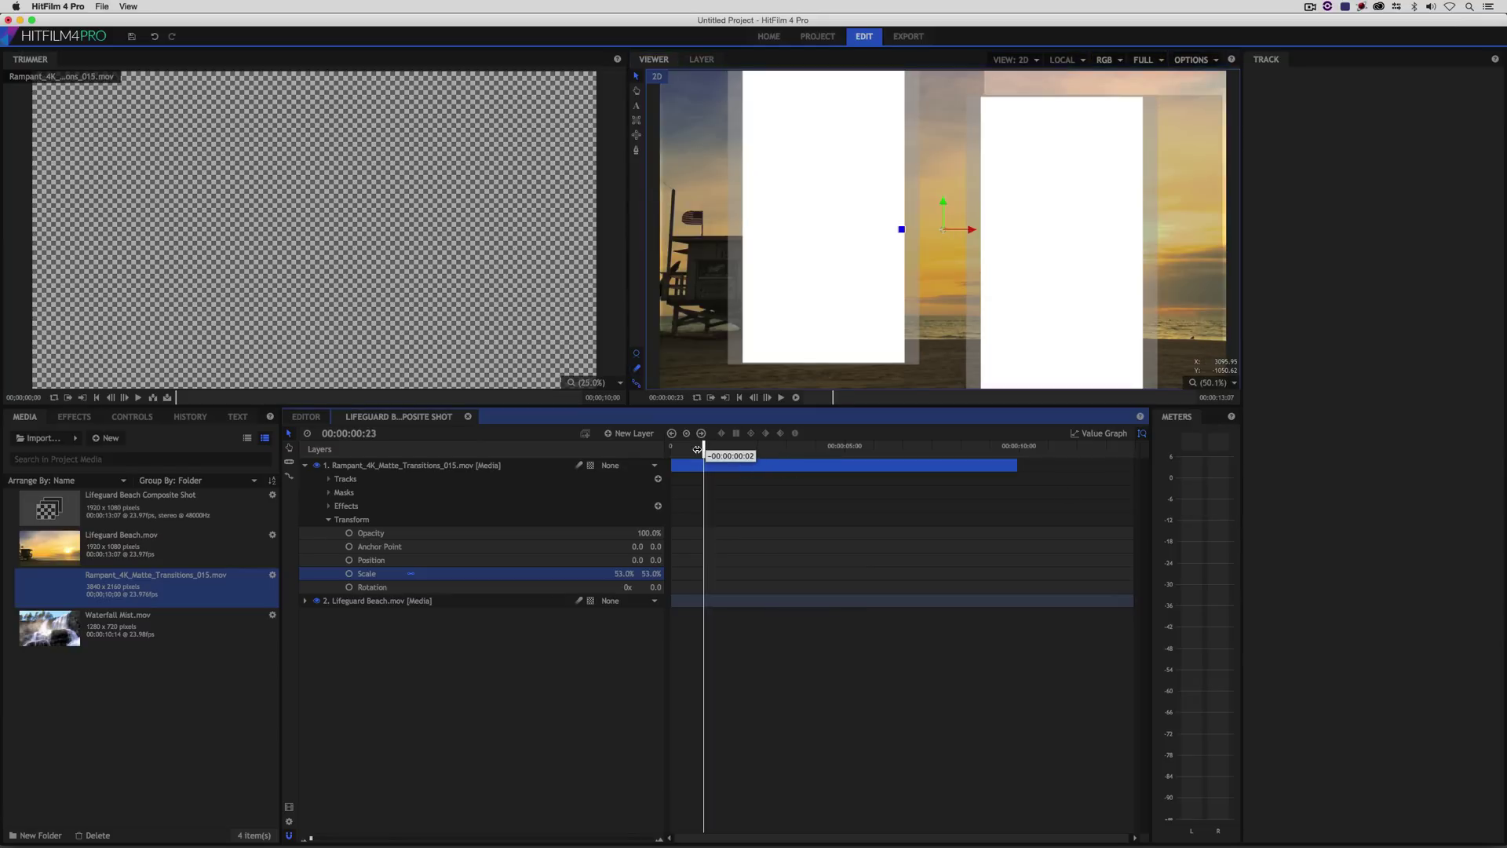
# Find the Set Matte effect and apply it to the Lifeguard Beach layer
pyautogui.click(76, 419)
pyautogui.click(75, 439)
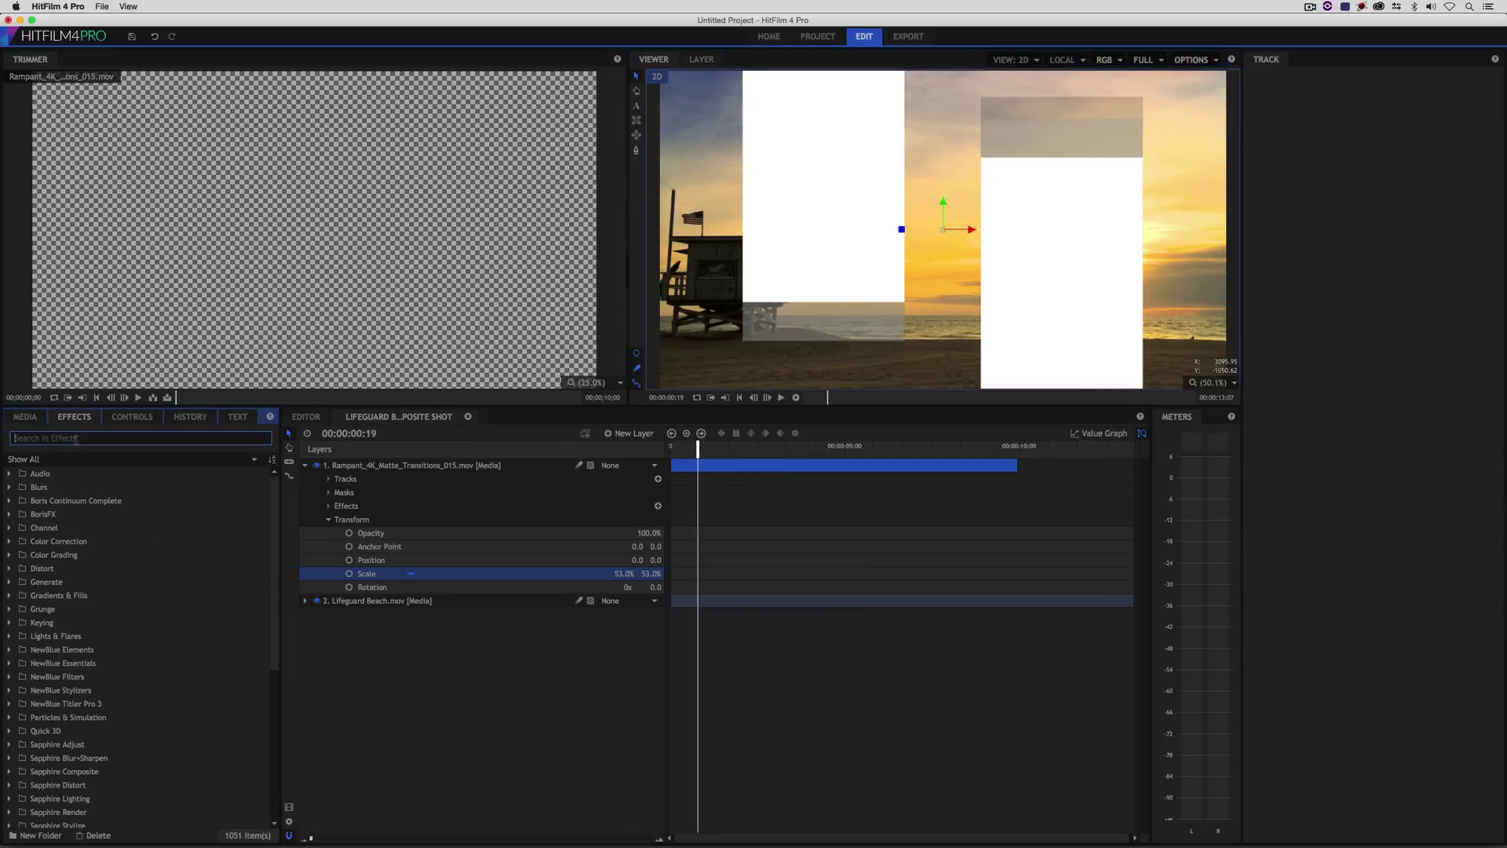
pyautogui.write('set matte')
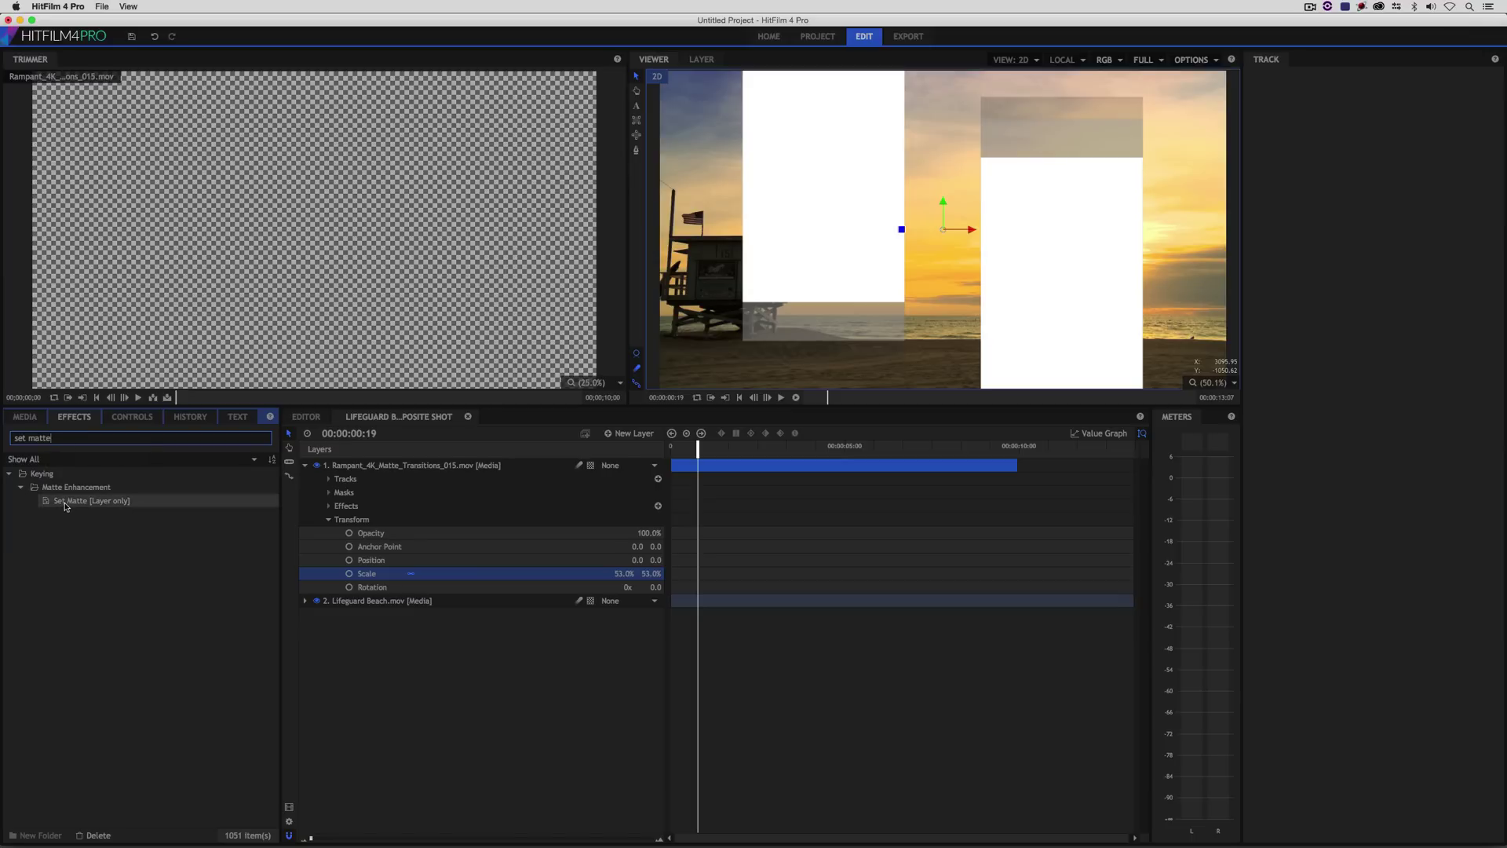
pyautogui.moveTo(66, 501); pyautogui.dragTo(406, 509)
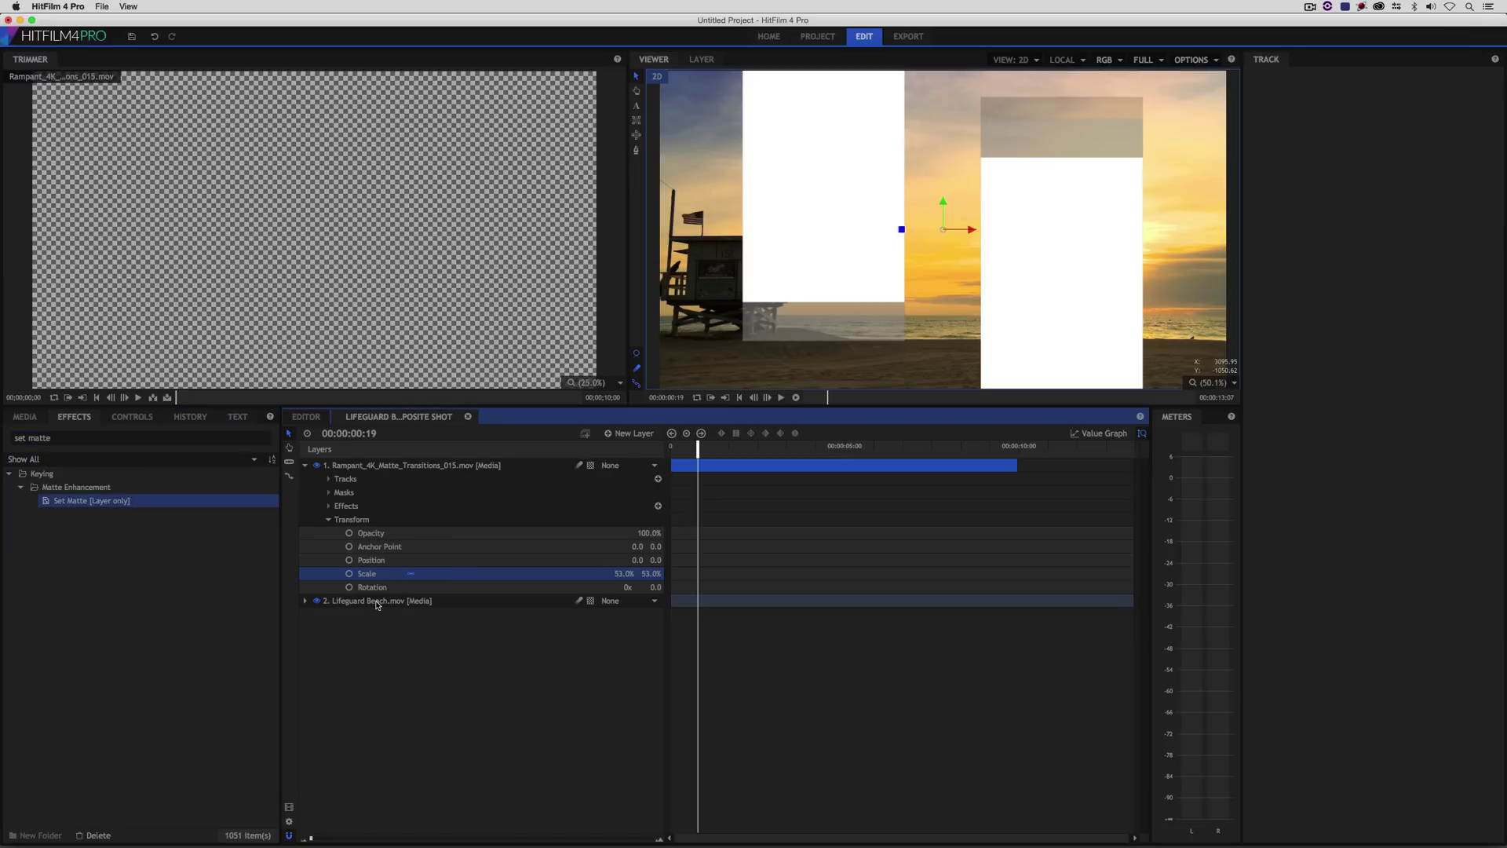
pyautogui.moveTo(376, 603); pyautogui.dragTo(377, 603)
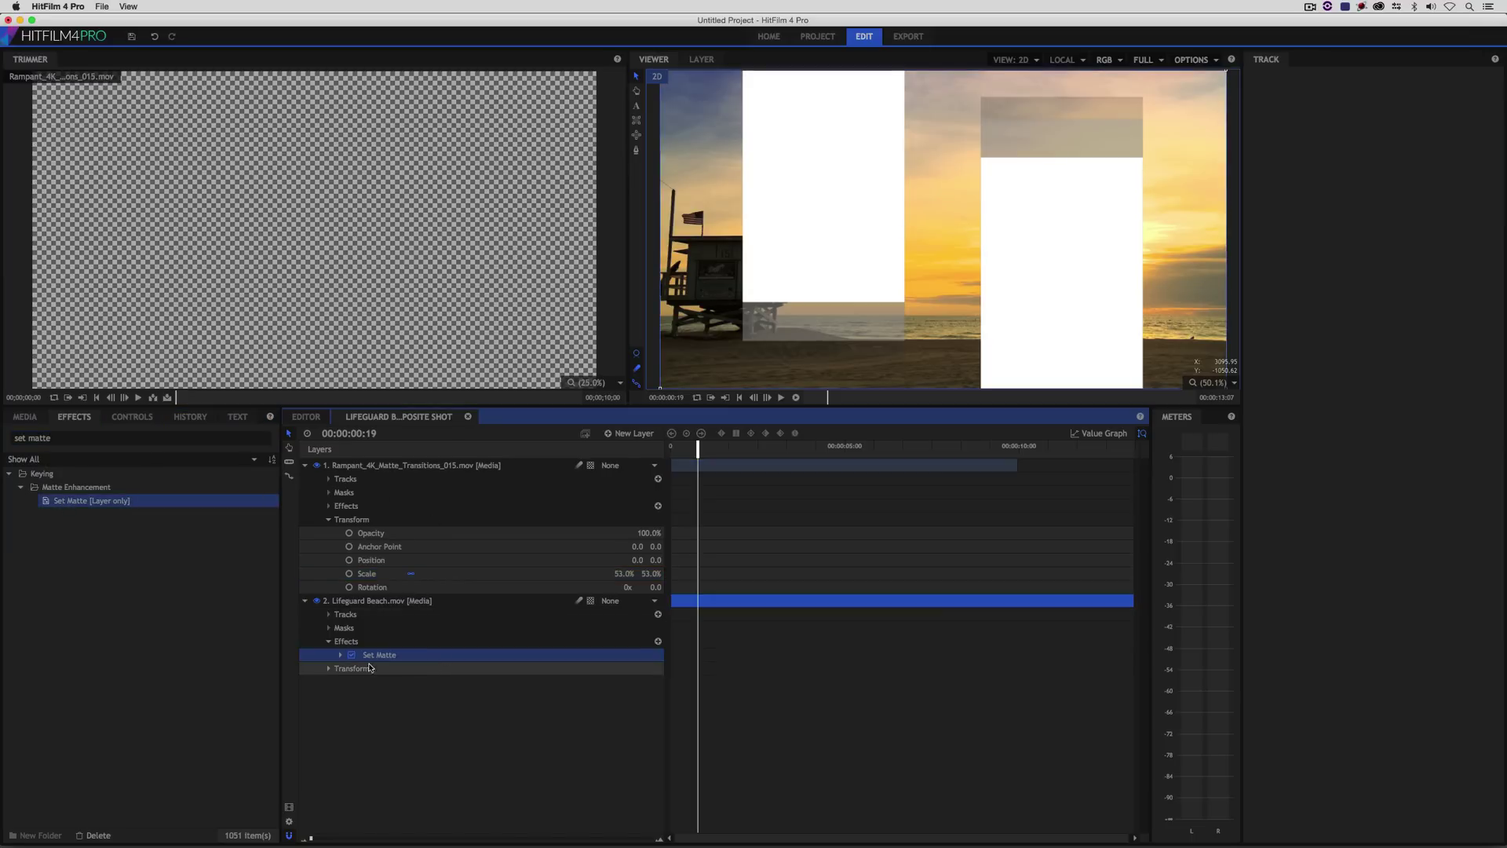
# Set the Set Matte source layer to Rampant_4K_Matte_Transitions_015.mov and play the composite from the start
pyautogui.click(341, 655)
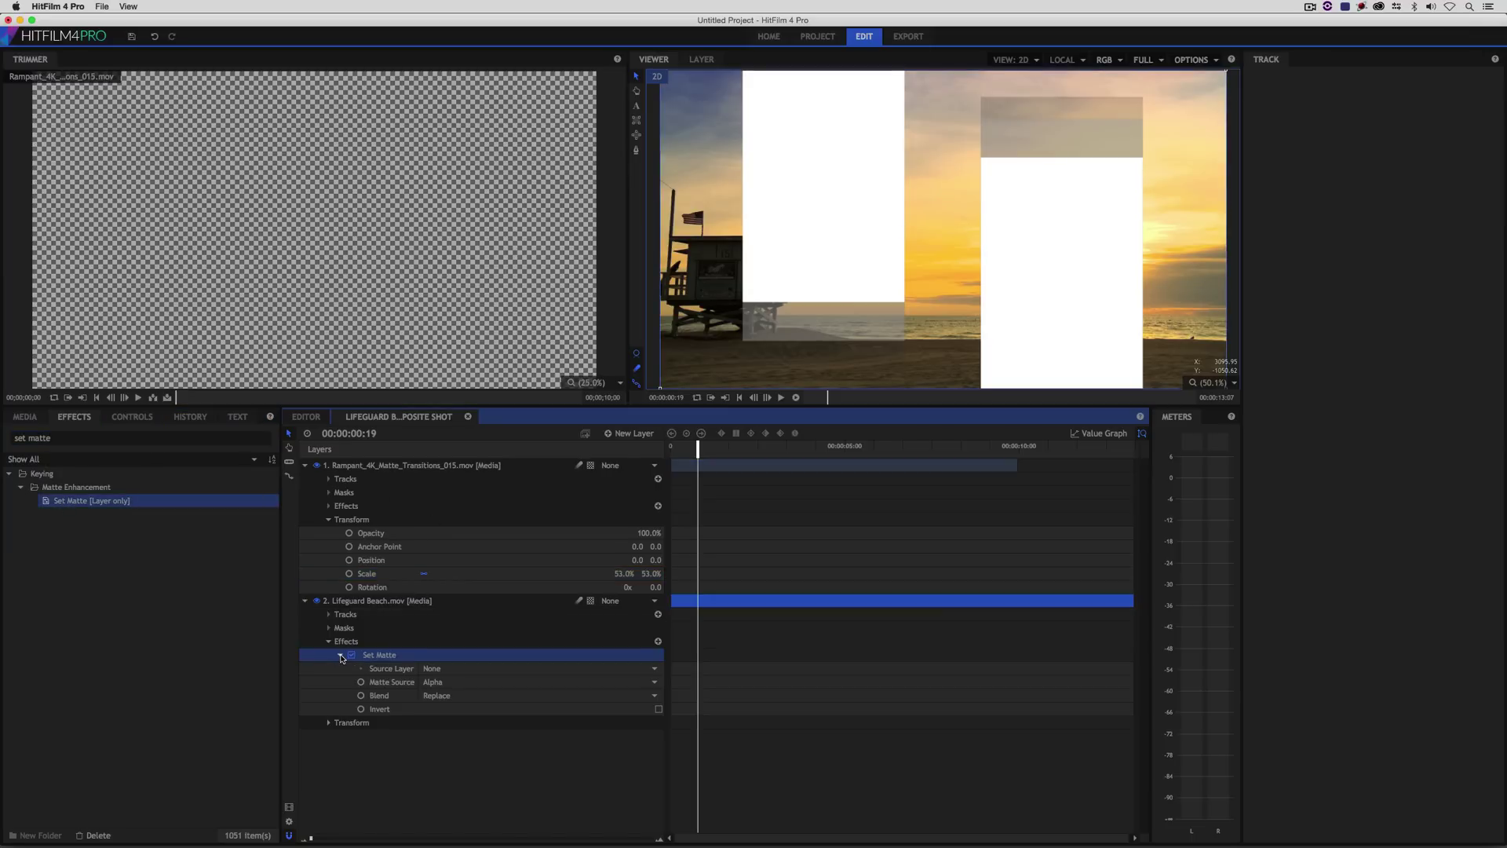
pyautogui.click(448, 670)
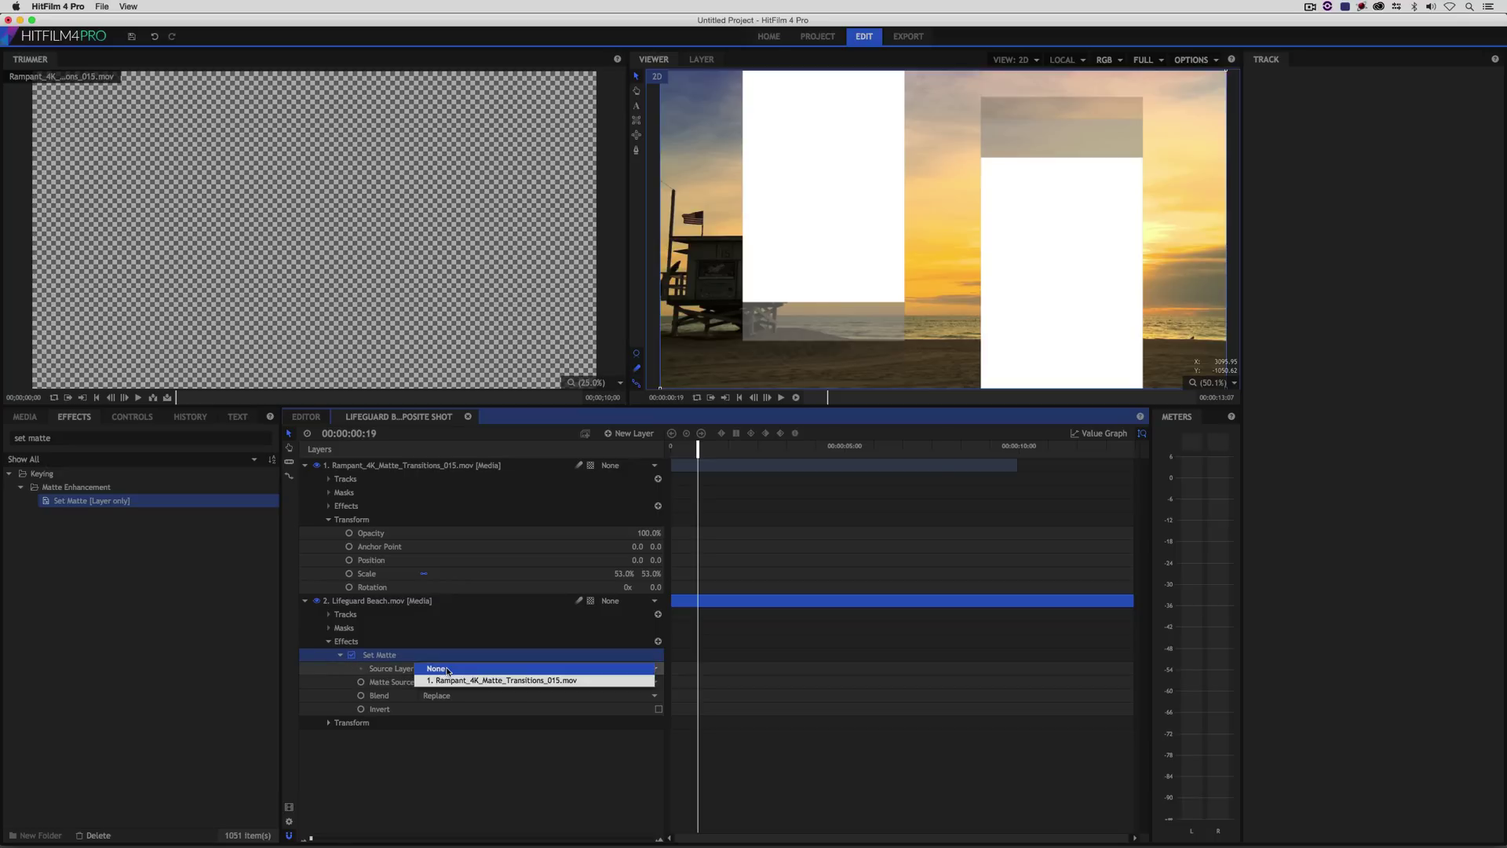
pyautogui.click(456, 680)
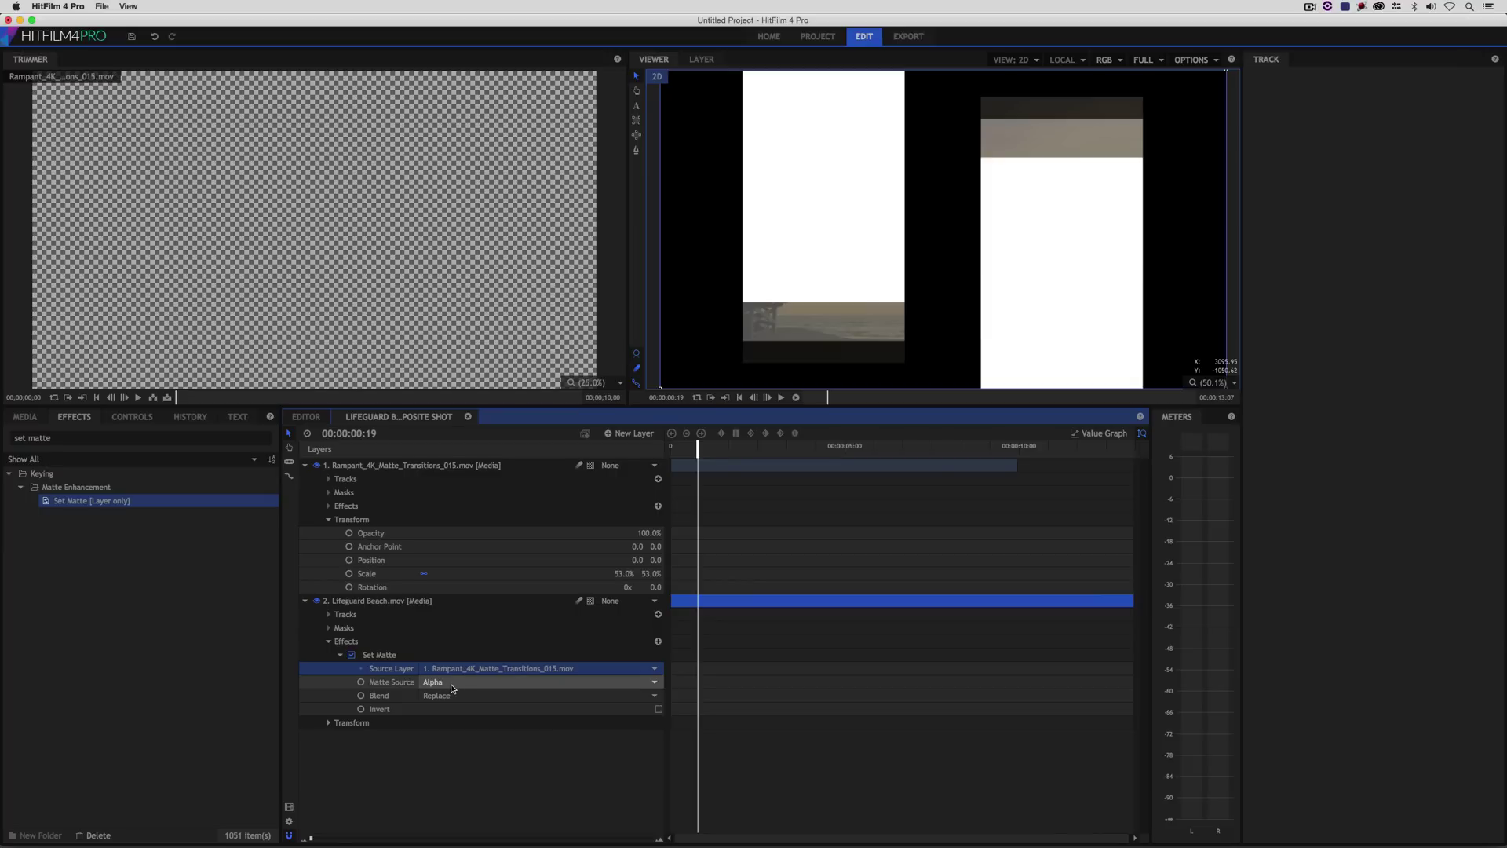
pyautogui.moveTo(698, 452); pyautogui.dragTo(639, 457)
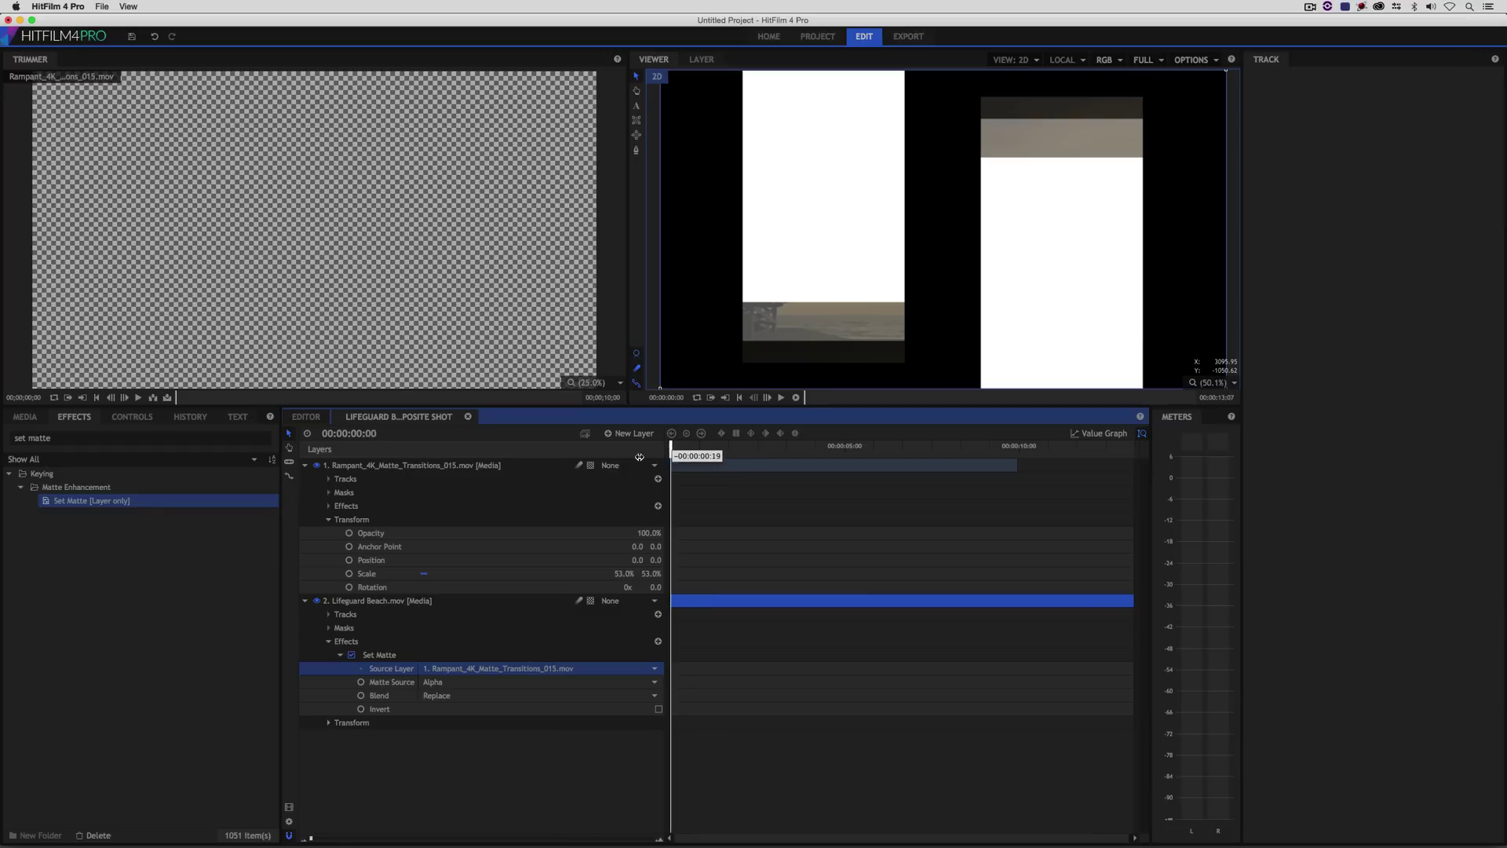
pyautogui.press('space')
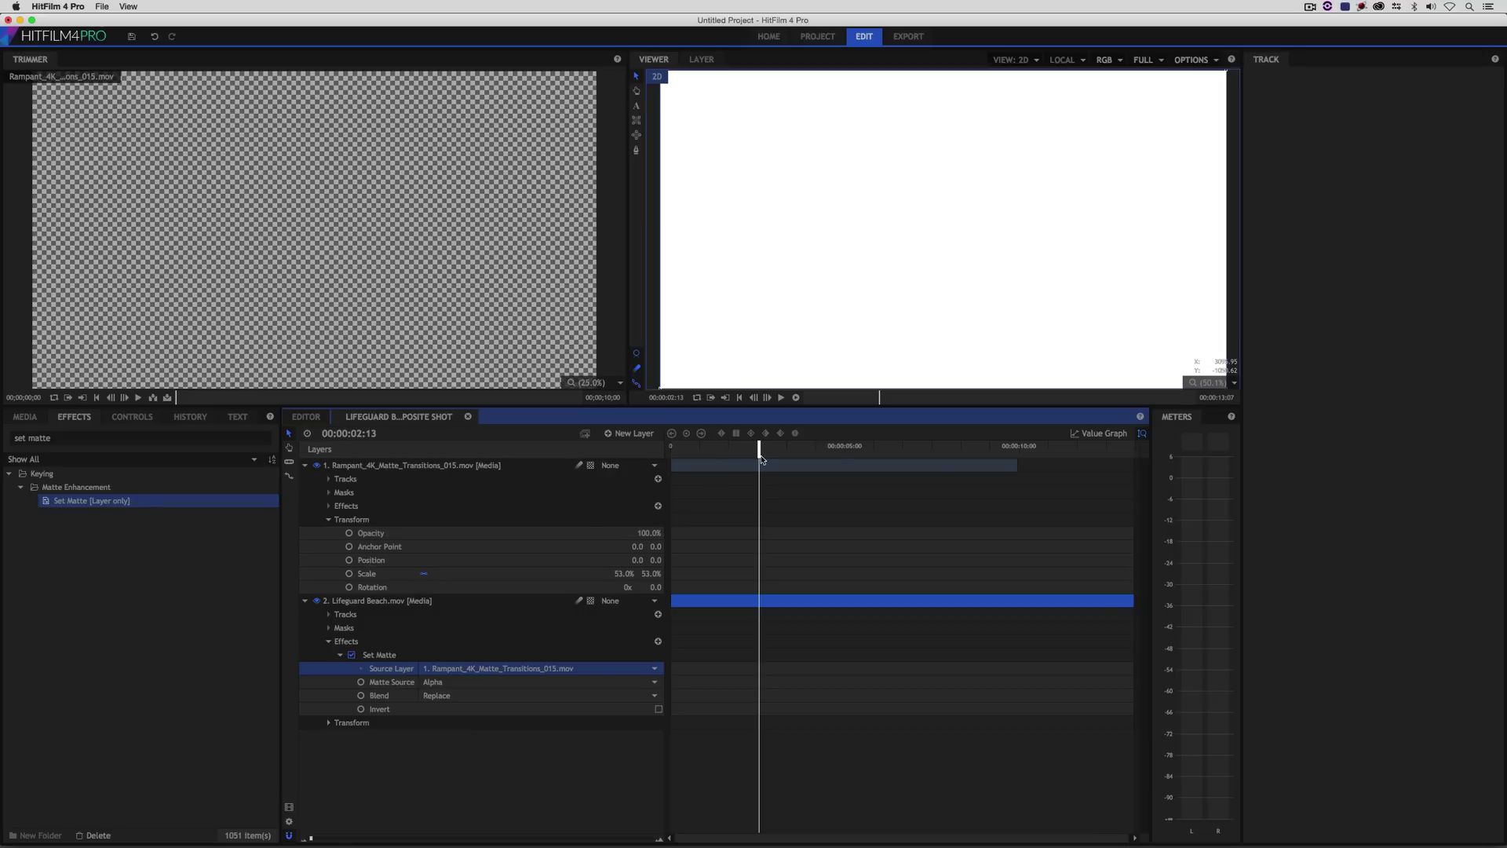
# Replay the composite, hide the Rampant_4K_Matte_Transitions_015.mov layer, and play the matted beach from the start
pyautogui.moveTo(759, 447); pyautogui.dragTo(643, 449)
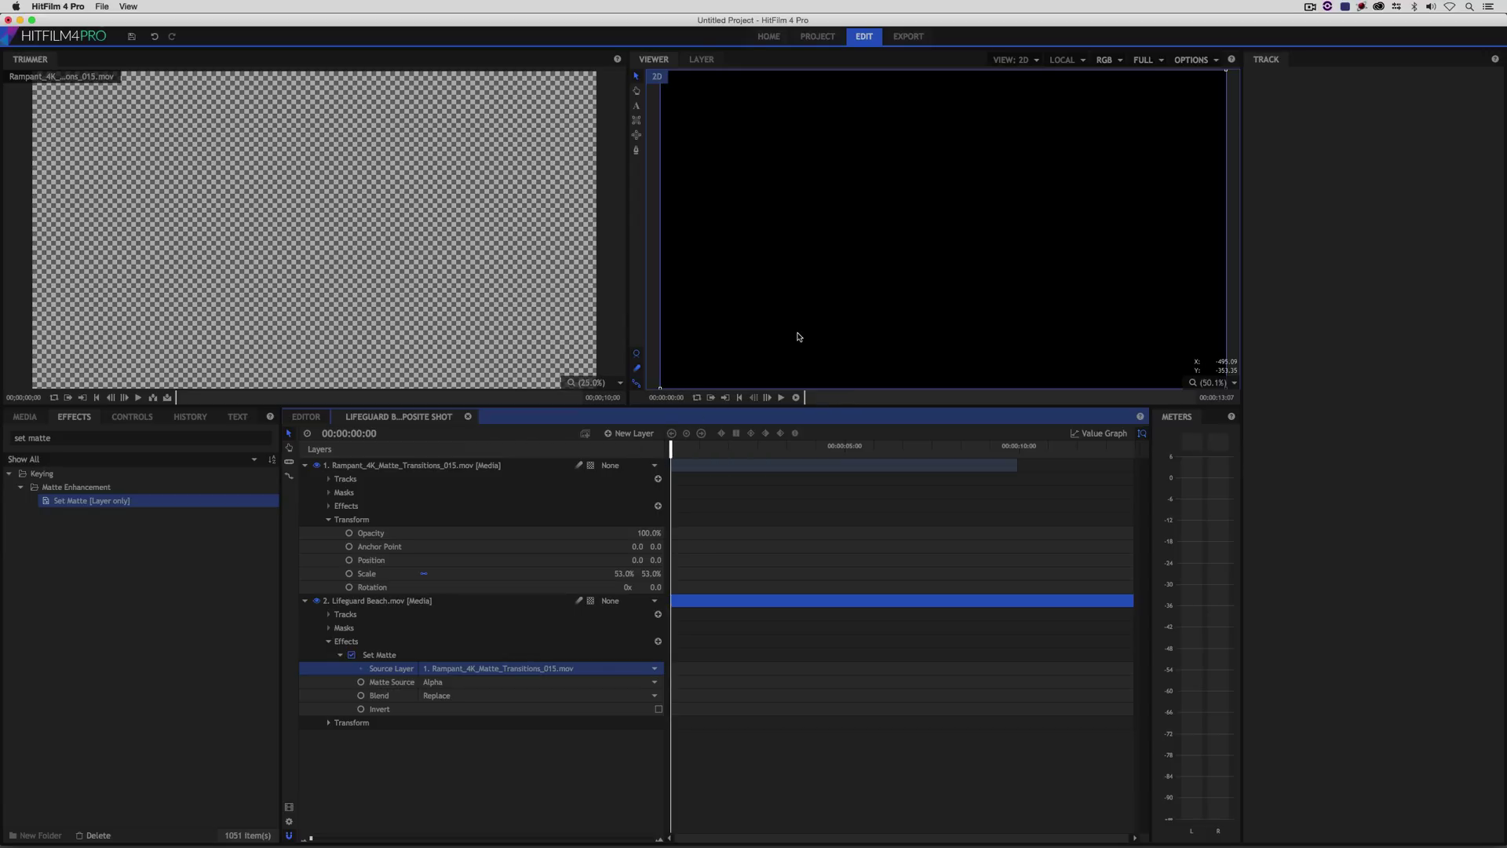
pyautogui.press('space')
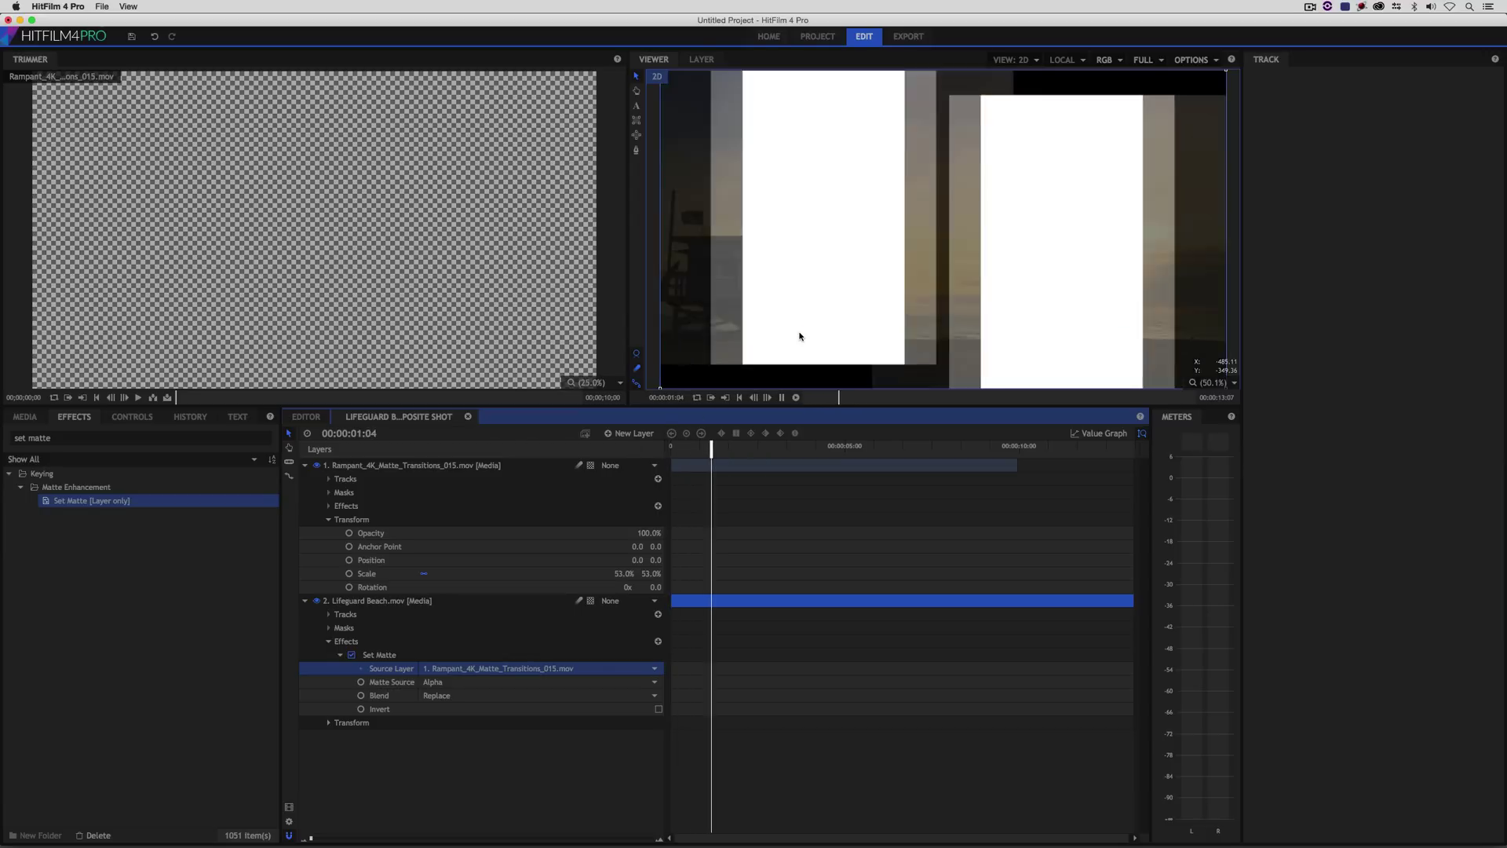
pyautogui.press('space')
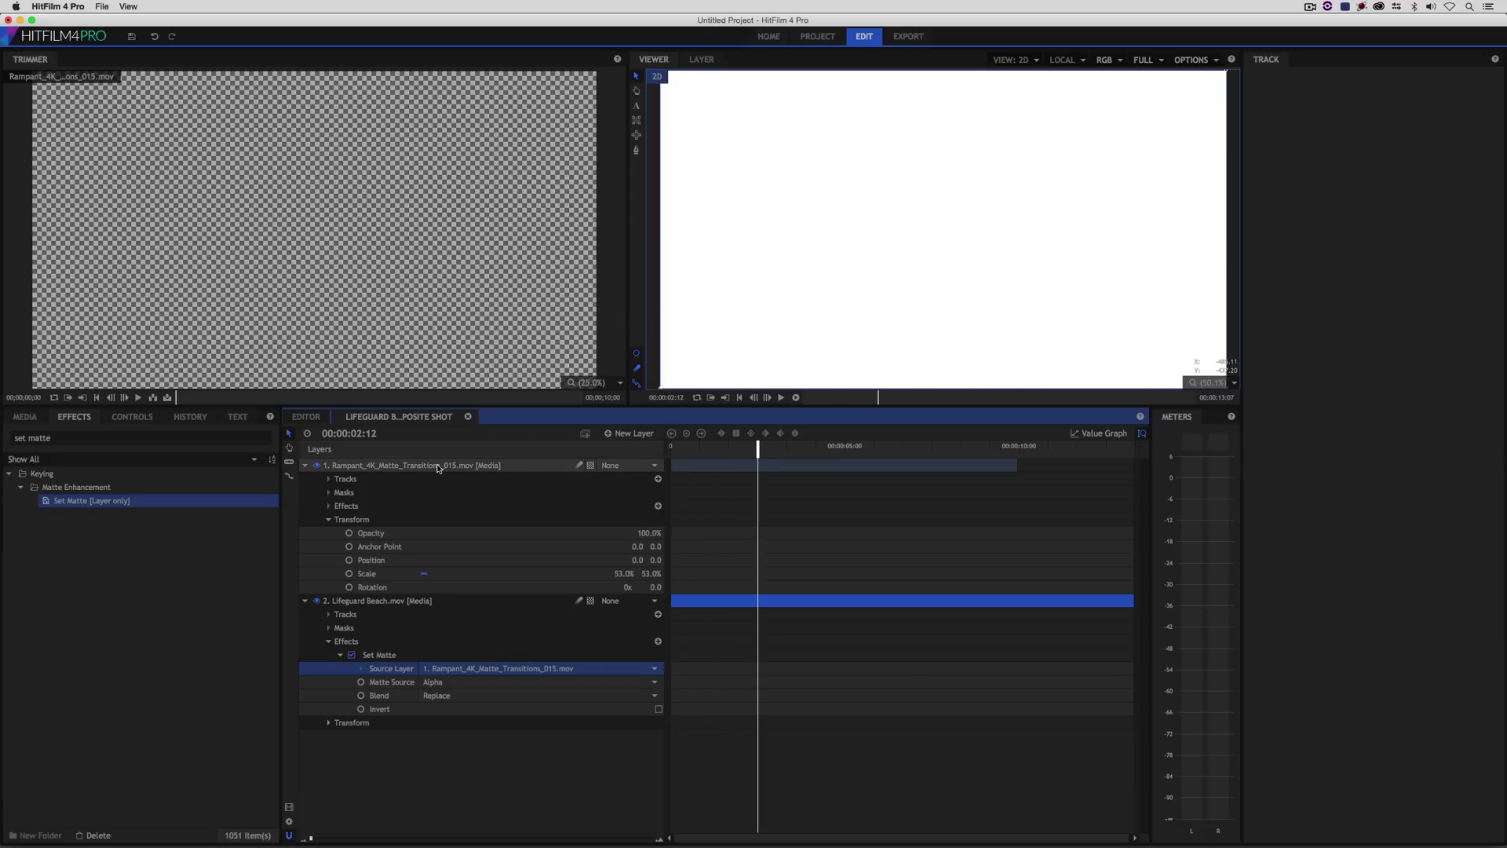
pyautogui.click(317, 465)
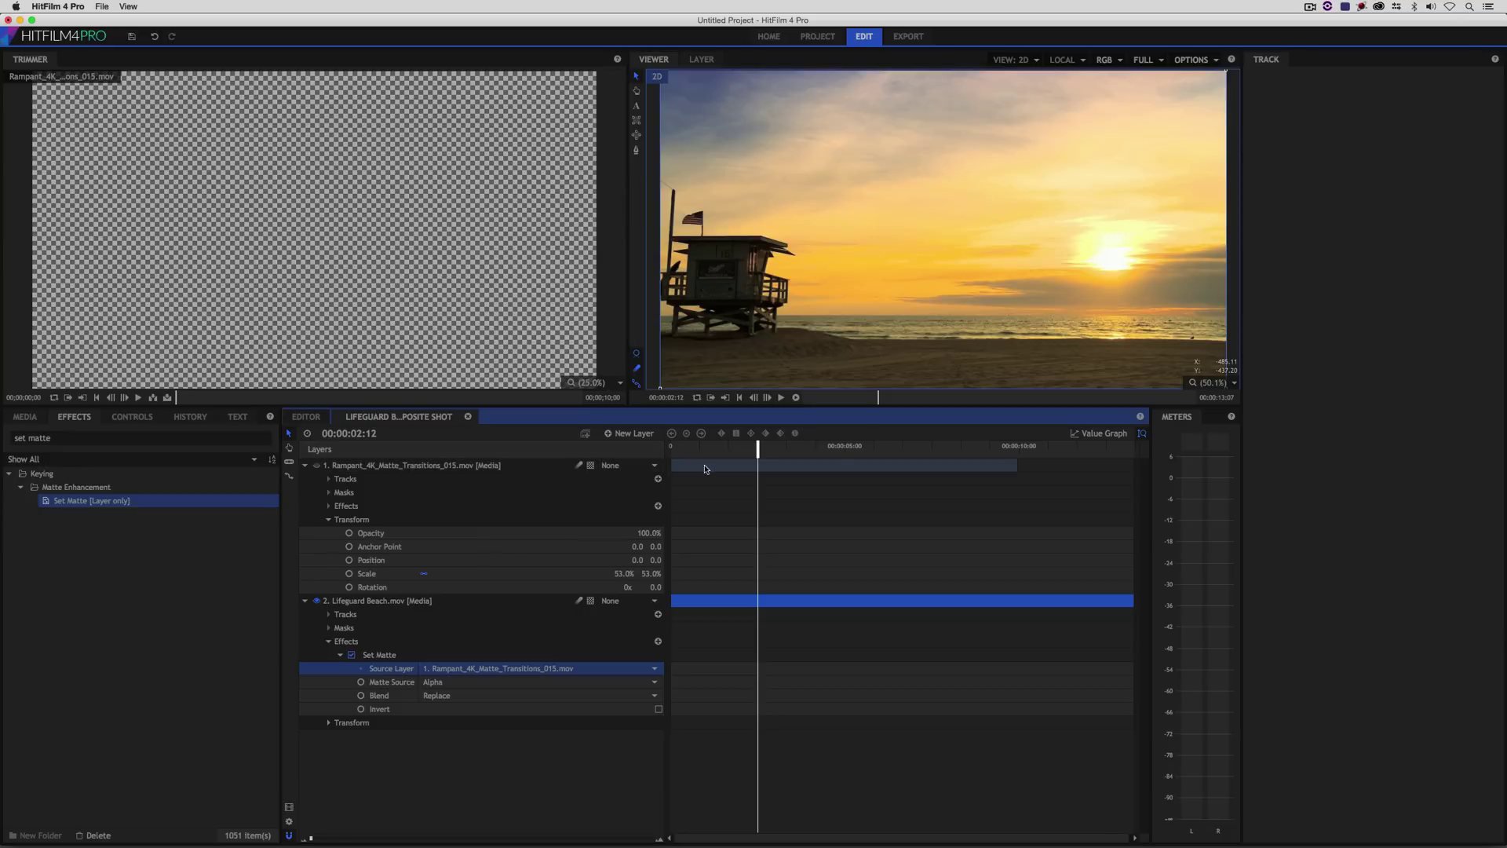
pyautogui.moveTo(756, 449); pyautogui.dragTo(602, 452)
pyautogui.press('space')
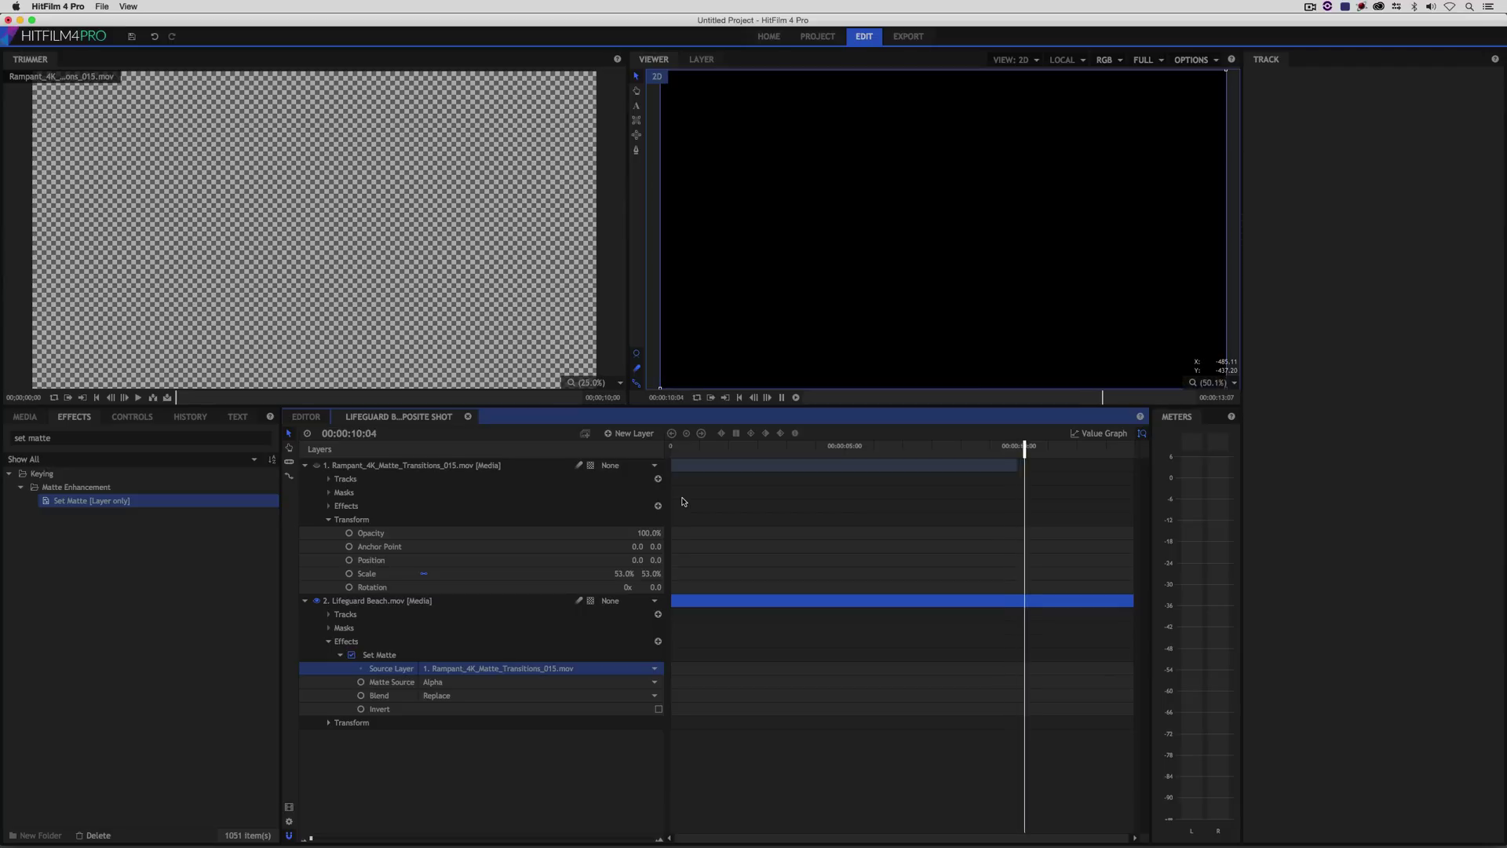
# Check the end of the matte transition, replay it from the start, and park the playhead at 00:00:03:03
pyautogui.click(1012, 449)
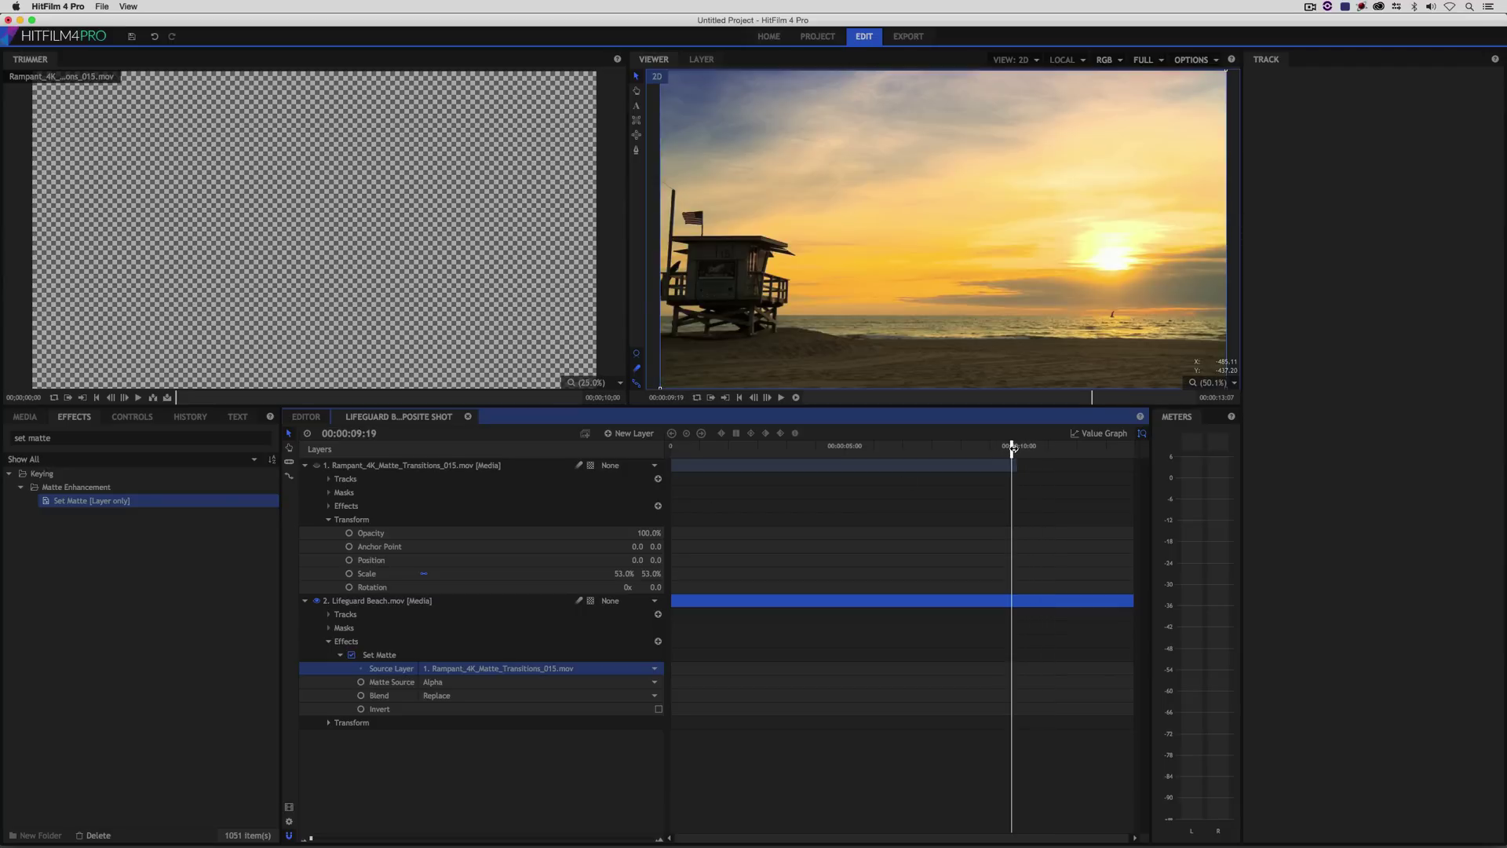
pyautogui.moveTo(1000, 449); pyautogui.dragTo(613, 453)
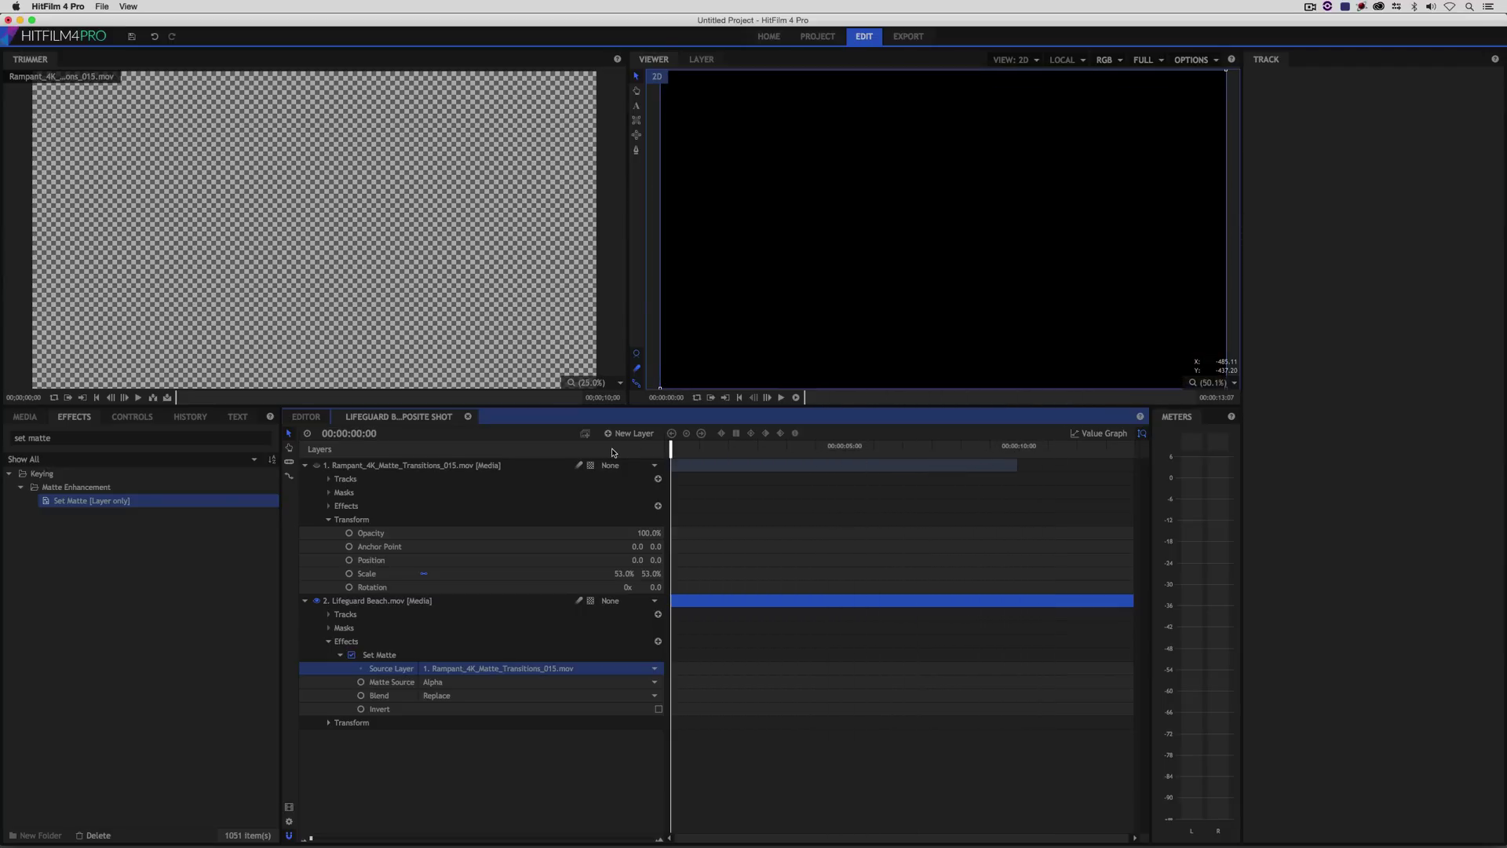
pyautogui.press('space')
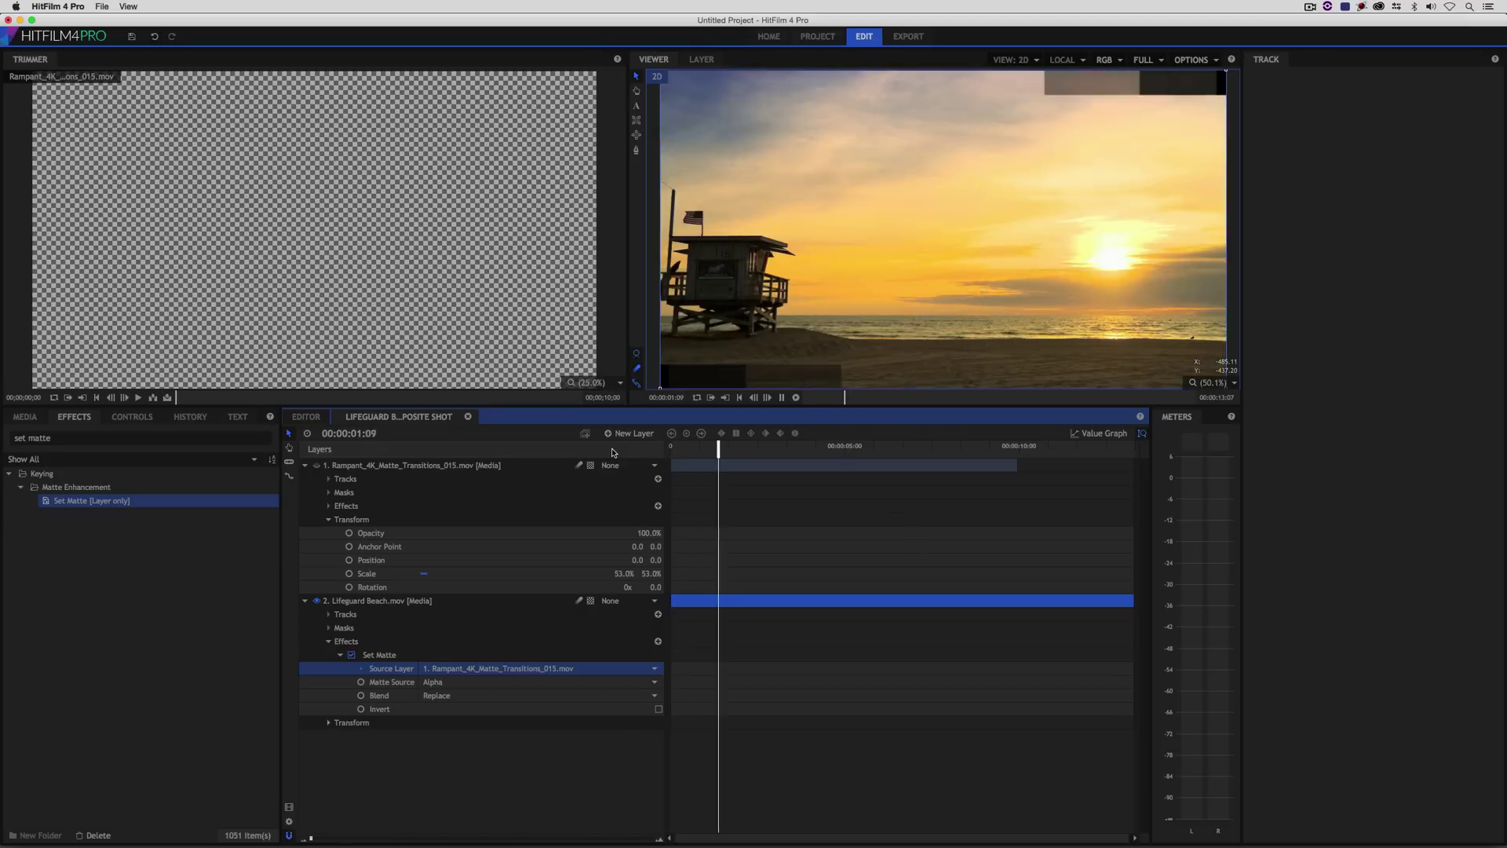
pyautogui.press('space')
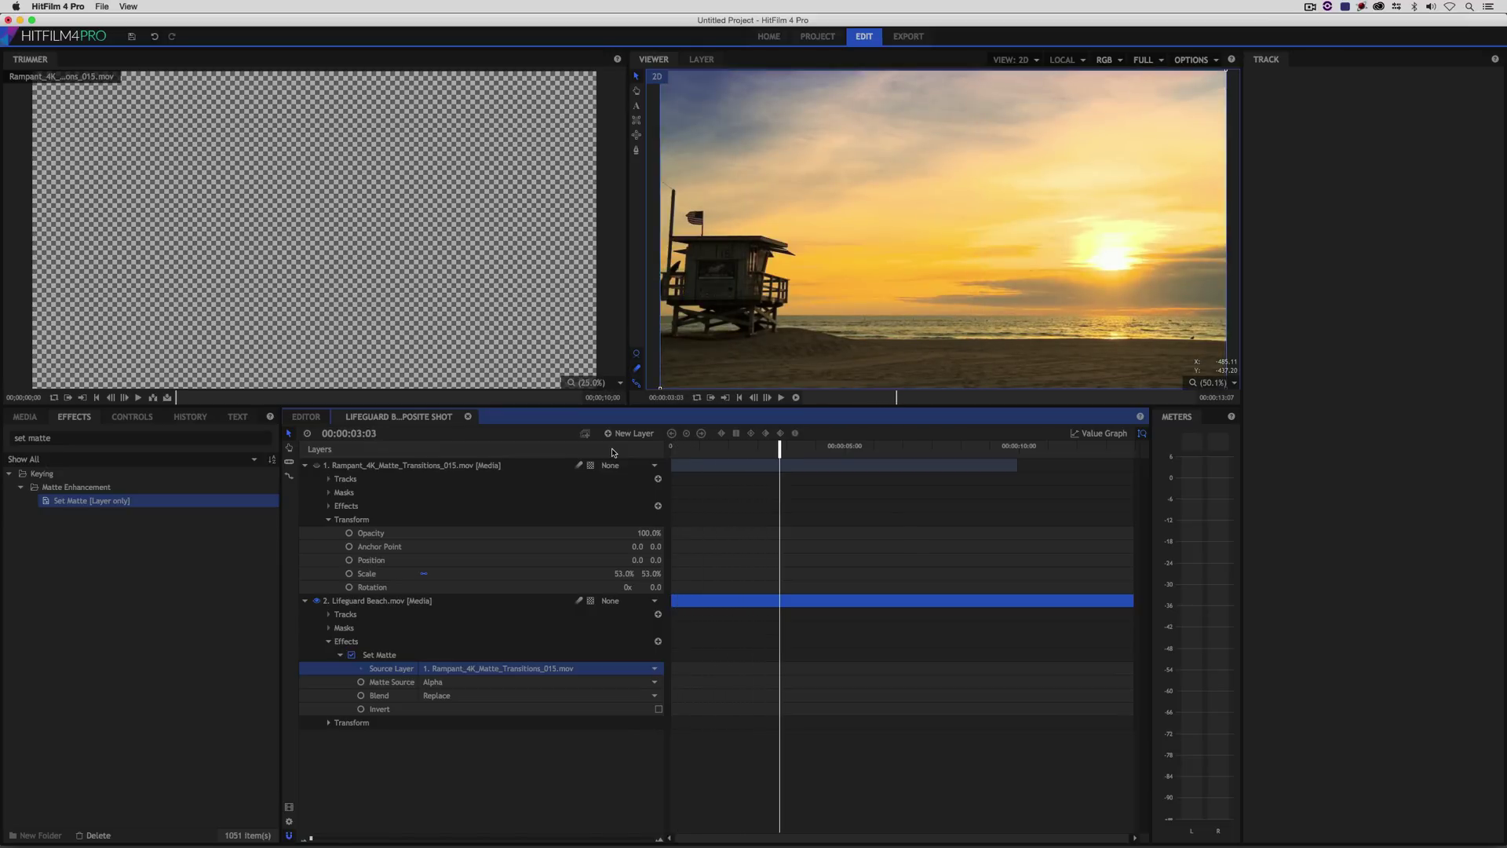
# Slice the matte transition and Lifeguard Beach layers at 00:00:03:03 and delete the second part of the matte layer
pyautogui.press('y')
pyautogui.click(782, 463)
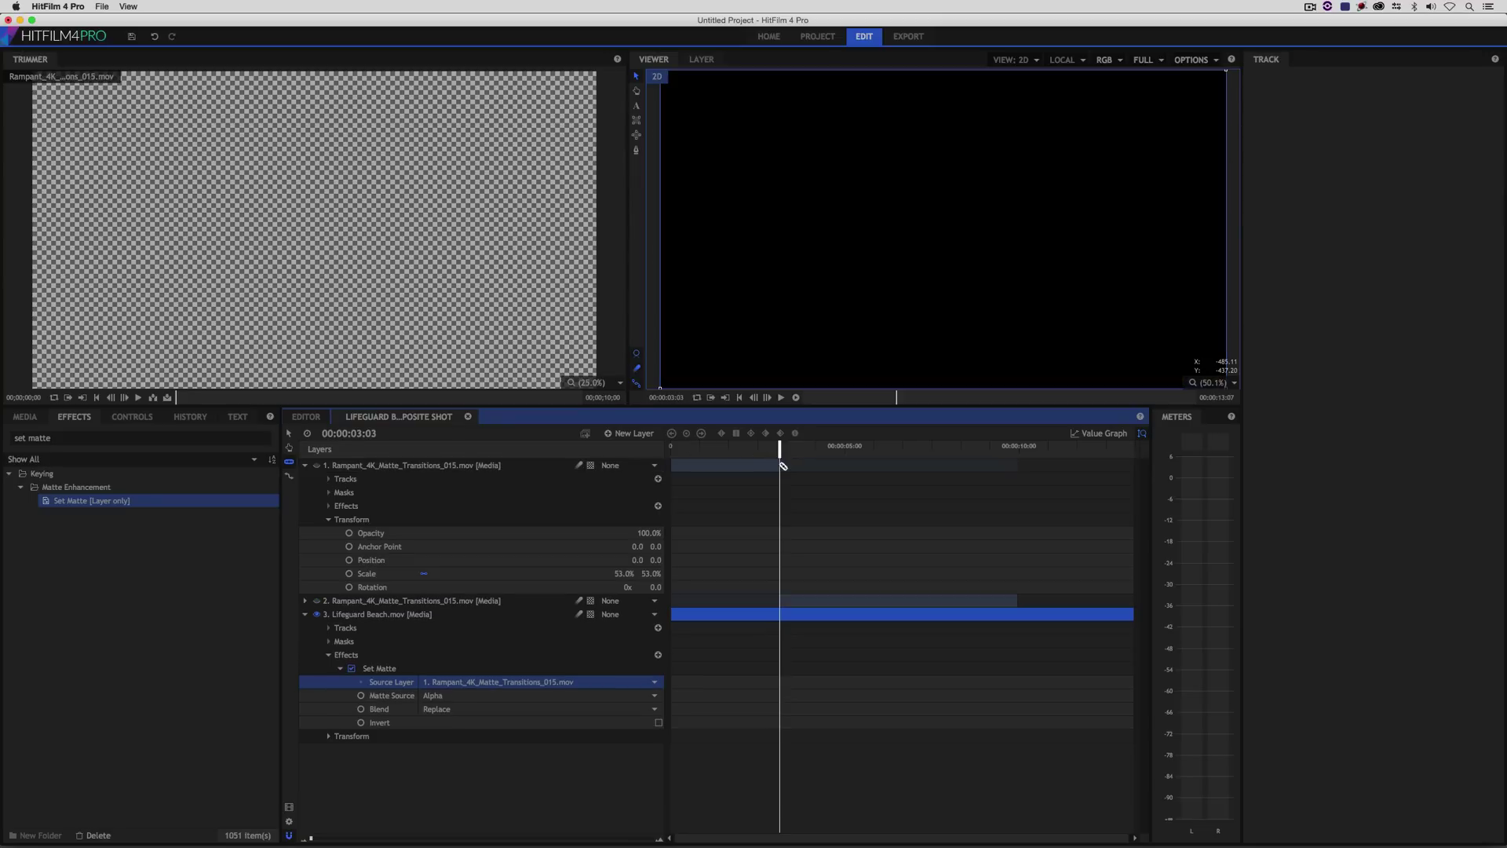
pyautogui.click(783, 616)
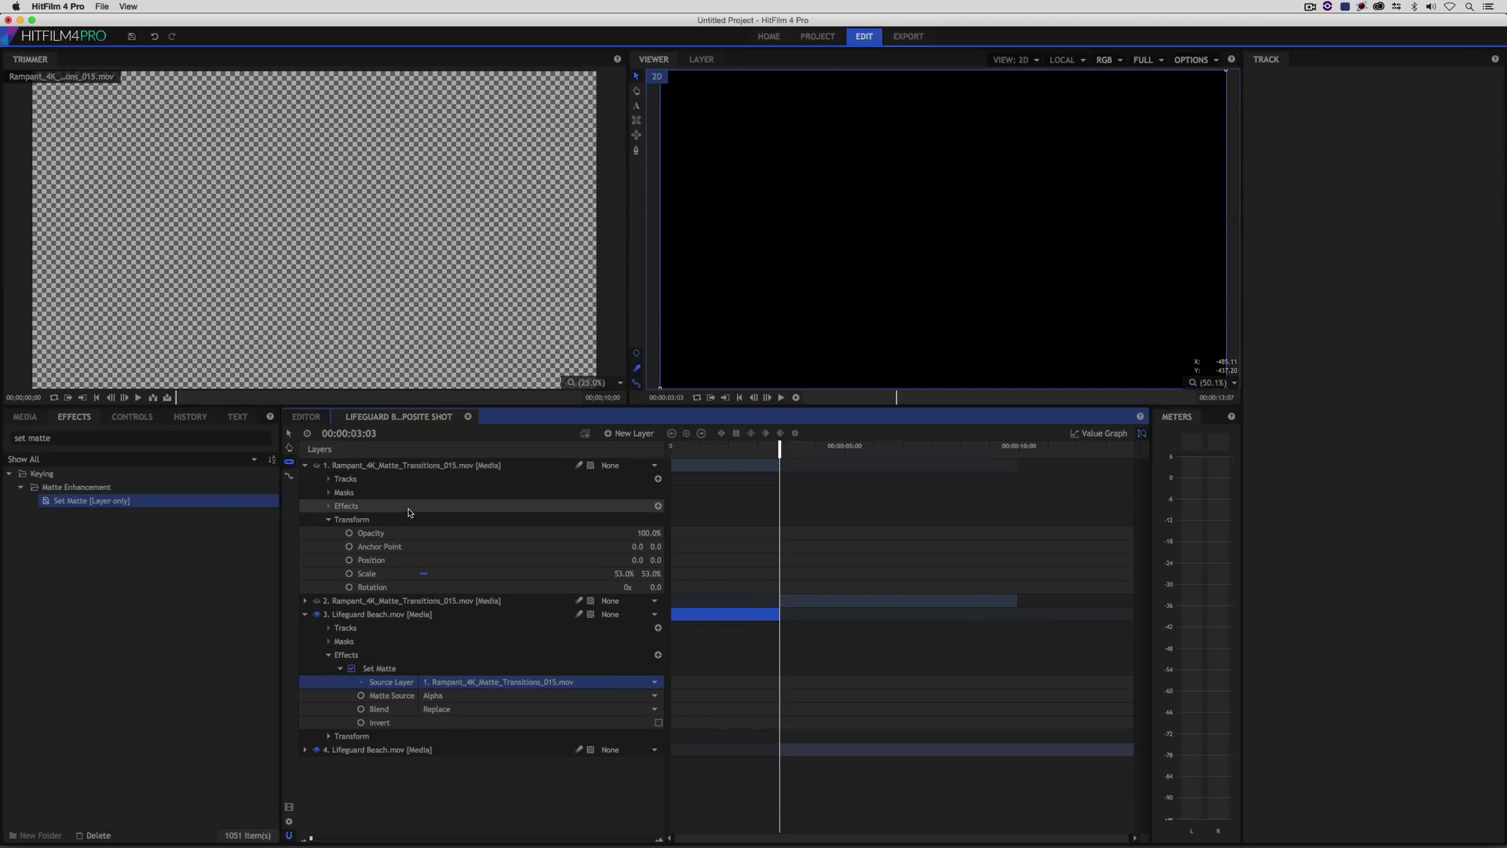
pyautogui.press('v')
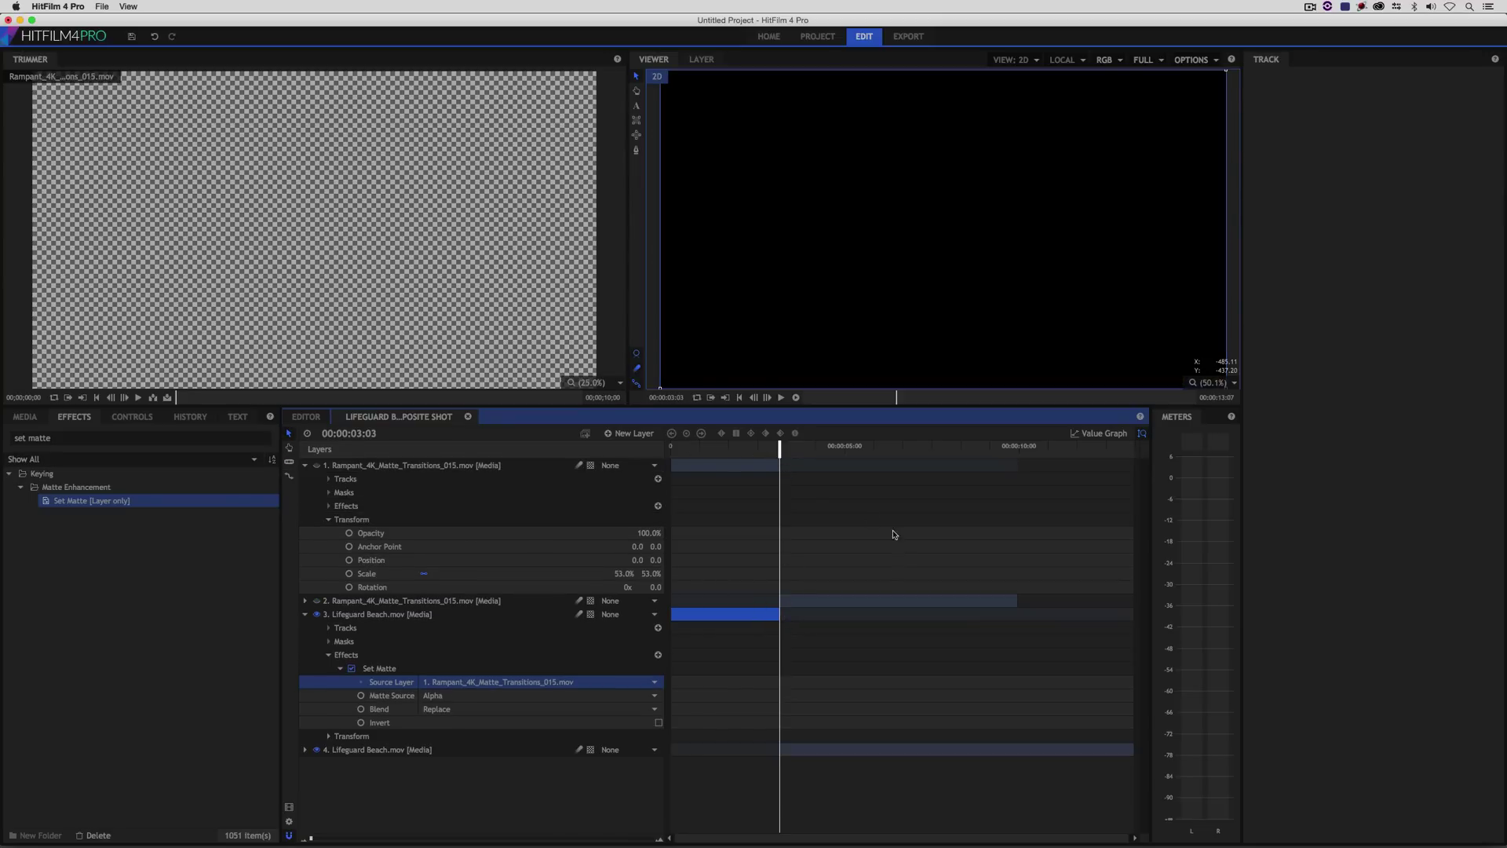
pyautogui.click(820, 602)
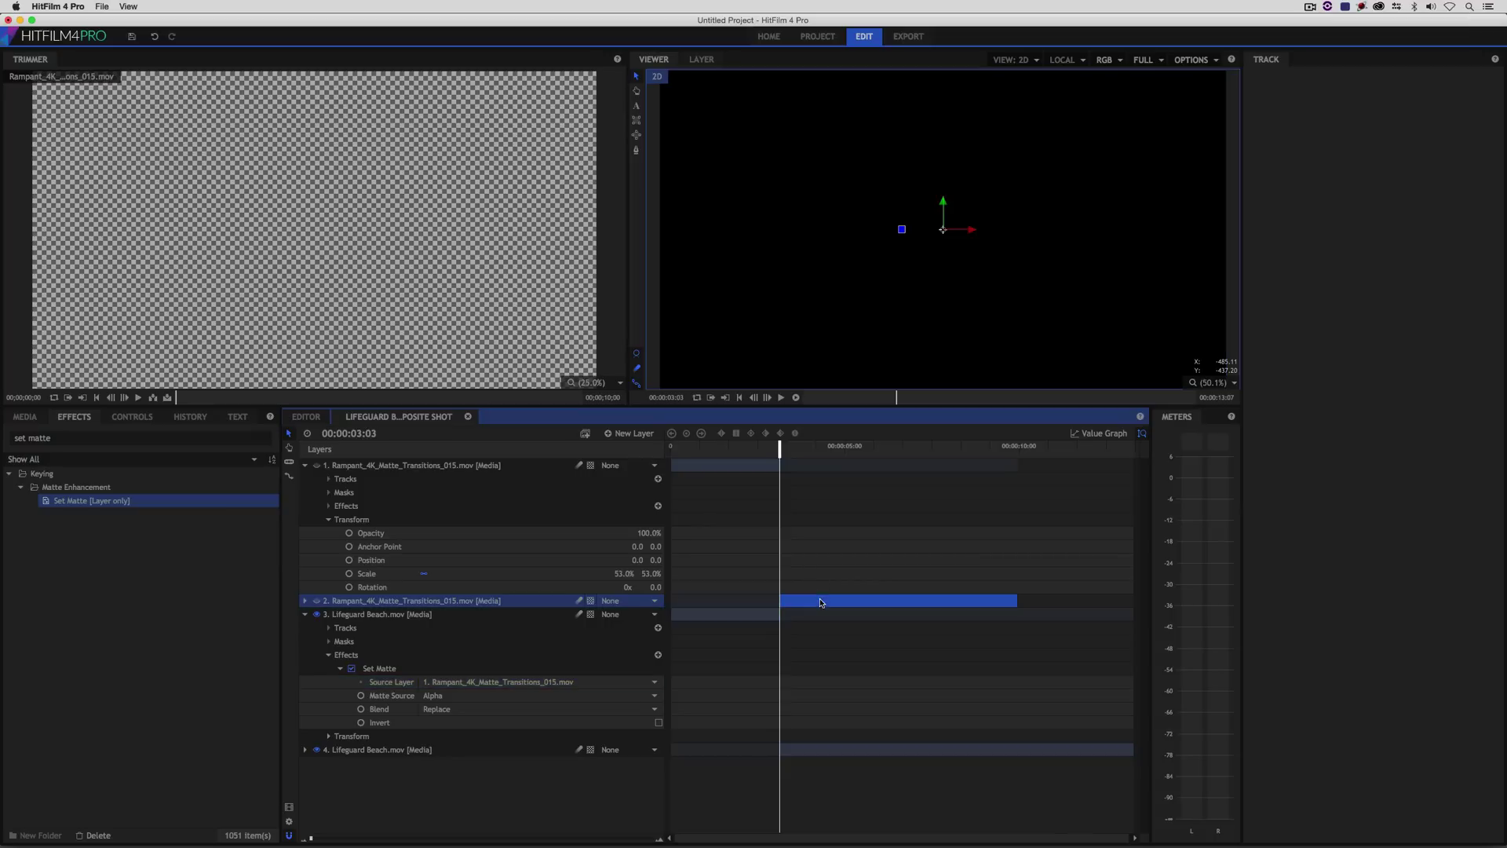
pyautogui.press('Delete')
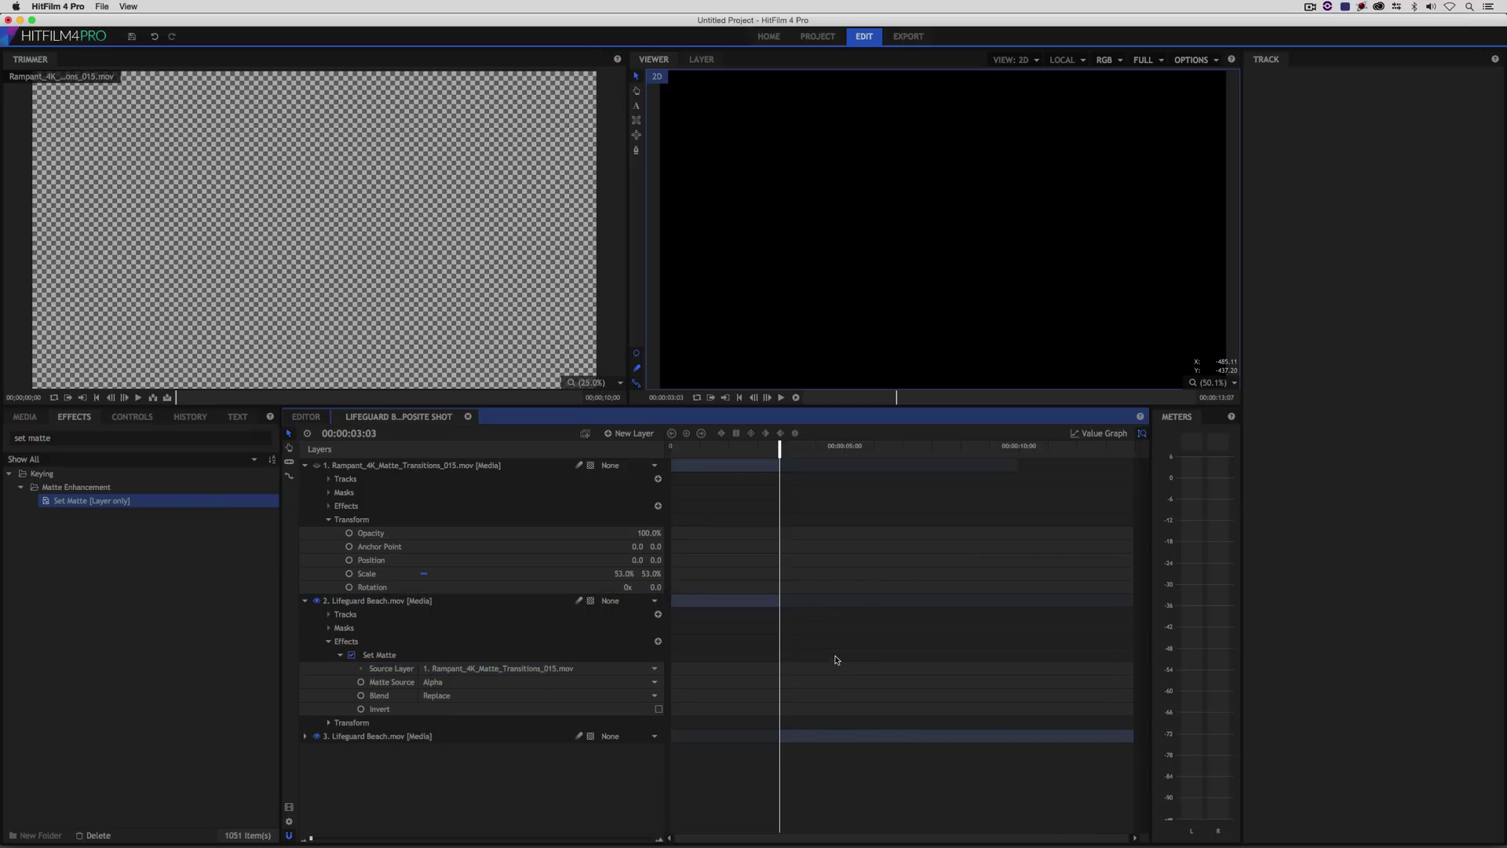
# Remove the Set Matte effect from the second part of the Lifeguard Beach layer
pyautogui.click(821, 736)
pyautogui.moveTo(800, 447)
pyautogui.mouseDown()
pyautogui.moveTo(961, 461)
pyautogui.moveTo(784, 460)
pyautogui.moveTo(816, 463)
pyautogui.mouseUp()
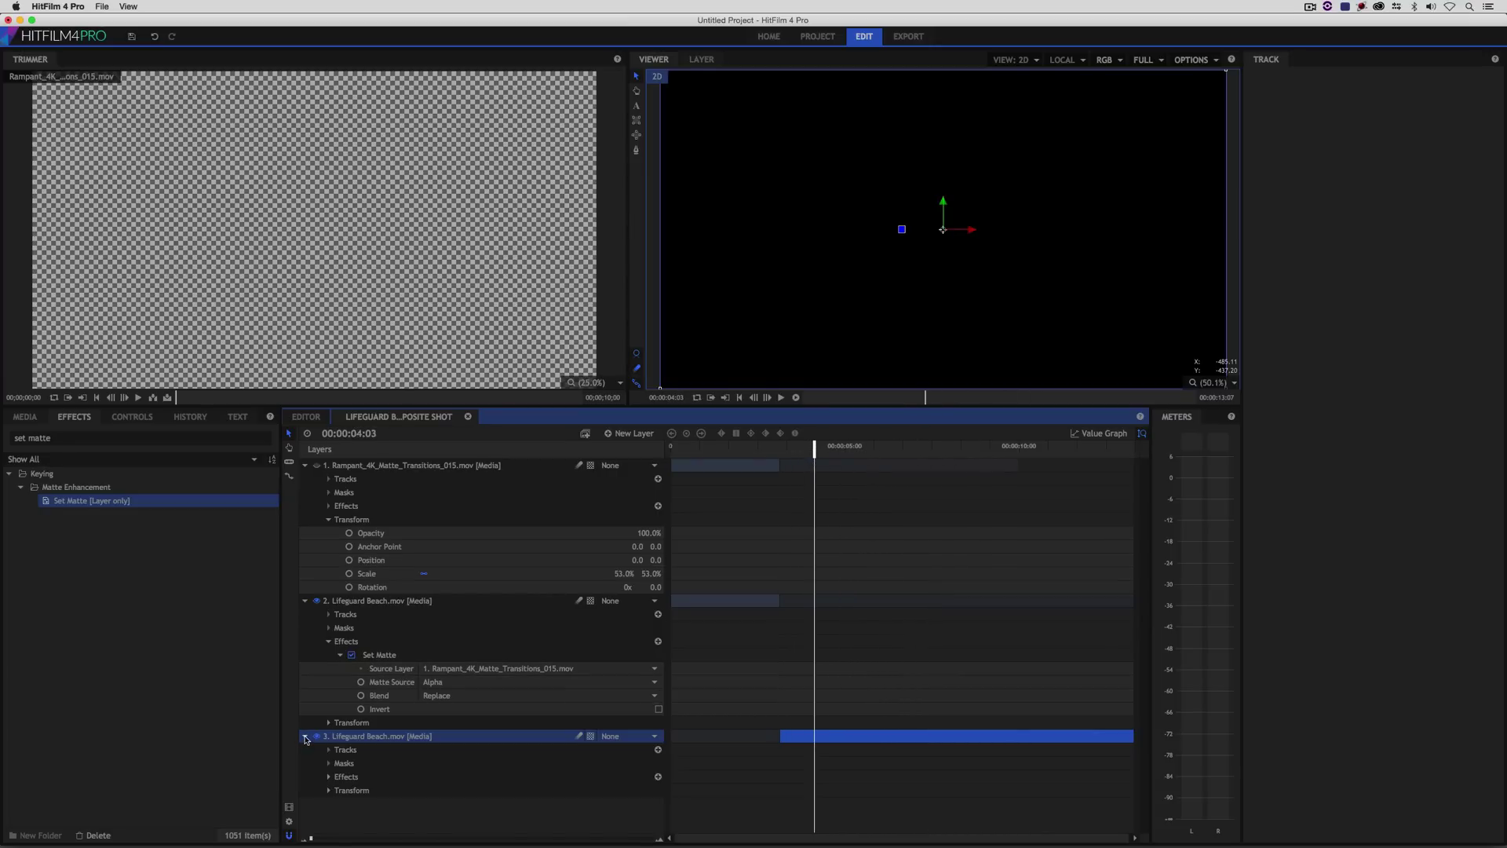
pyautogui.click(328, 776)
pyautogui.click(378, 791)
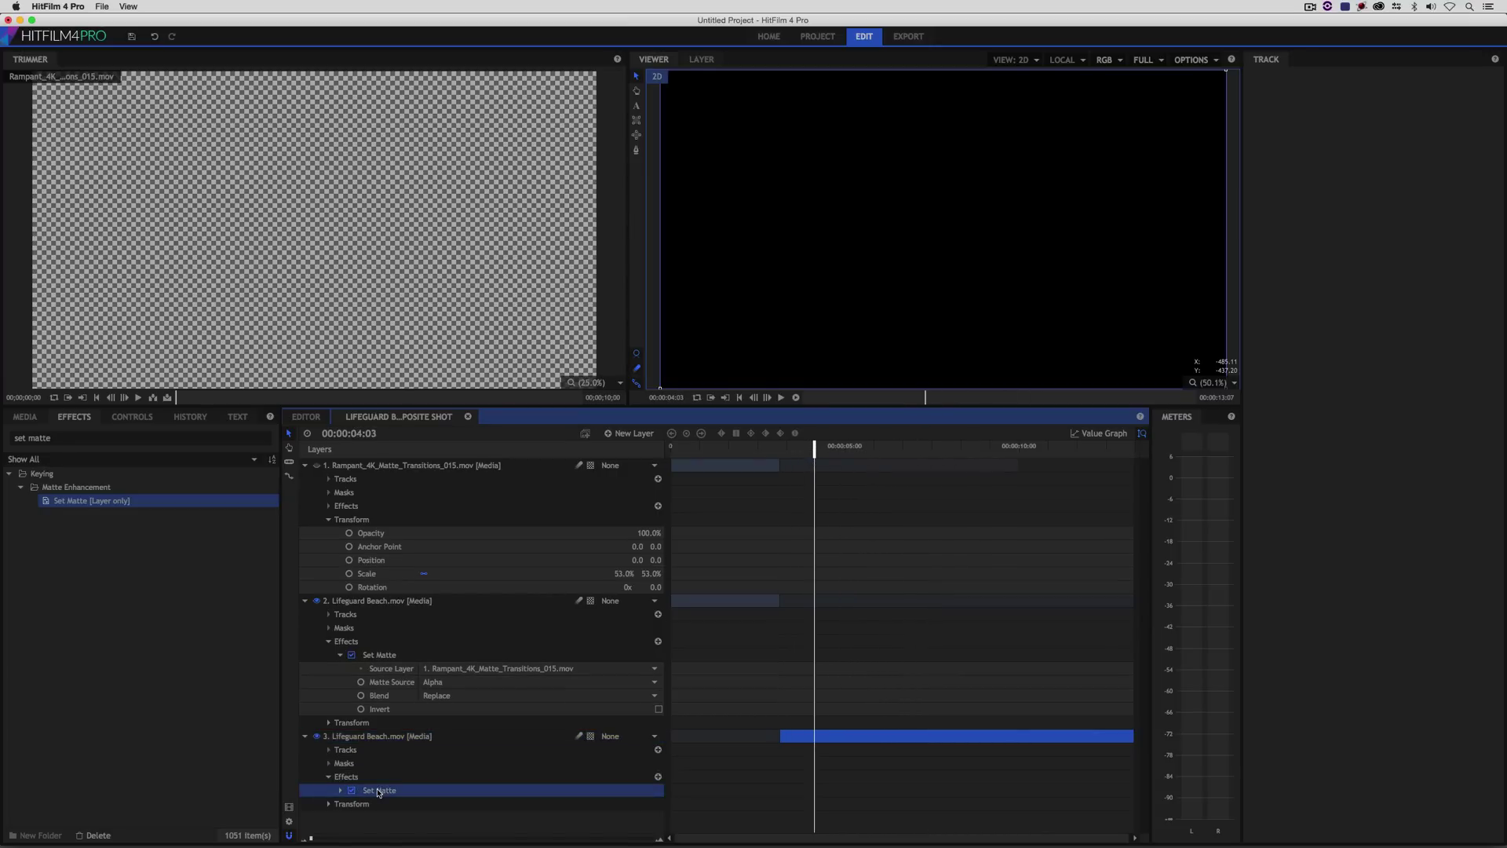
pyautogui.press('Delete')
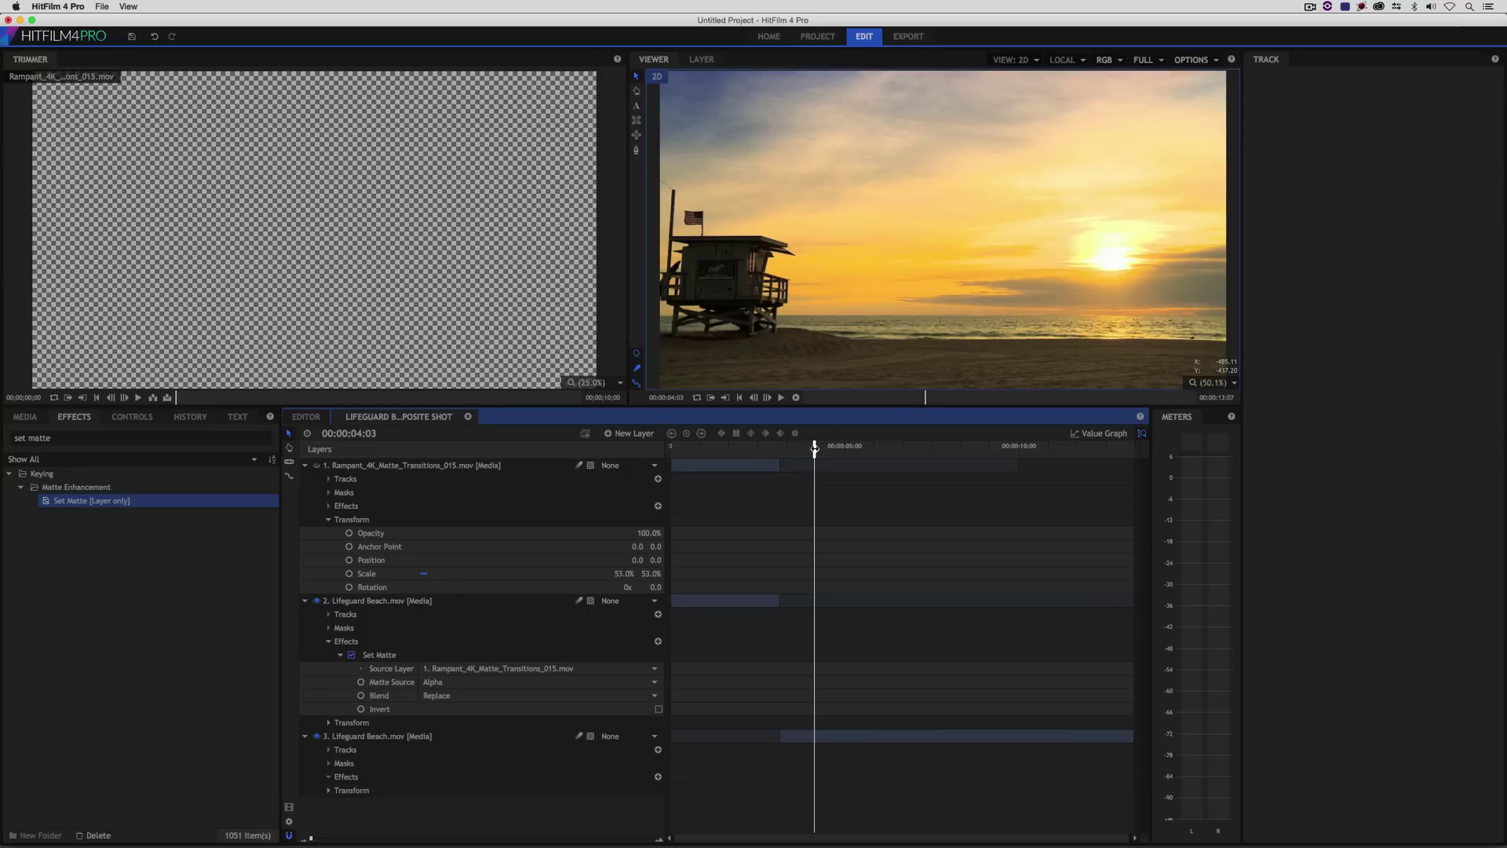
# Play the composite shot from the start across the cut and return to the main editor timeline
pyautogui.moveTo(814, 447); pyautogui.dragTo(645, 464)
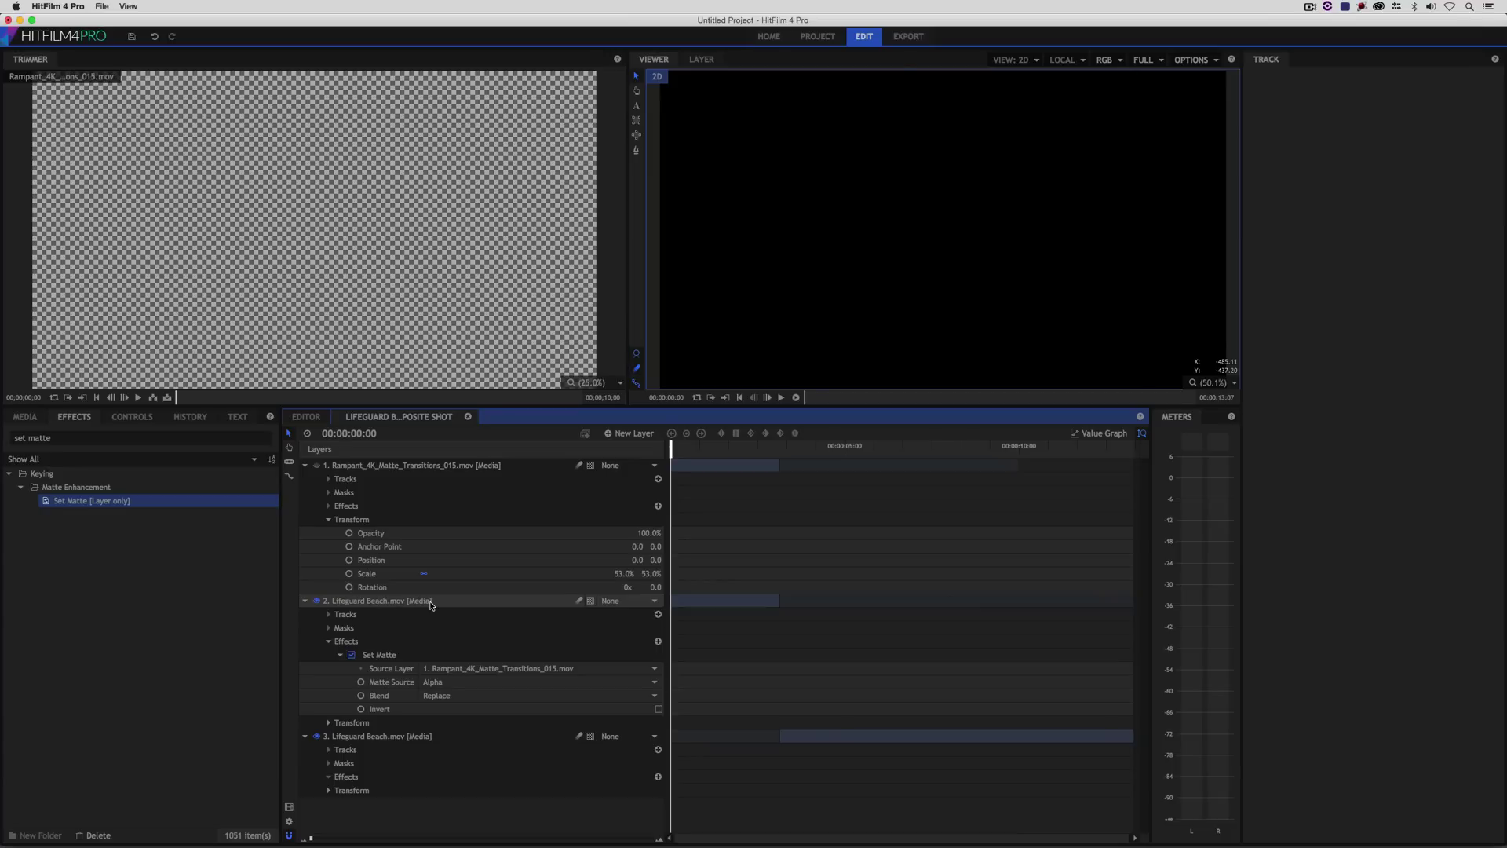
pyautogui.press('space')
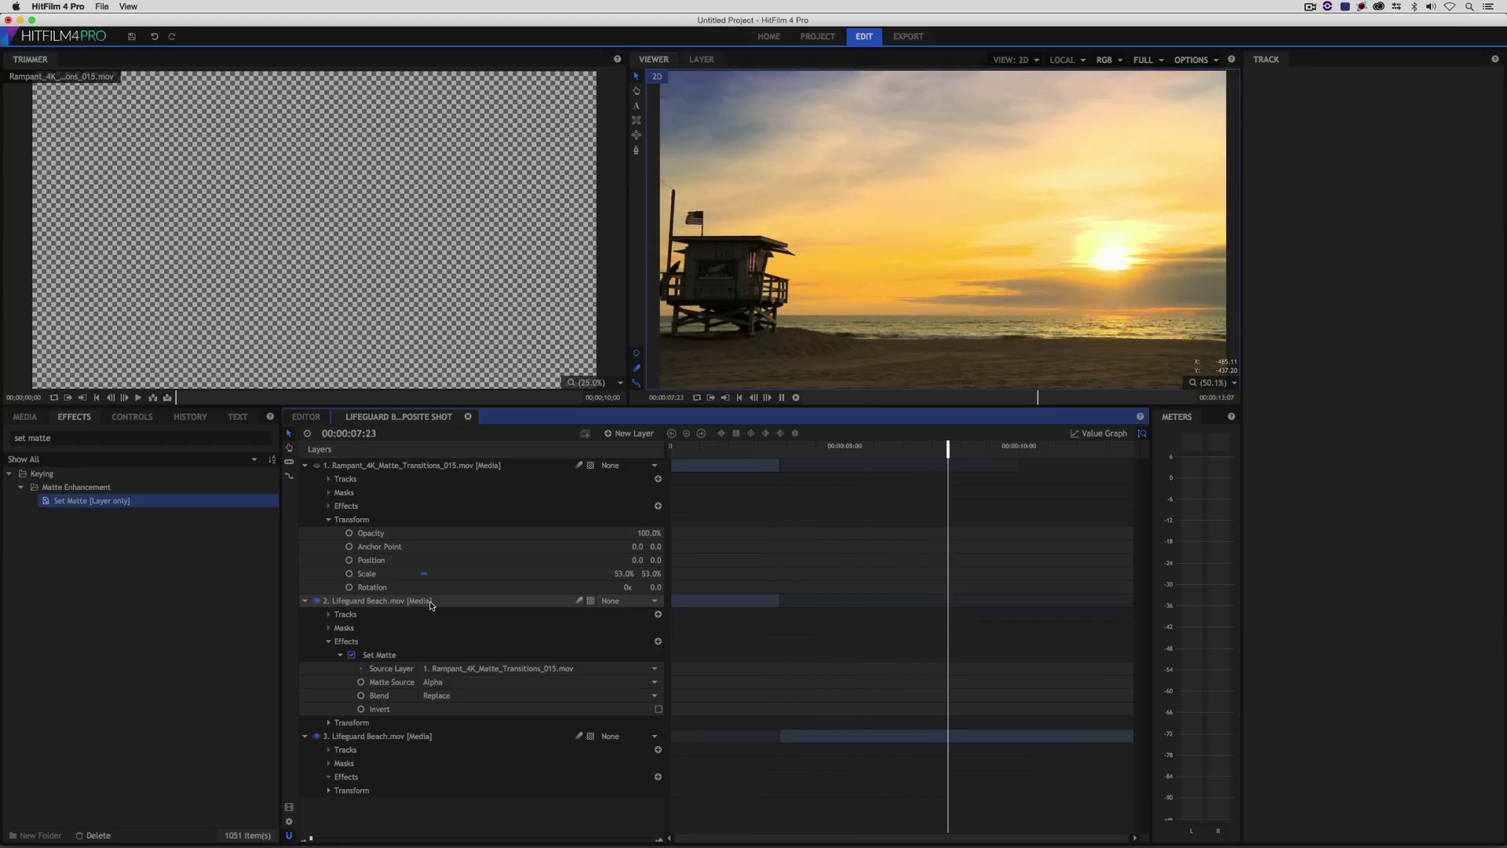
pyautogui.press('space')
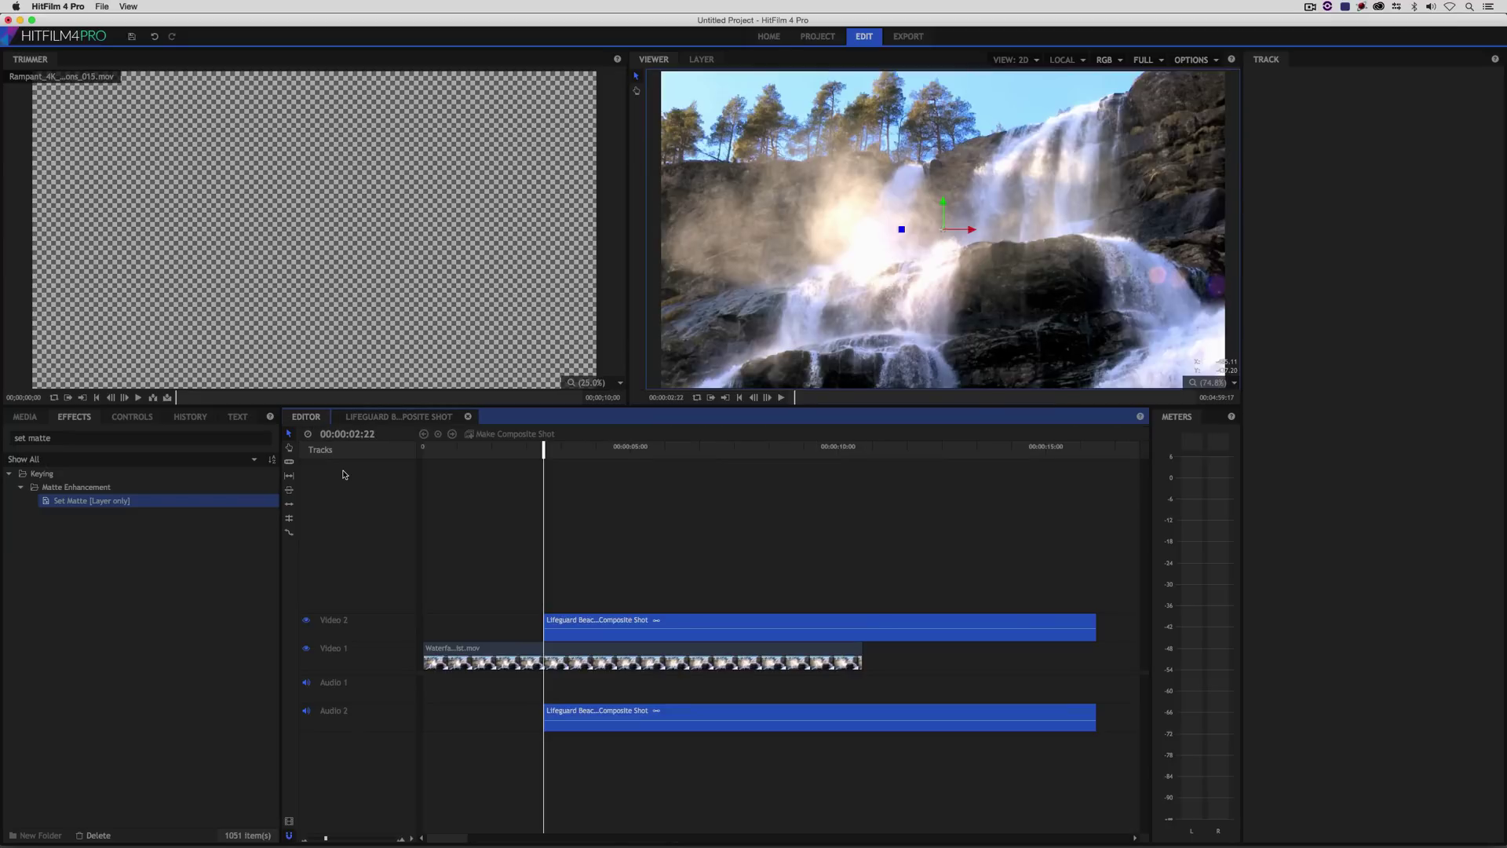
# Unlink and delete the Lifeguard Beach composite shot's audio clip, and play the edit from the start
pyautogui.rightClick(671, 714)
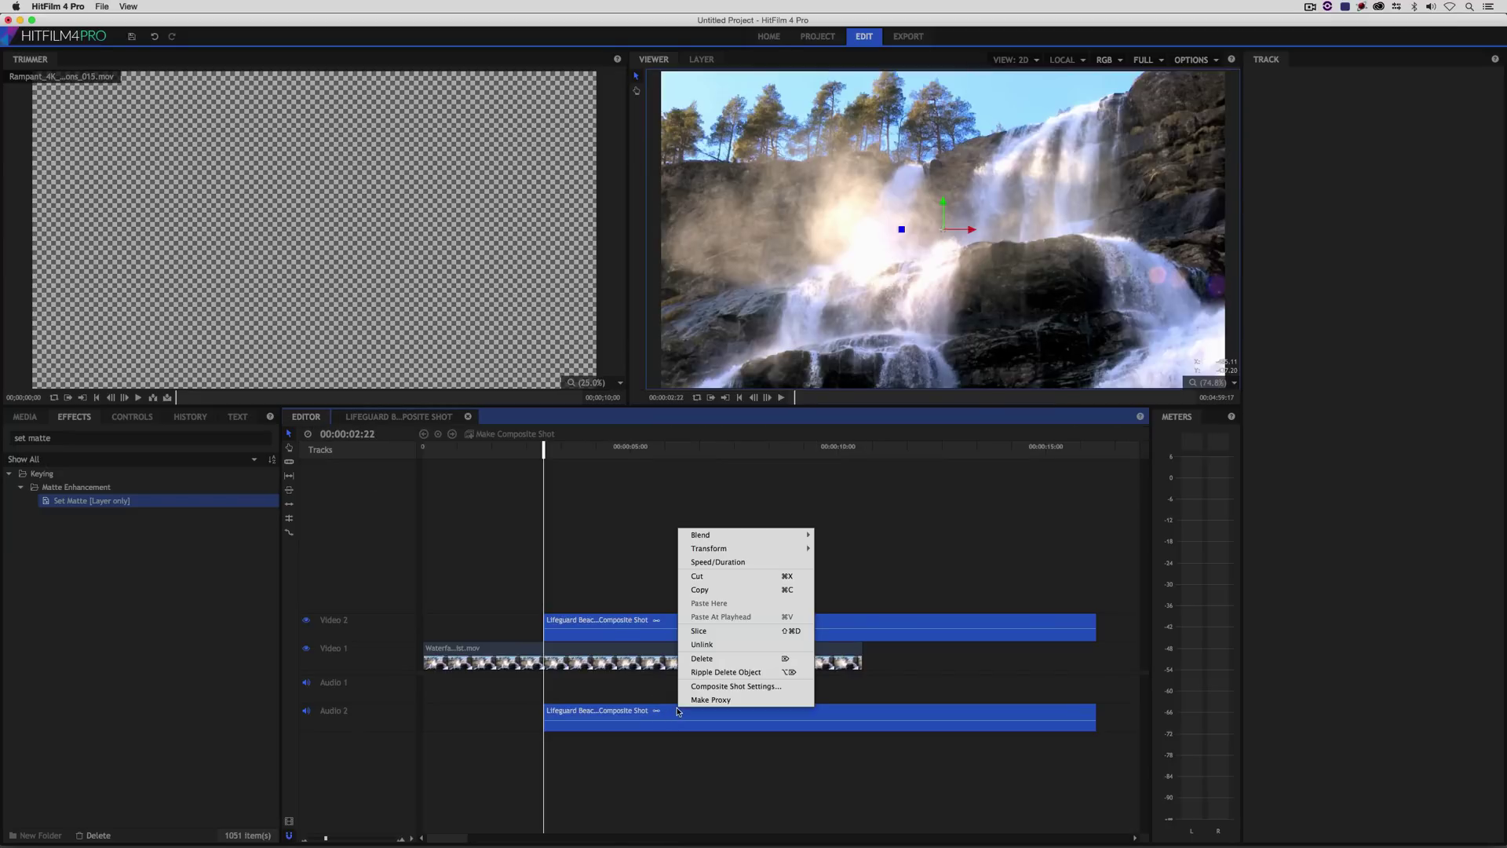
pyautogui.click(696, 684)
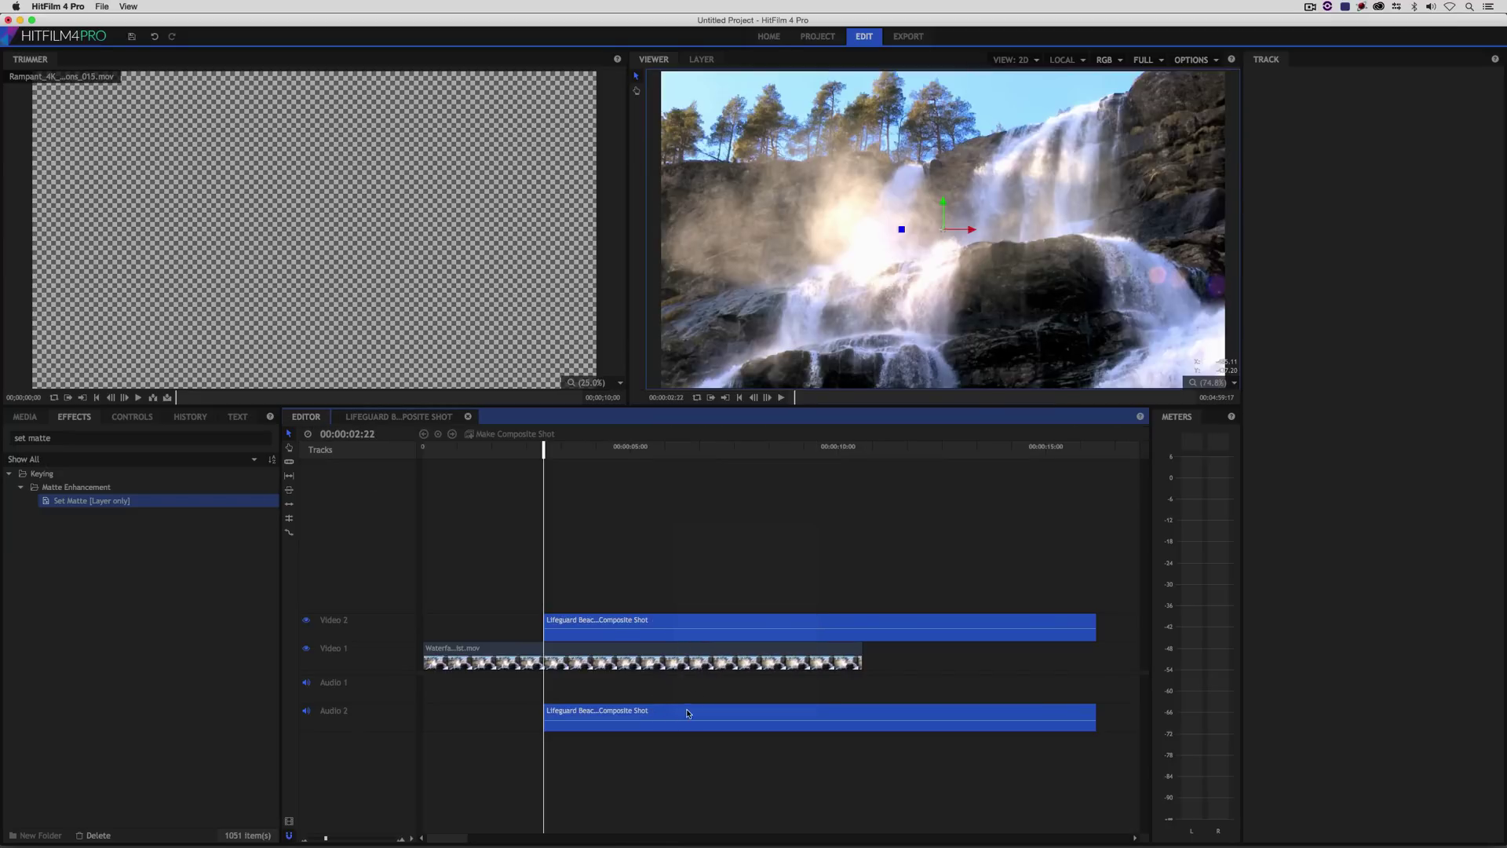
pyautogui.keyDown('alt'); pyautogui.click(680, 705); pyautogui.keyUp('alt')
pyautogui.press('Delete')
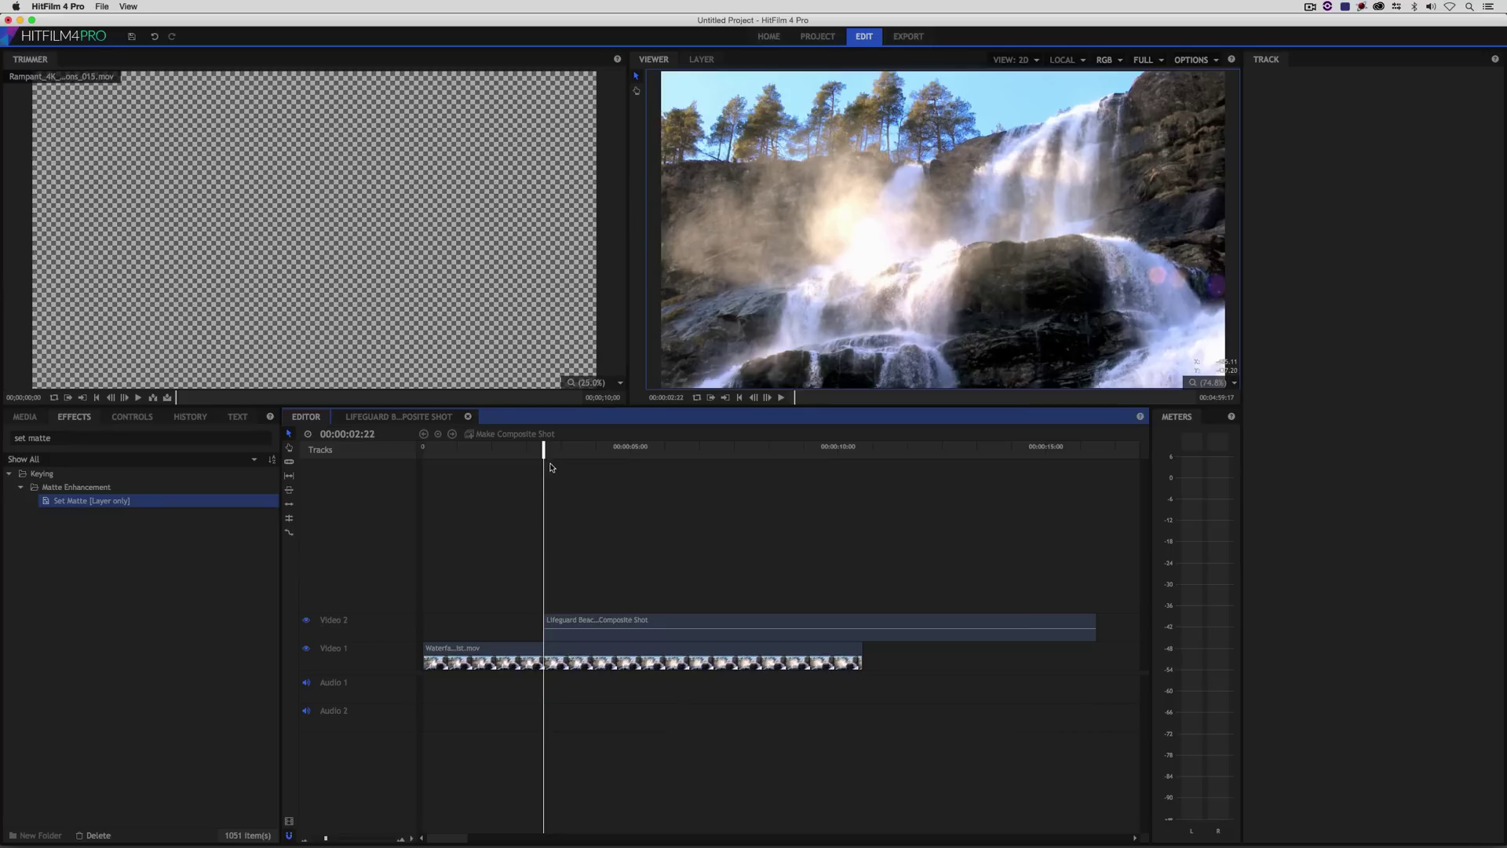
pyautogui.moveTo(540, 452); pyautogui.dragTo(424, 449)
pyautogui.press('space')
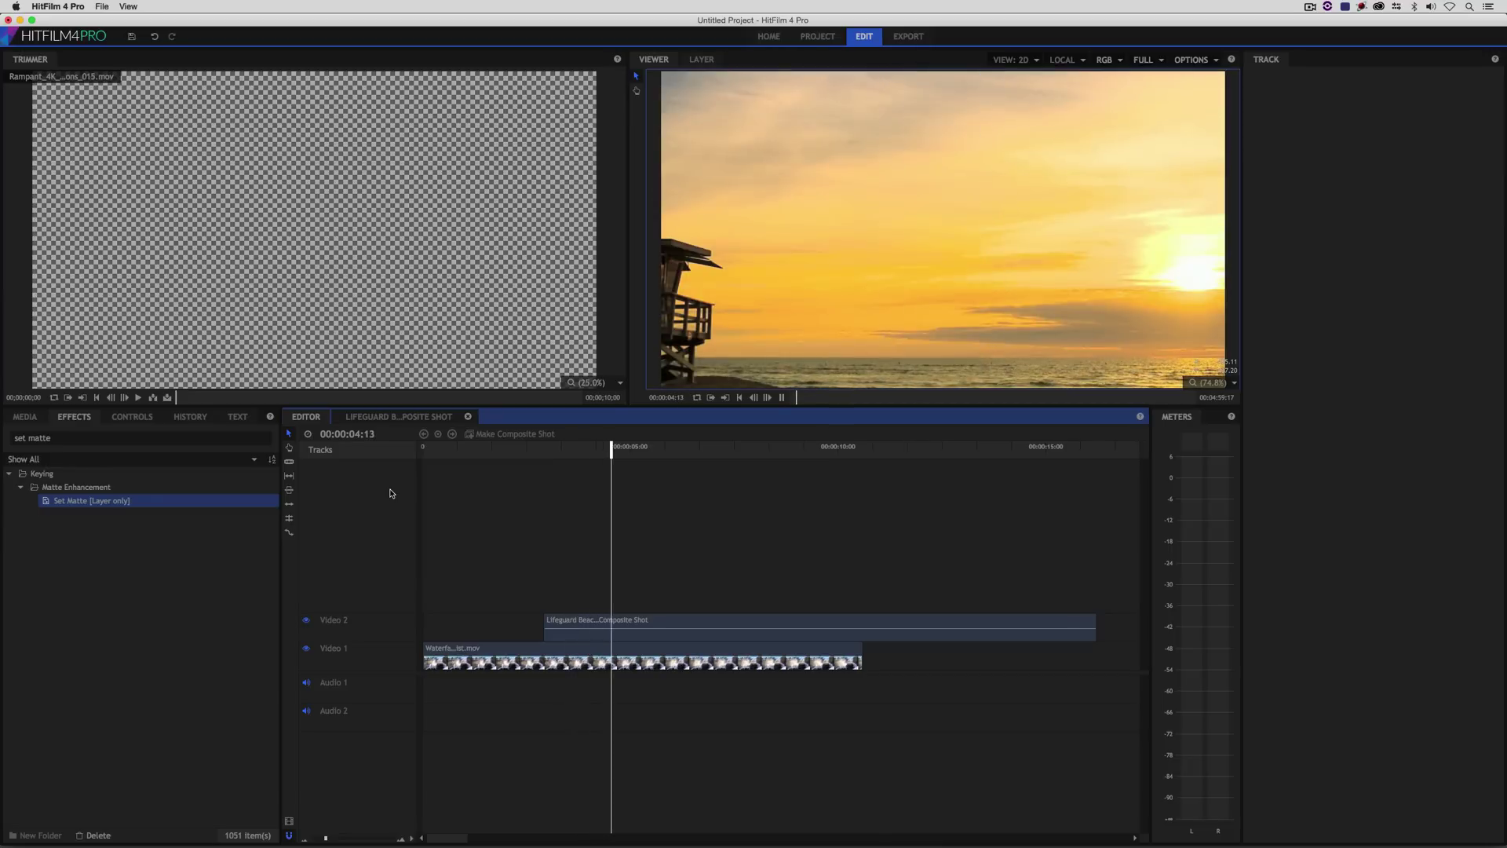
pyautogui.press('space')
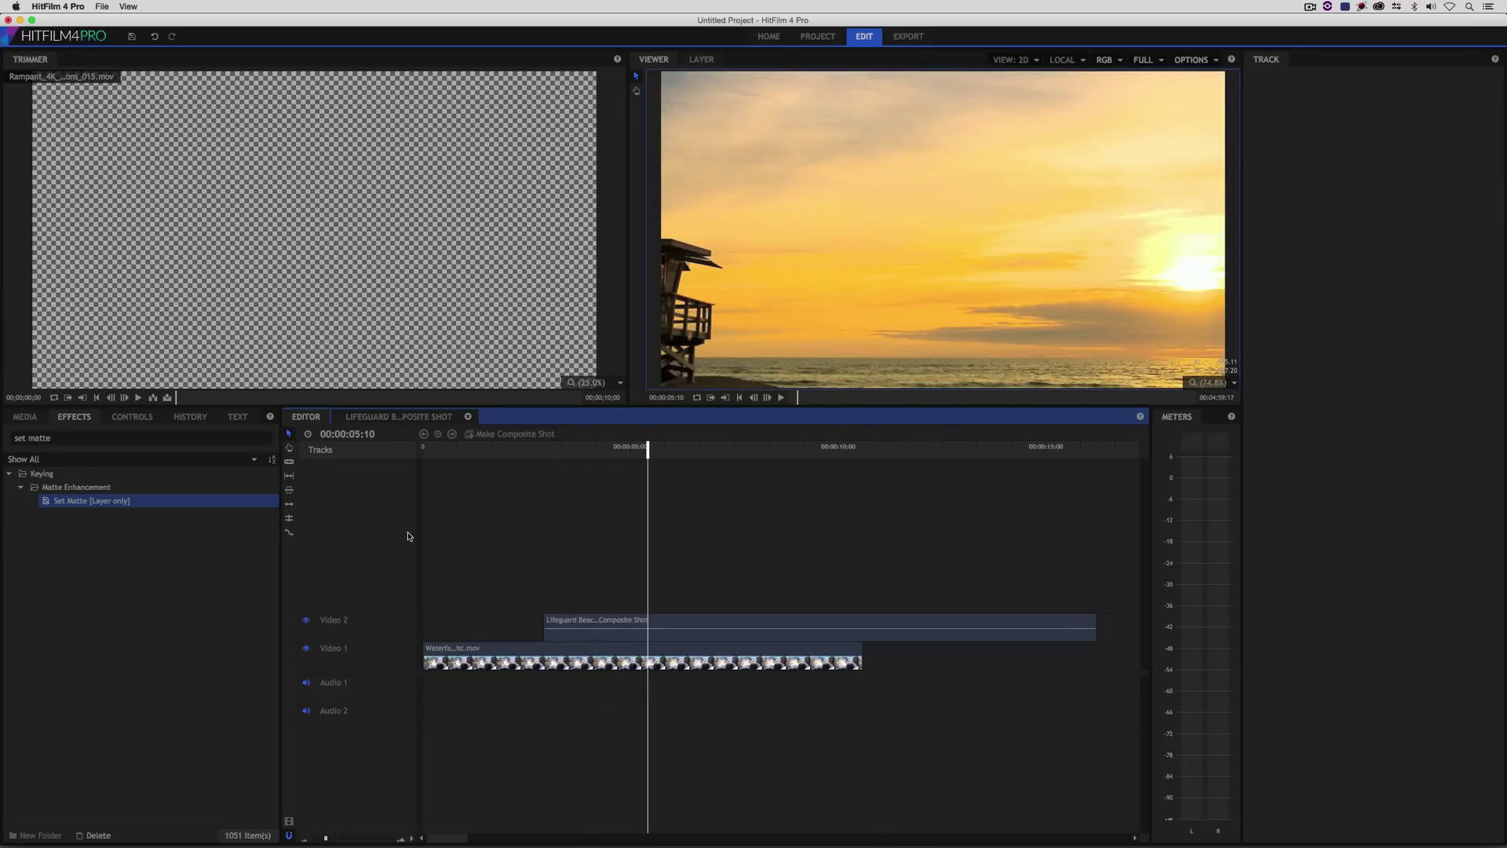
# Resize the Lifeguard Beach composite shot clip on Video 2 to fit the frame, and scale the viewer to fit
pyautogui.scroll(-6, 749, 300)
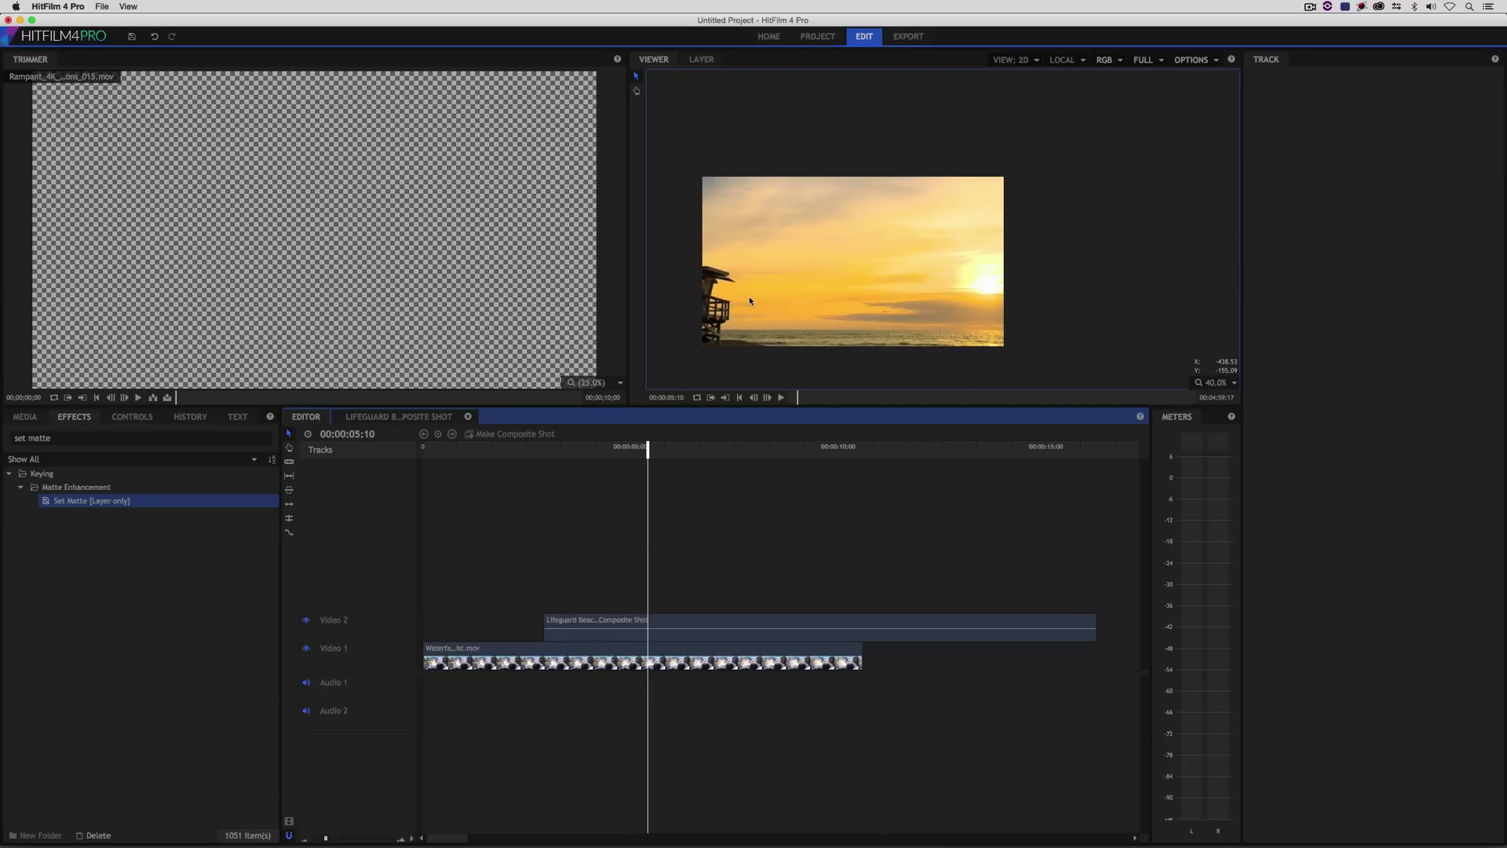
pyautogui.scroll(3, 749, 300)
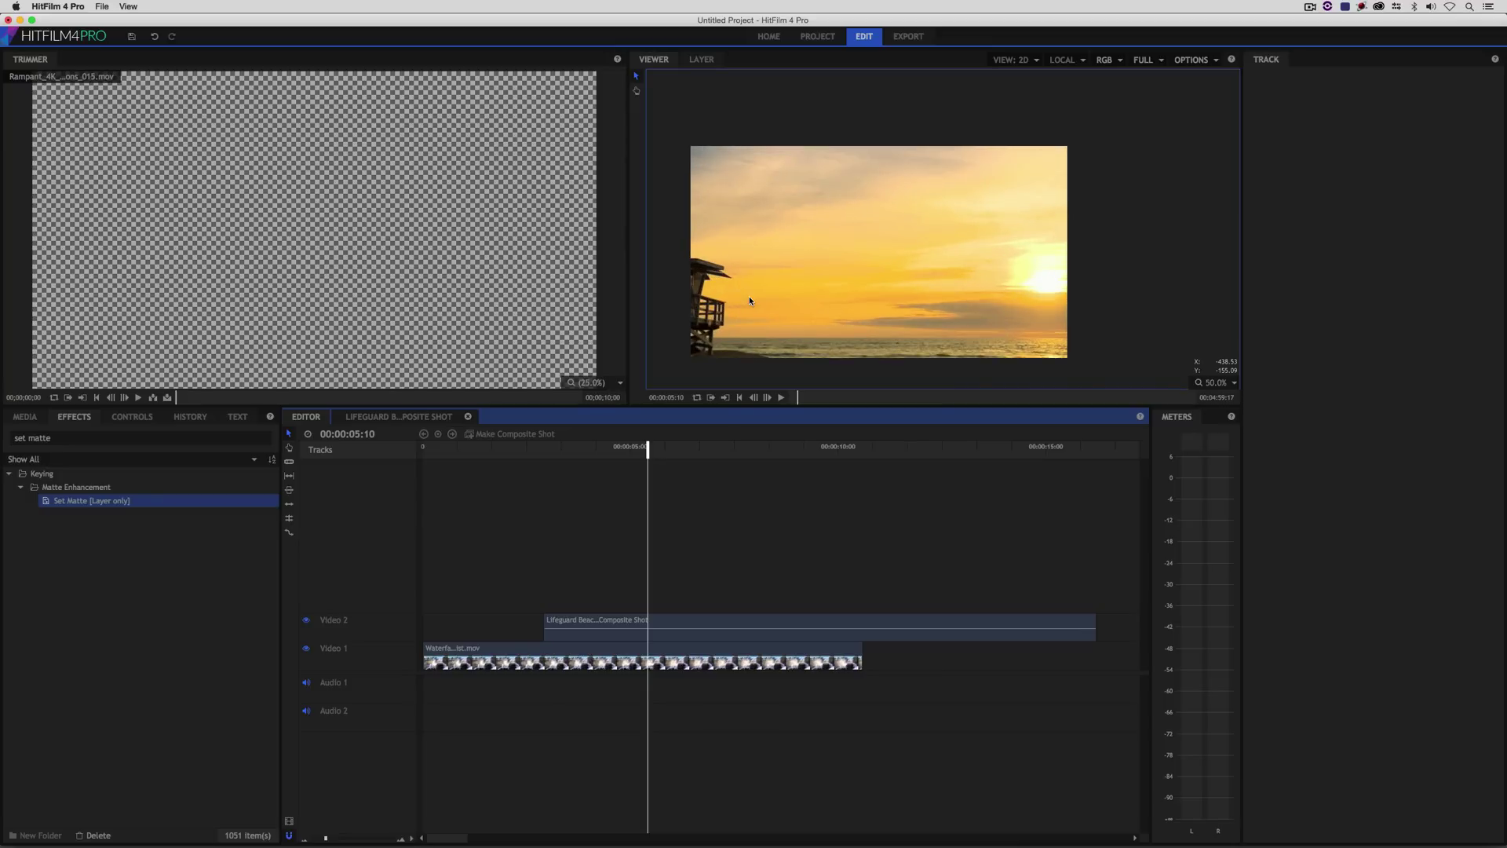
pyautogui.click(665, 628)
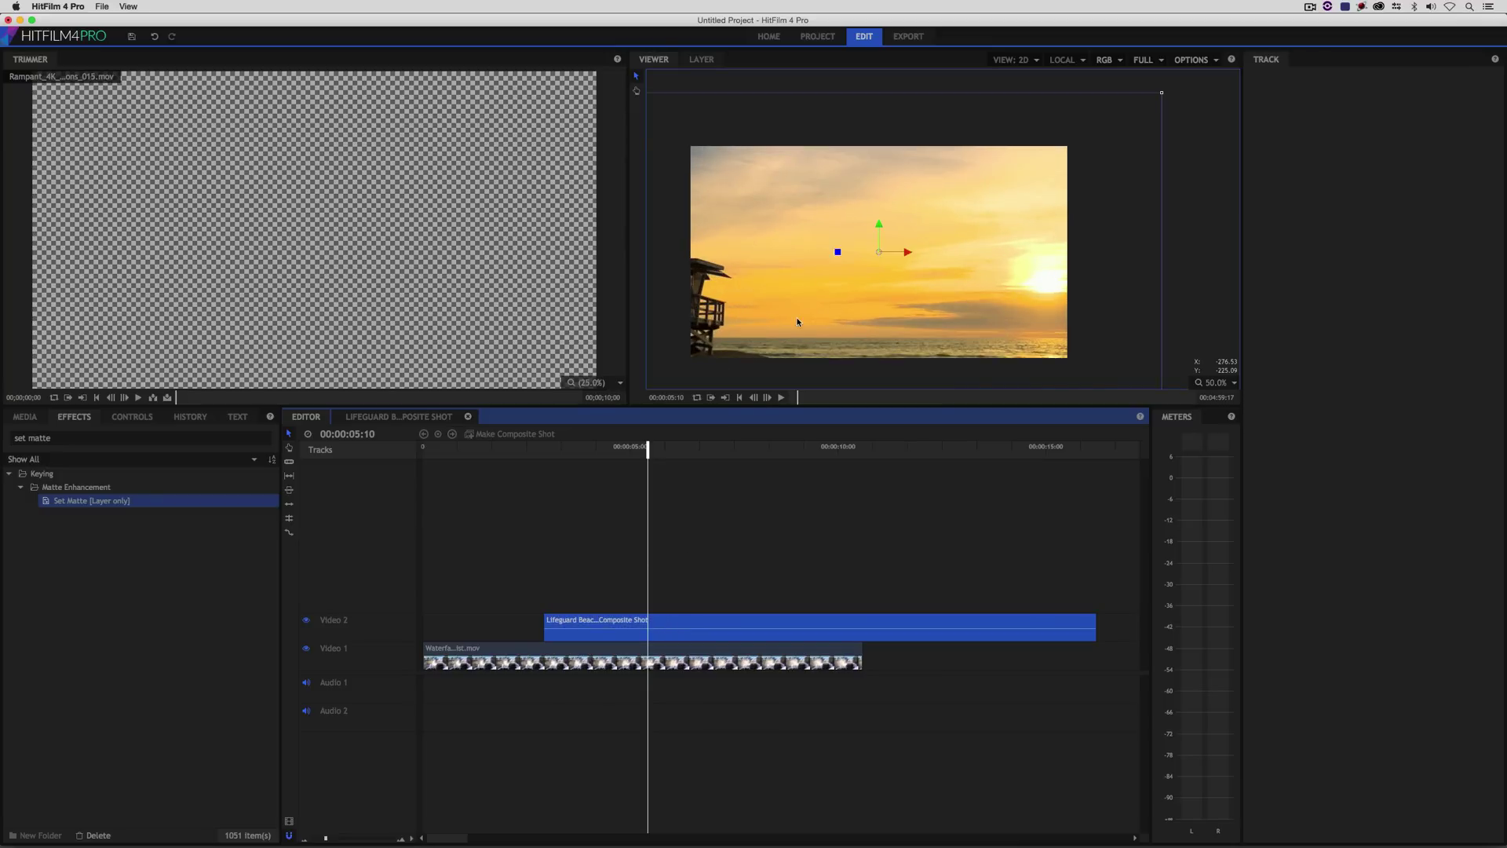
pyautogui.scroll(-2, 798, 322)
pyautogui.rightClick(668, 619)
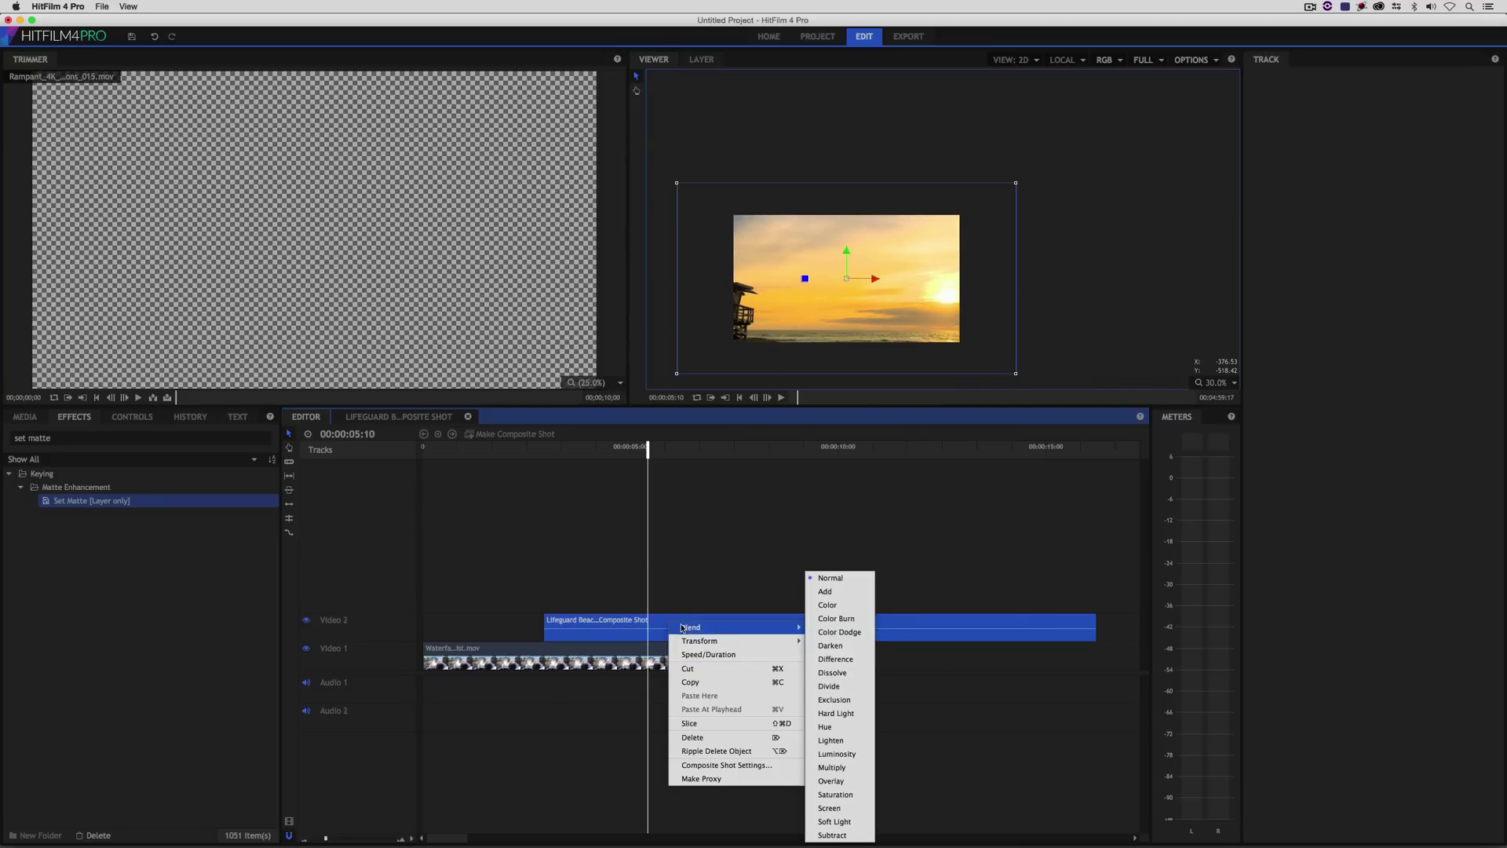
pyautogui.moveTo(684, 641)
pyautogui.click(844, 644)
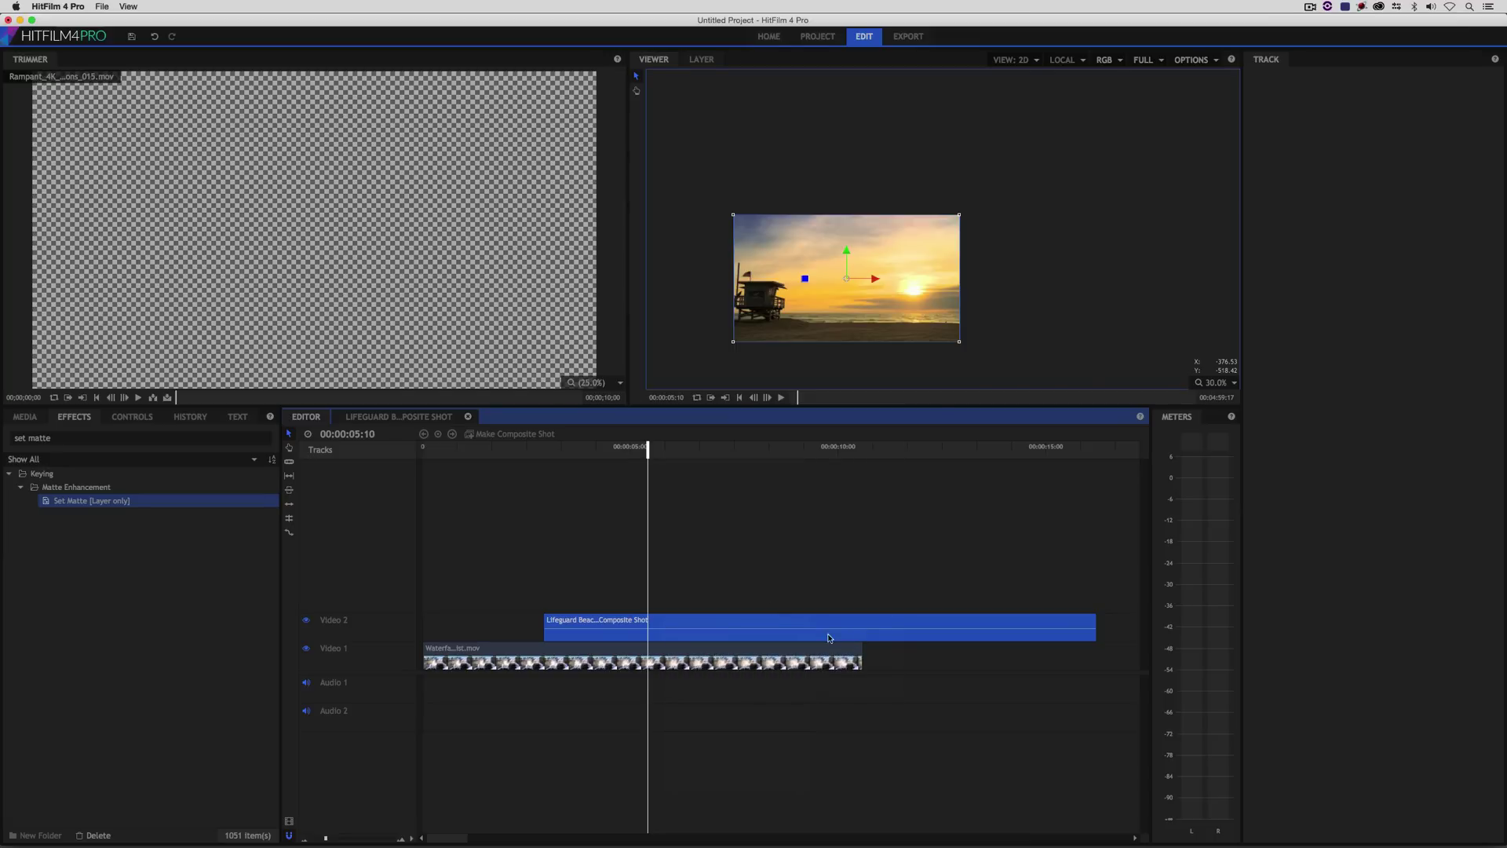
pyautogui.click(1216, 384)
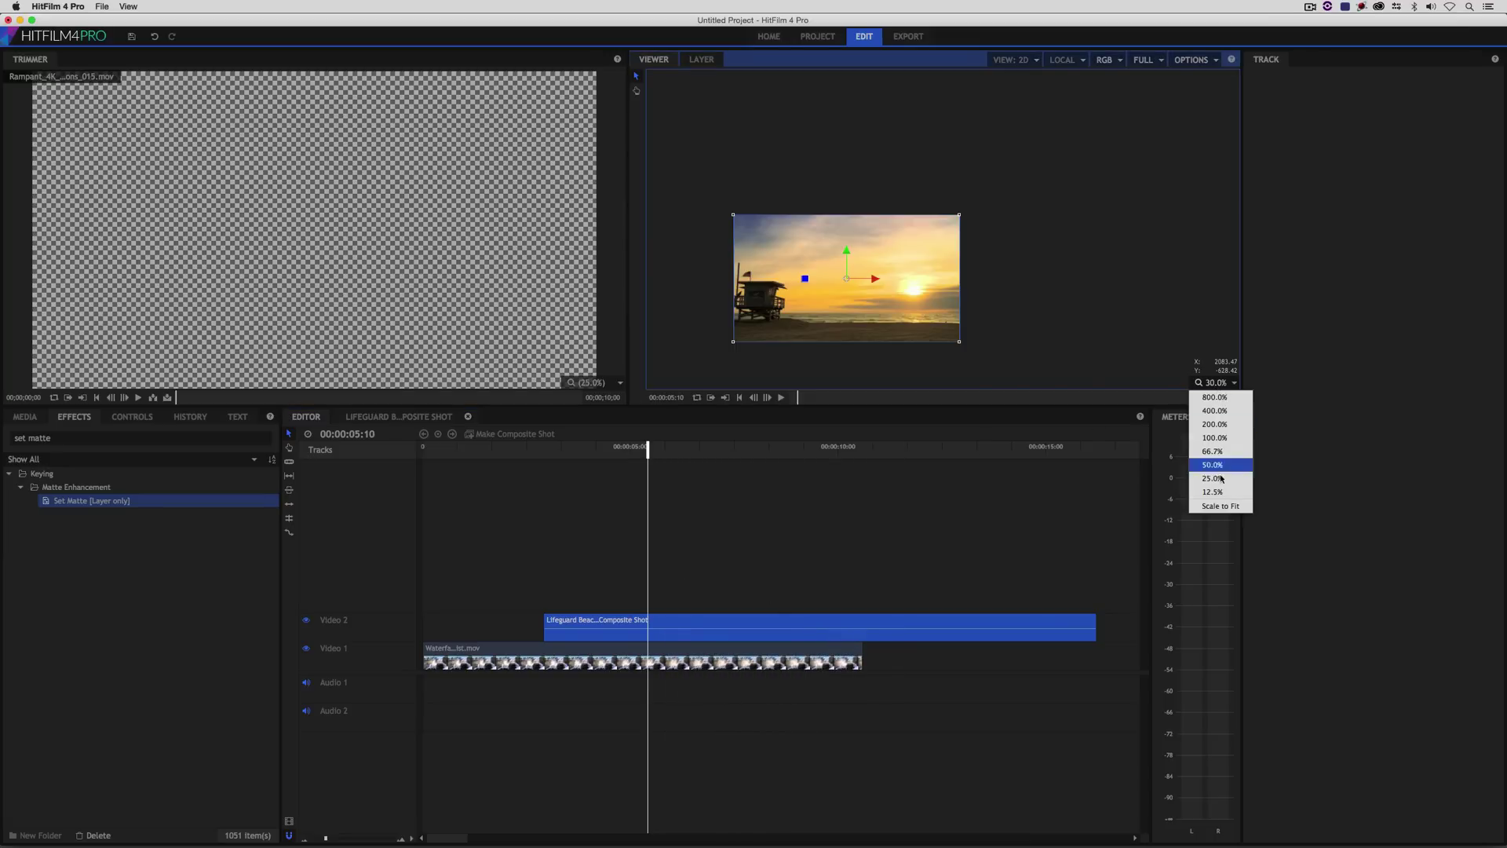
pyautogui.click(1219, 507)
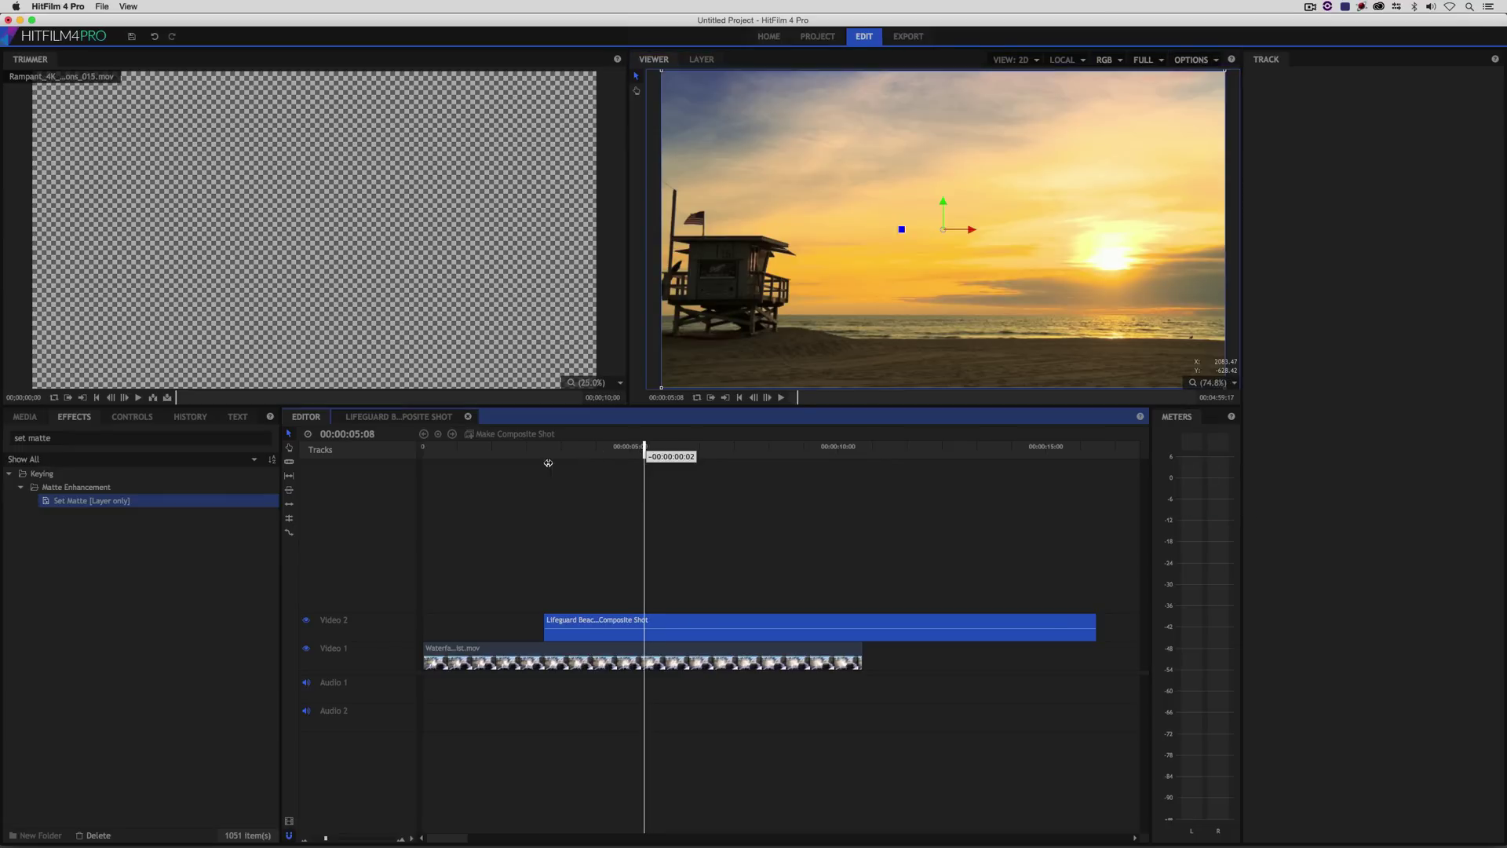
# Play the matte transition from the waterfall to the resized beach clip
pyautogui.moveTo(644, 449); pyautogui.dragTo(502, 468)
pyautogui.press('space')
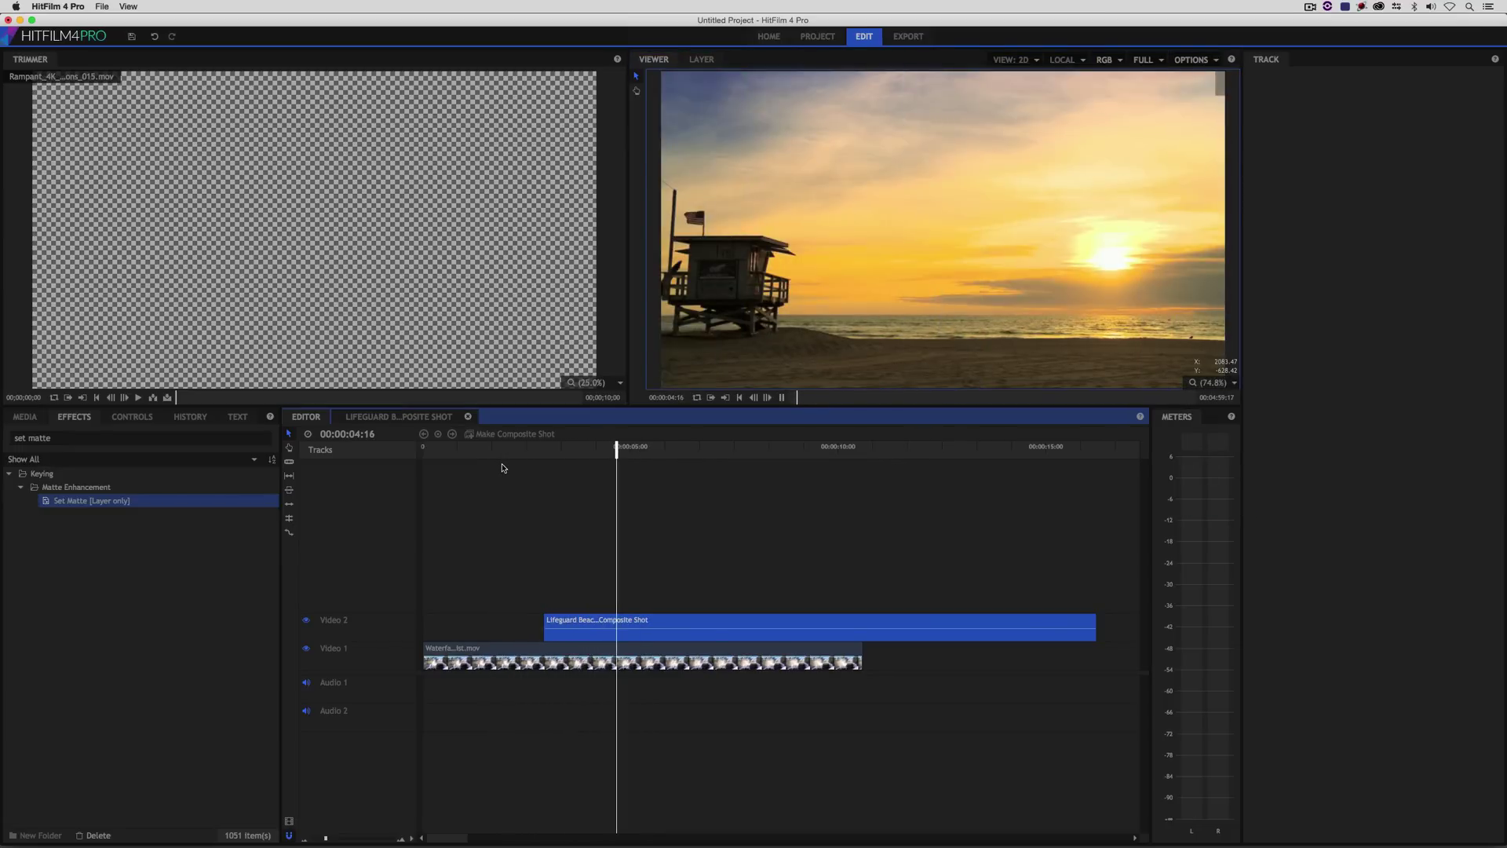
pyautogui.press('space')
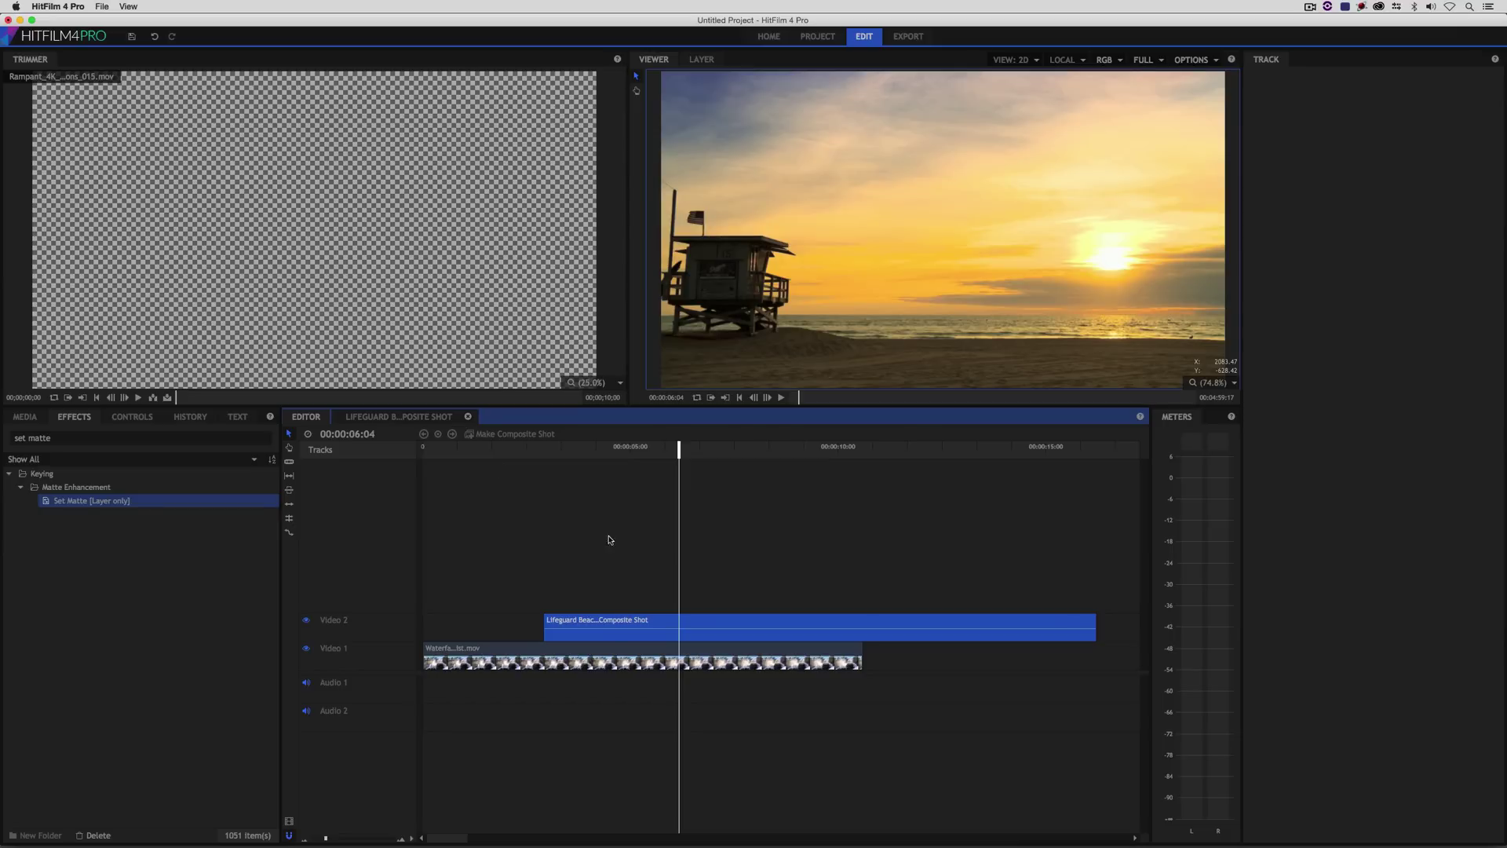
# Move the Lifeguard Beach composite shot clip 00:00:02:11 later on Video 2, to start at 00:00:05:09, and play back the edit
pyautogui.moveTo(666, 626); pyautogui.dragTo(769, 626)
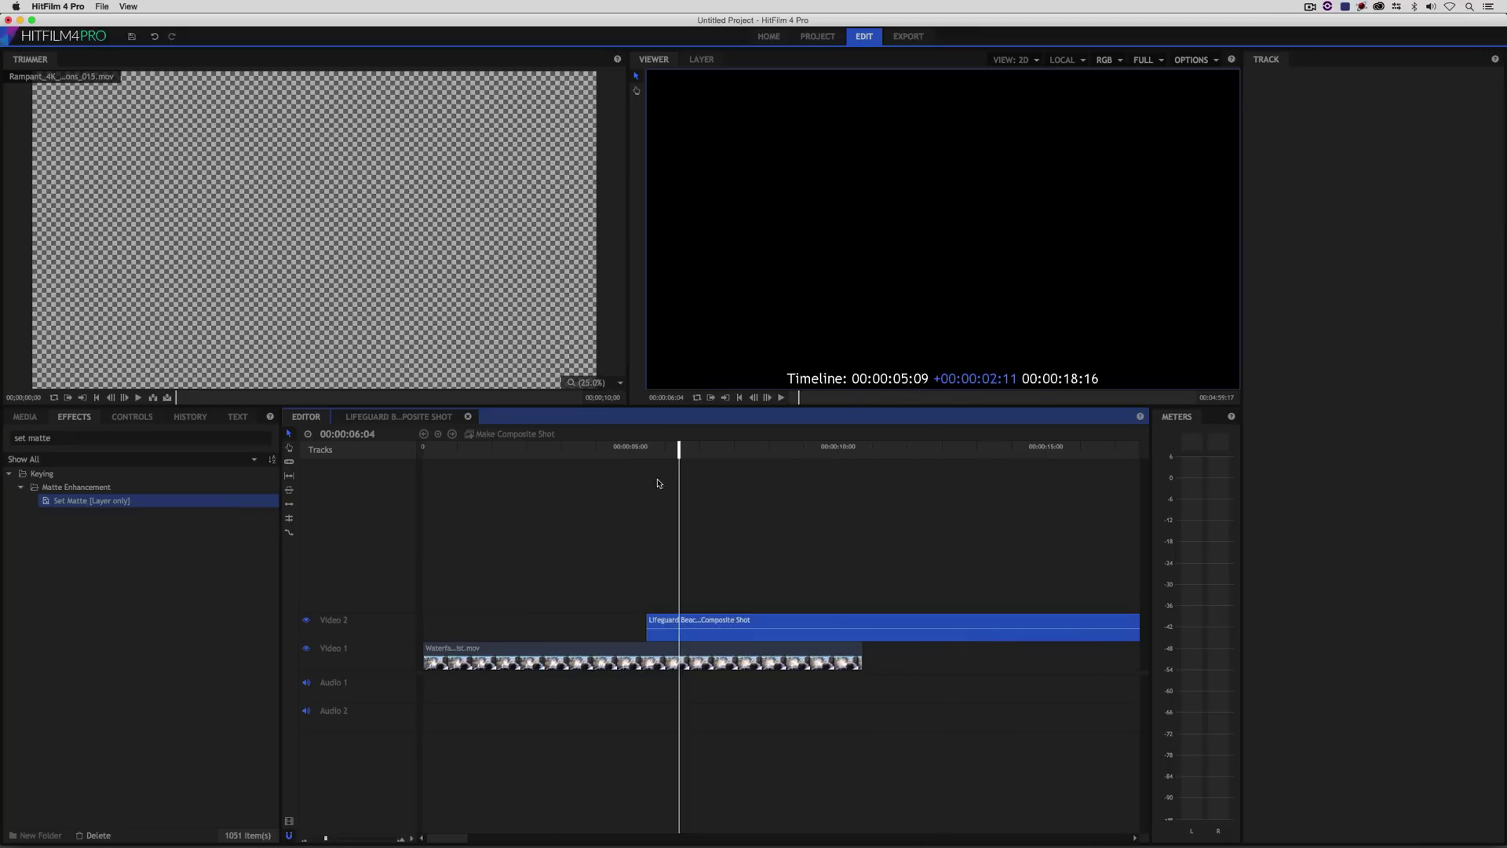
pyautogui.click(632, 449)
pyautogui.press('space')
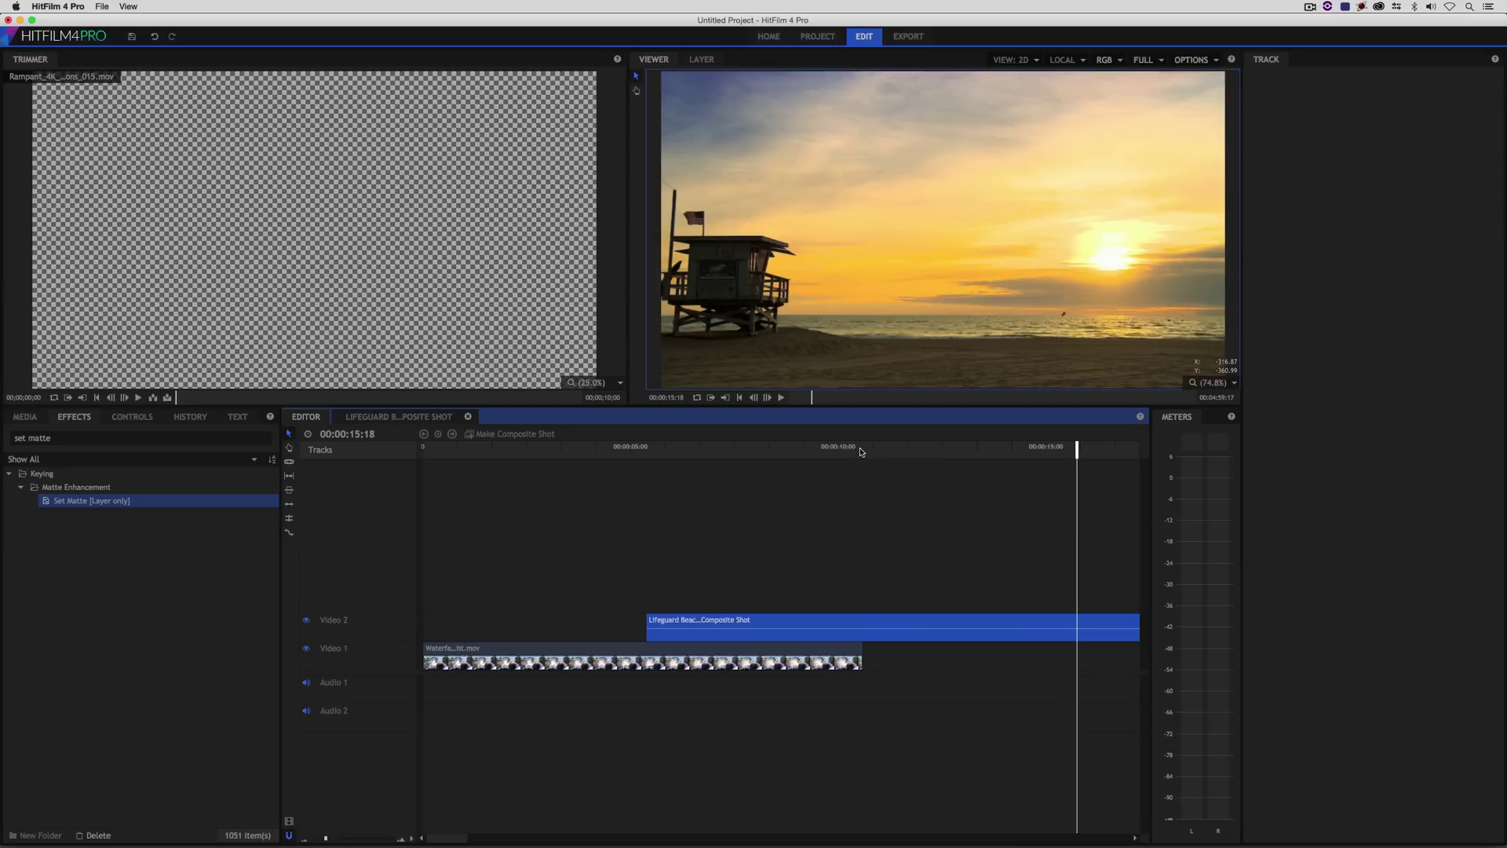
pyautogui.press('Home')
pyautogui.press('space')
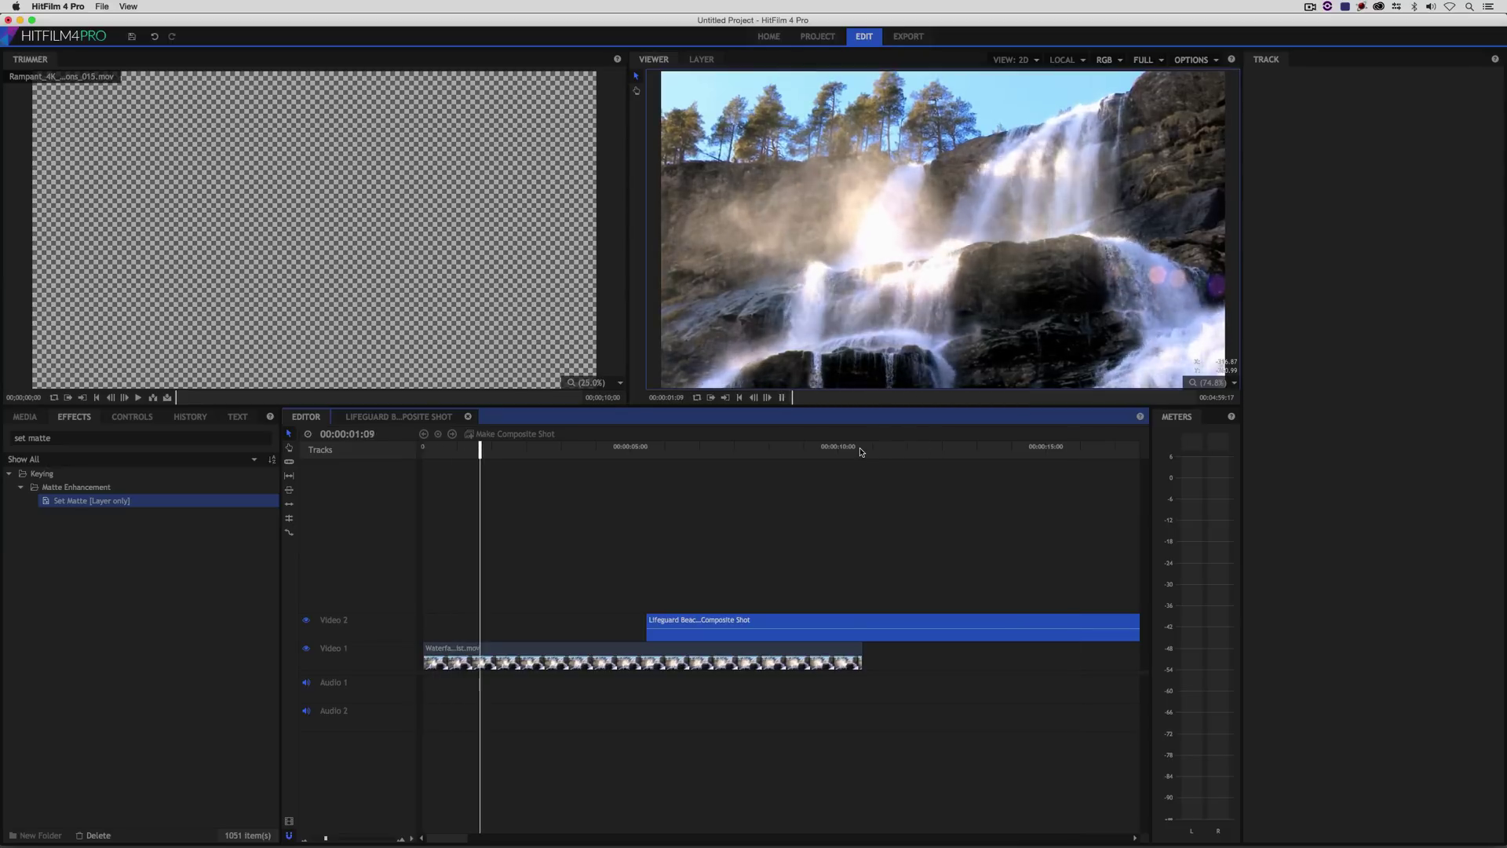